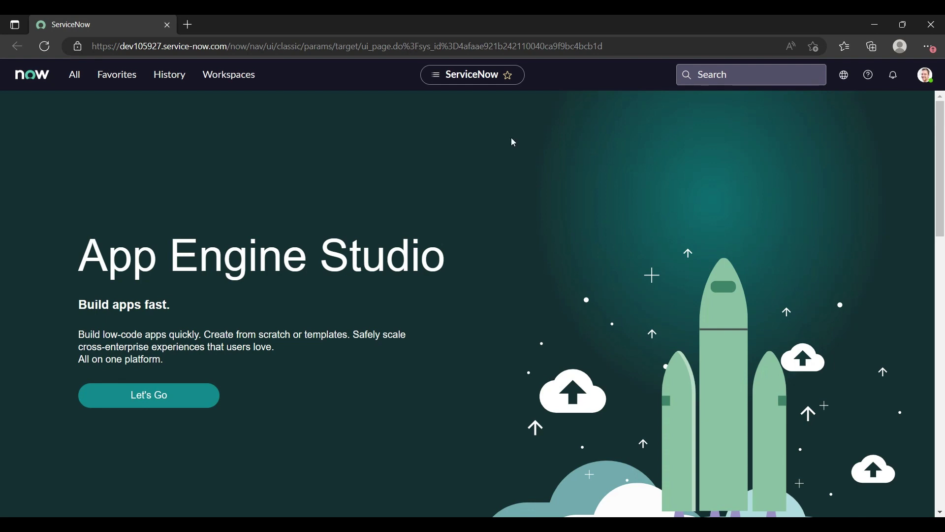
- Find Maintain Items in the navigator with the filter "maintain ite" and open the catalog items list in a new tab
left_click(75, 85)
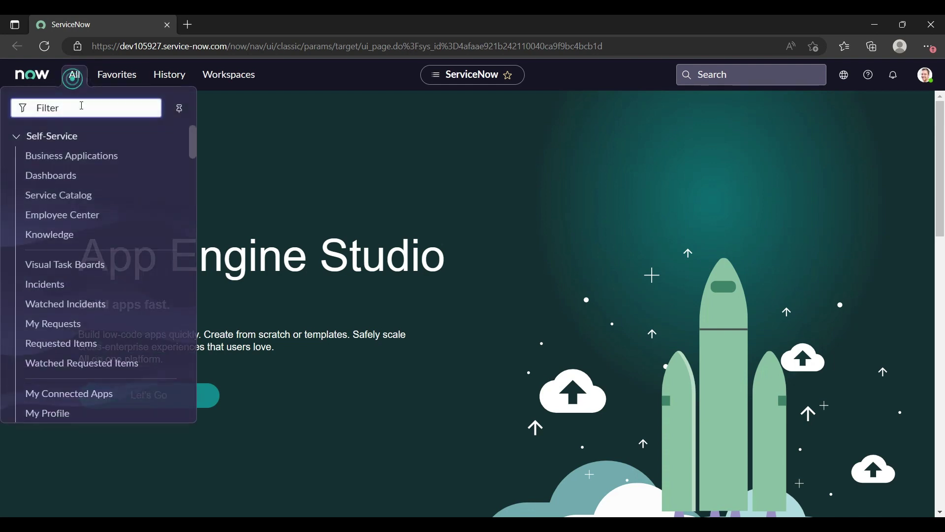
type("maintain ite")
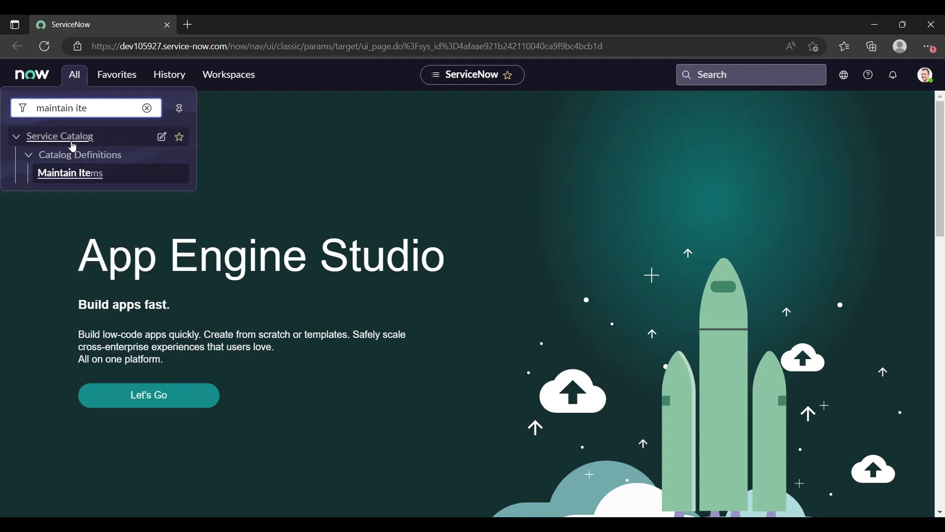
middle_click(72, 173)
left_click(242, 20)
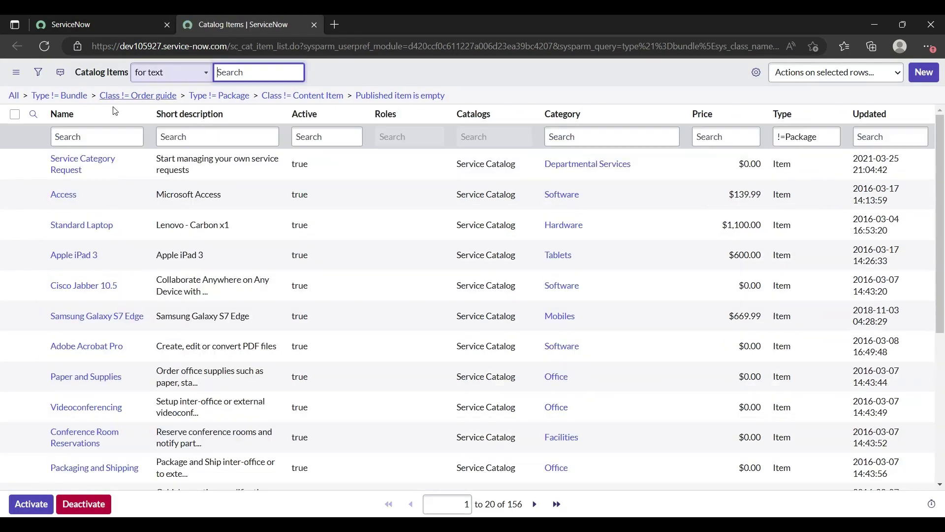
- Filter the catalog items by the name "*test" and open the Test item in its Try It order form
left_click(86, 136)
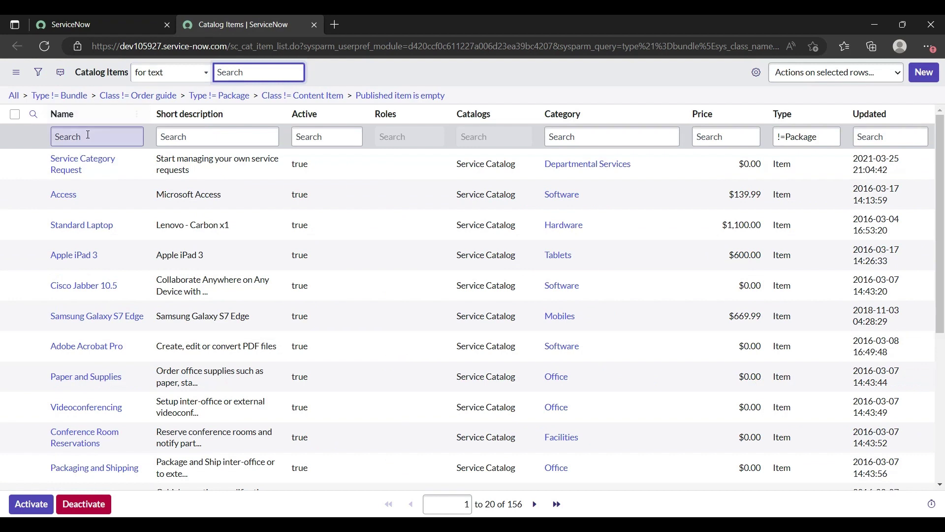
type("*test")
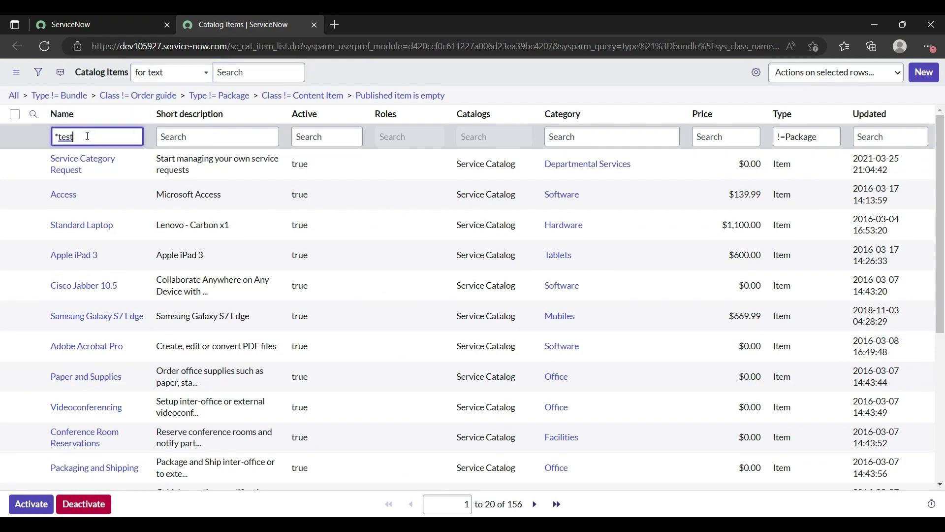
key("Return")
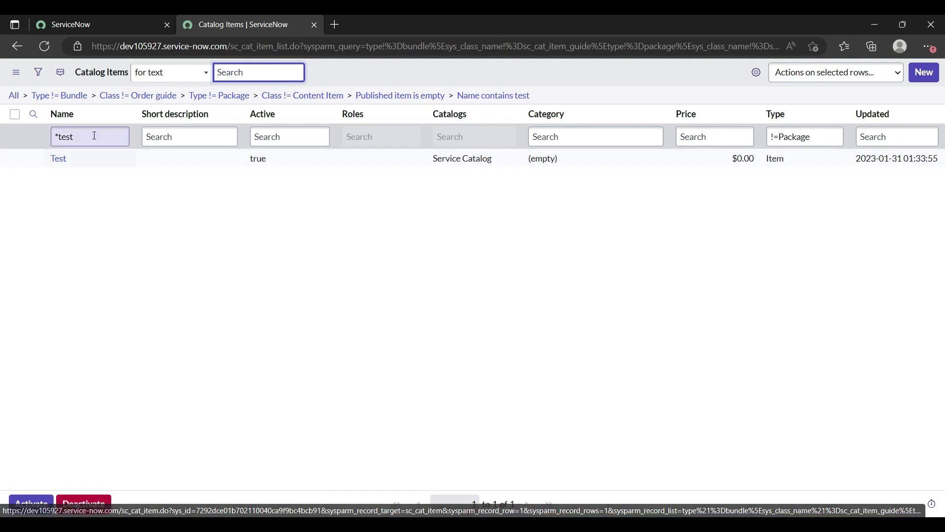
middle_click(63, 161)
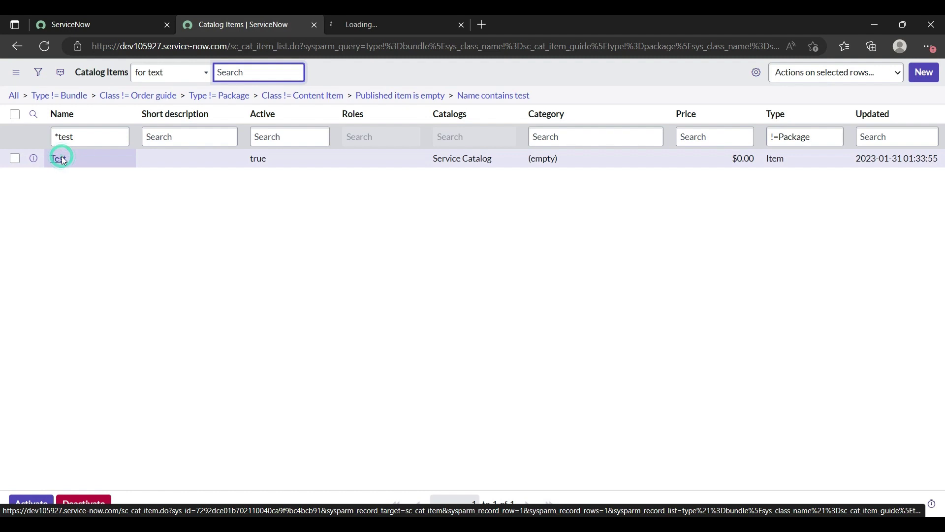
left_click(369, 20)
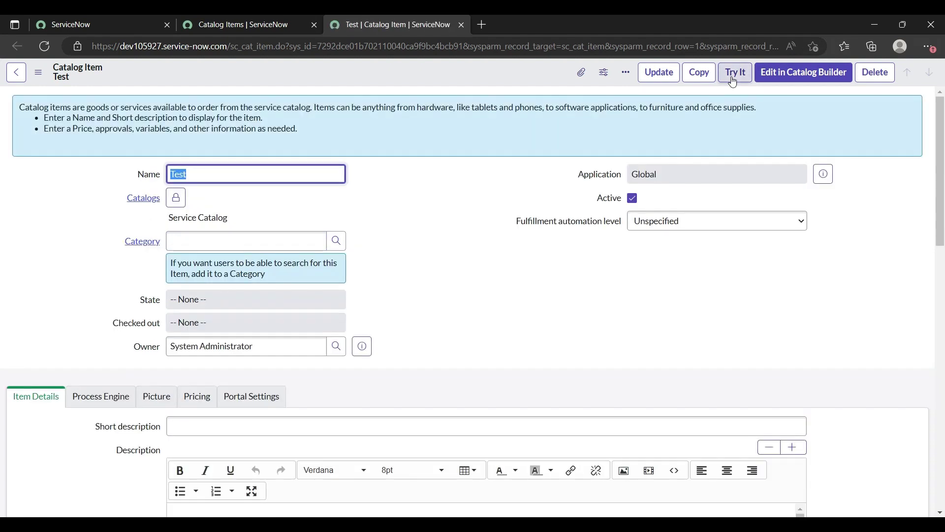
left_click(734, 79)
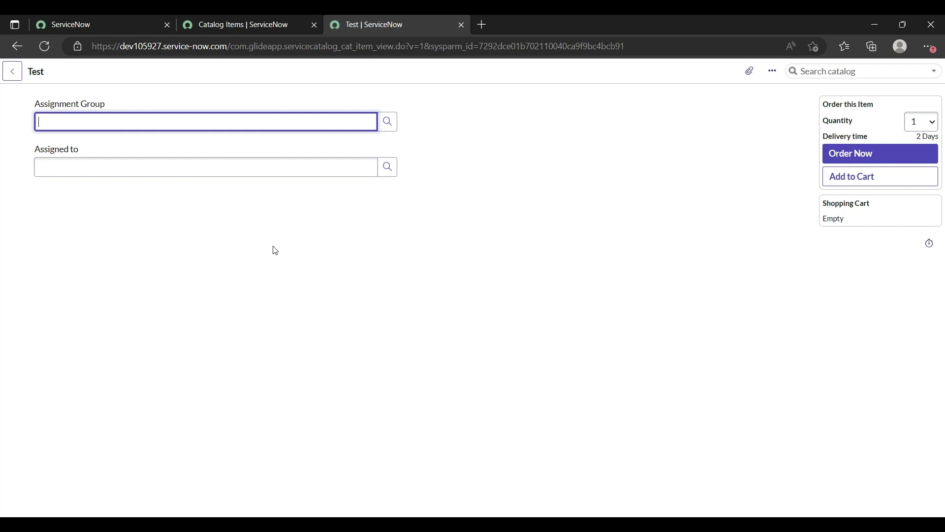
- Examine how many groups and users the Assignment Group and Assigned to lookup lists offer, leaving both fields empty
left_click(386, 123)
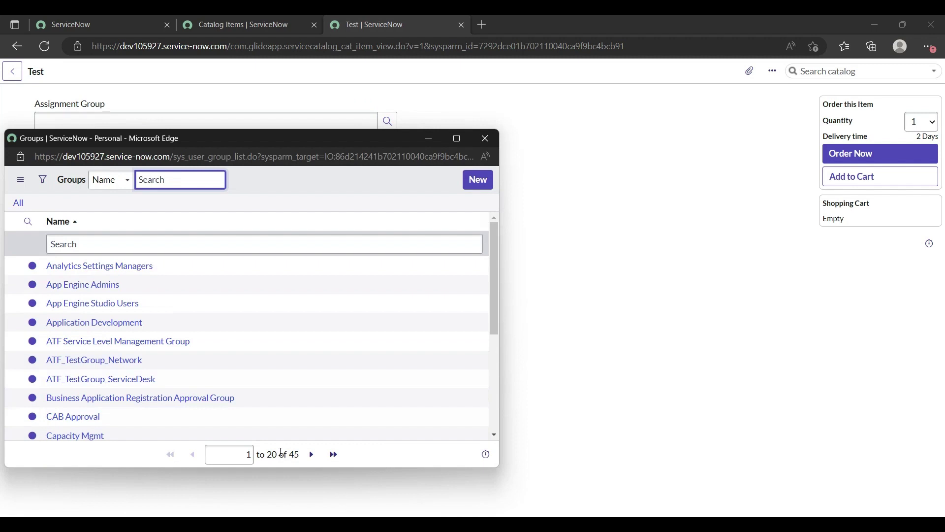
left_click_drag(279, 454, 299, 454)
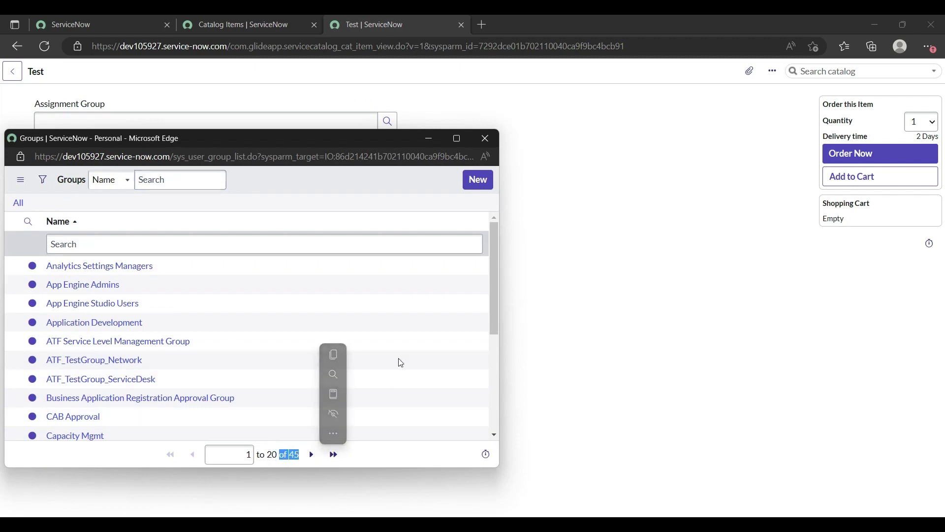
left_click(485, 138)
left_click(387, 167)
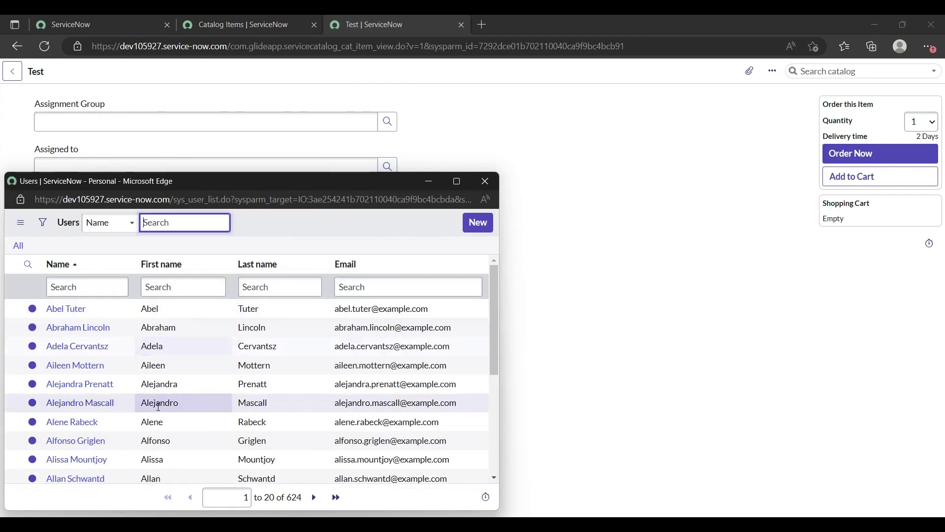
scroll(158, 407, "down", 4)
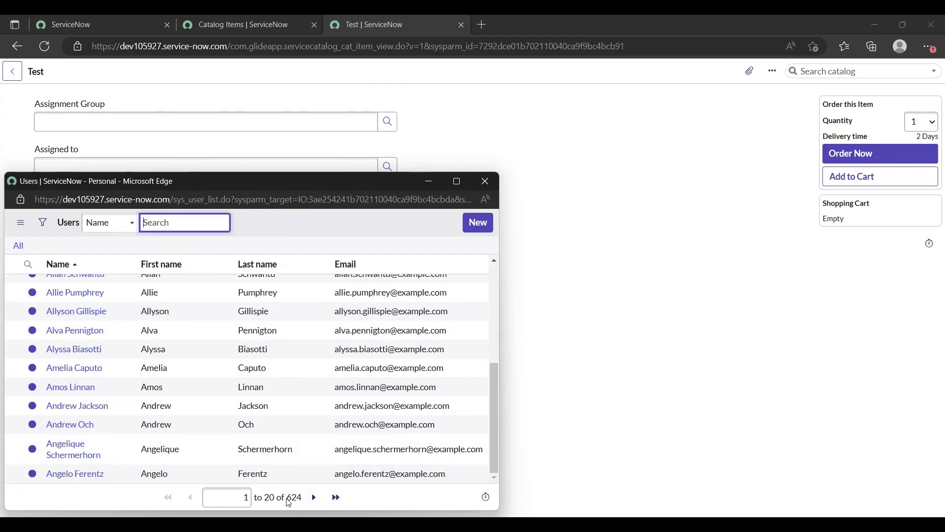
left_click(421, 500)
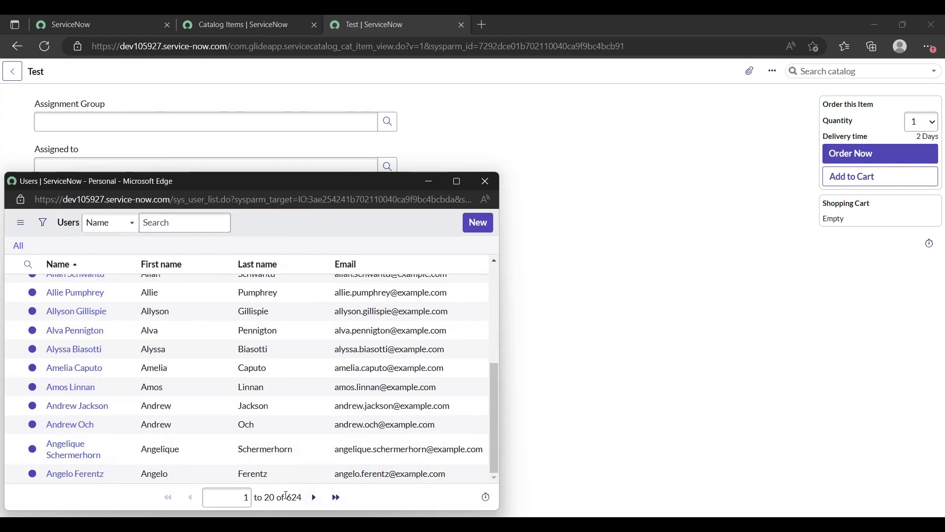
double_click(294, 497)
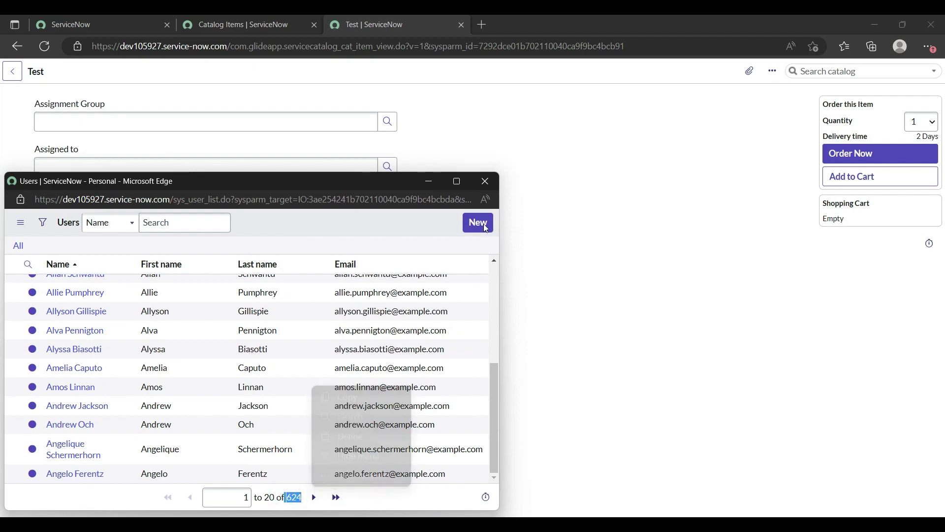
left_click(485, 182)
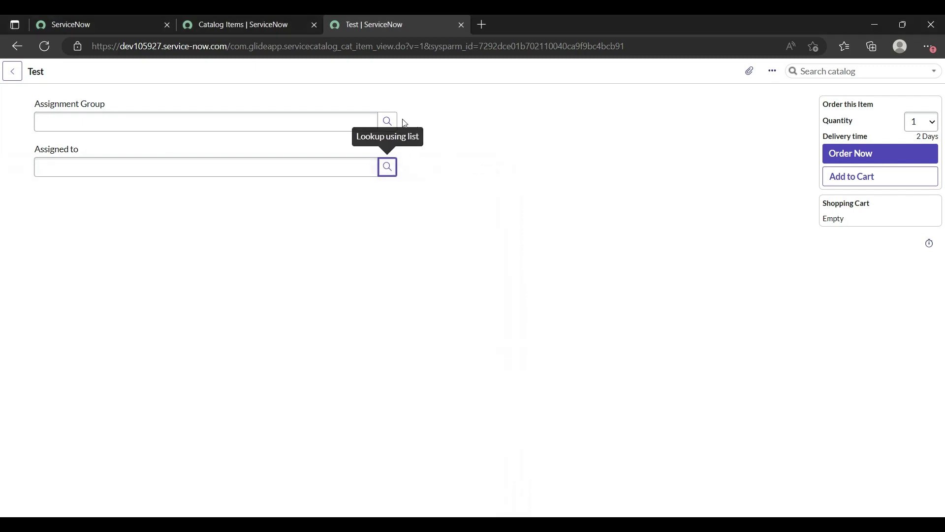
- Set the Assignment Group to Analytics Settings Managers and check which users the Assigned to lookup offers
left_click(389, 125)
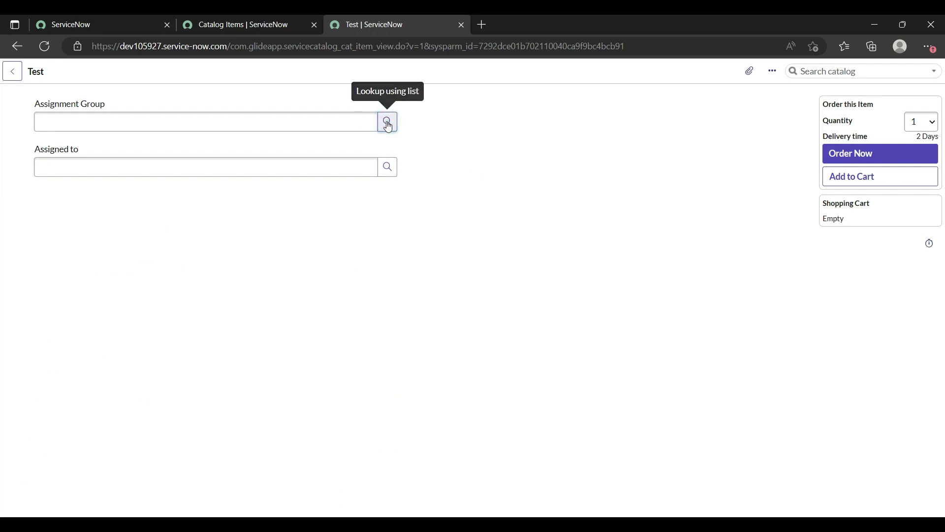
left_click(389, 124)
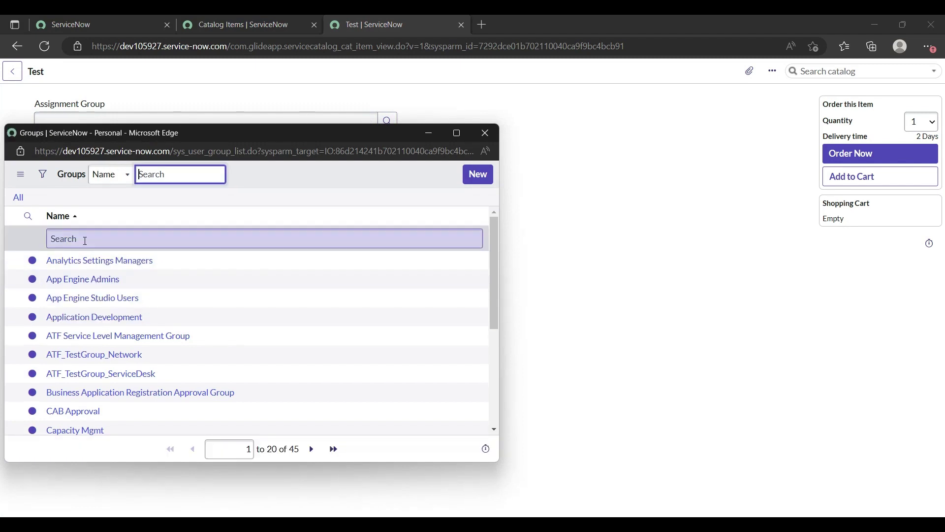
left_click(77, 260)
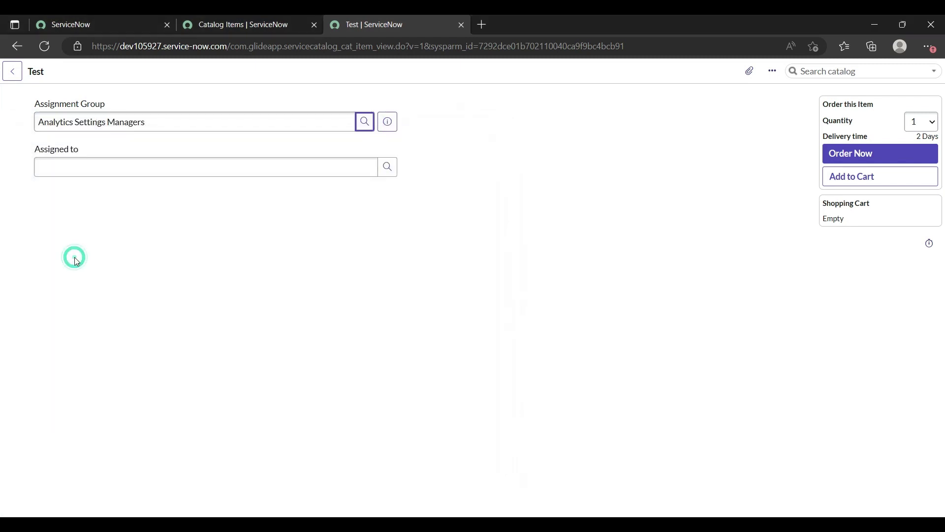
left_click(390, 168)
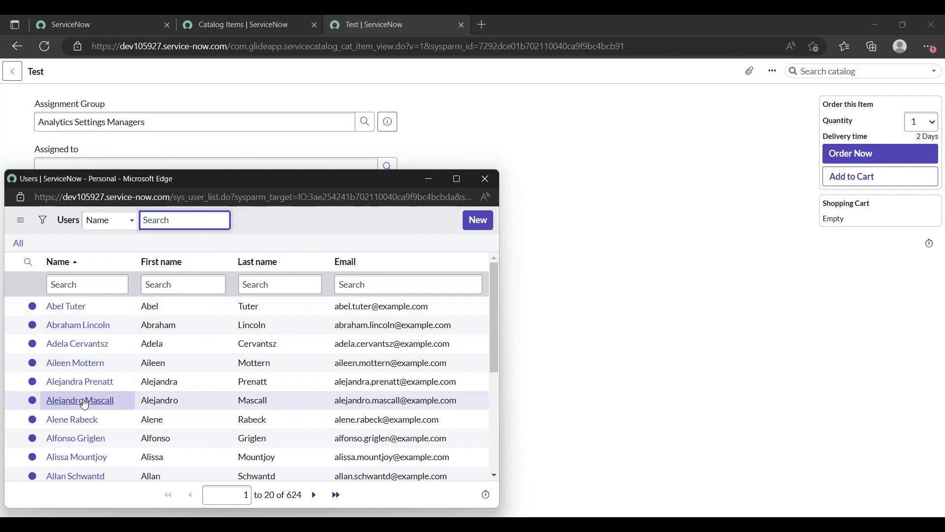
left_click(486, 179)
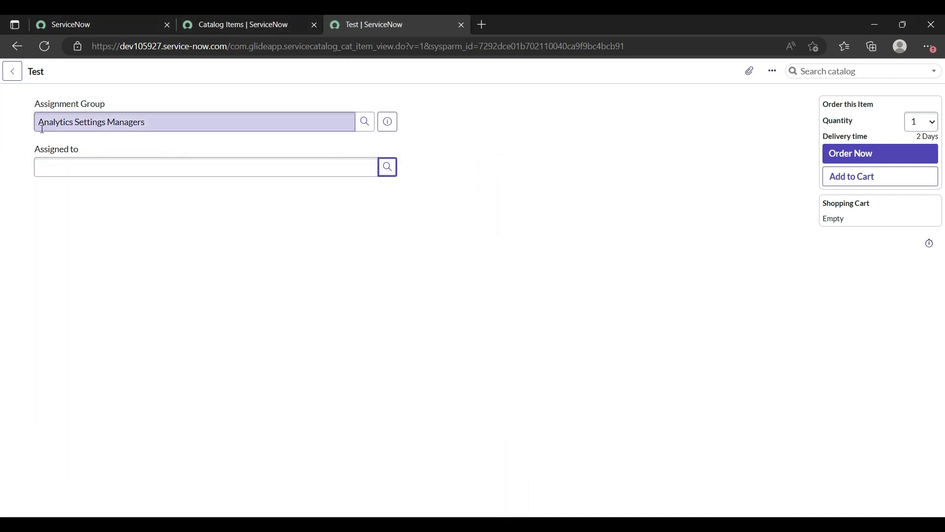
- Copy the selected assignment group's name and open the group members table with sys_user_grmember.LIST from the navigator filter
left_click_drag(37, 123, 164, 128)
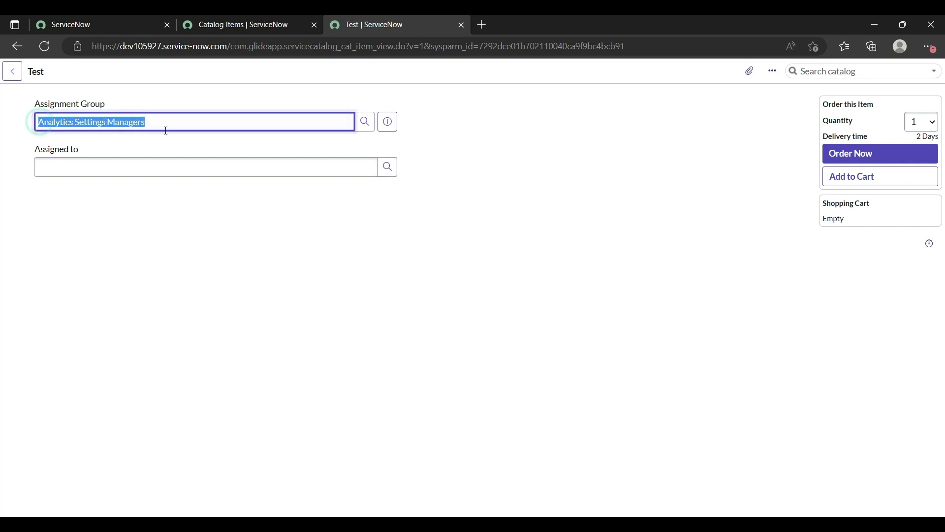
left_click(222, 22)
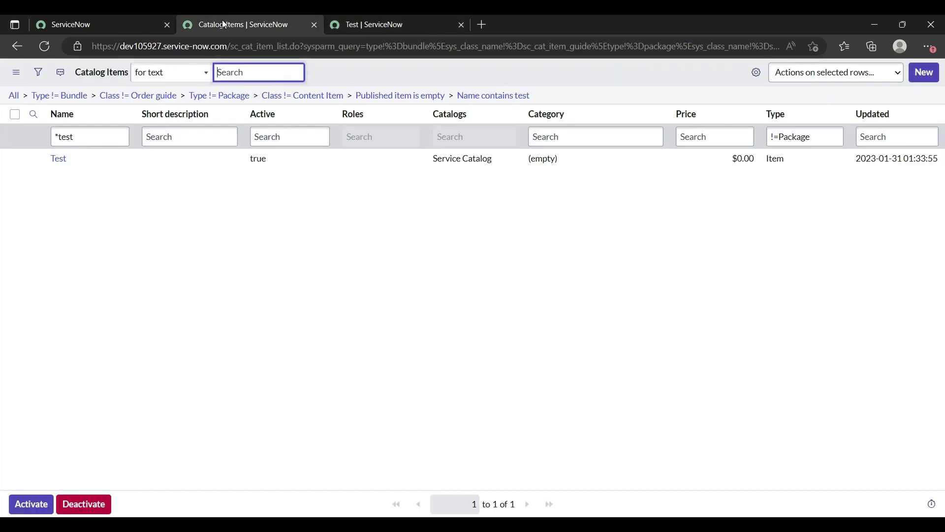
left_click(130, 19)
triple_click(61, 107)
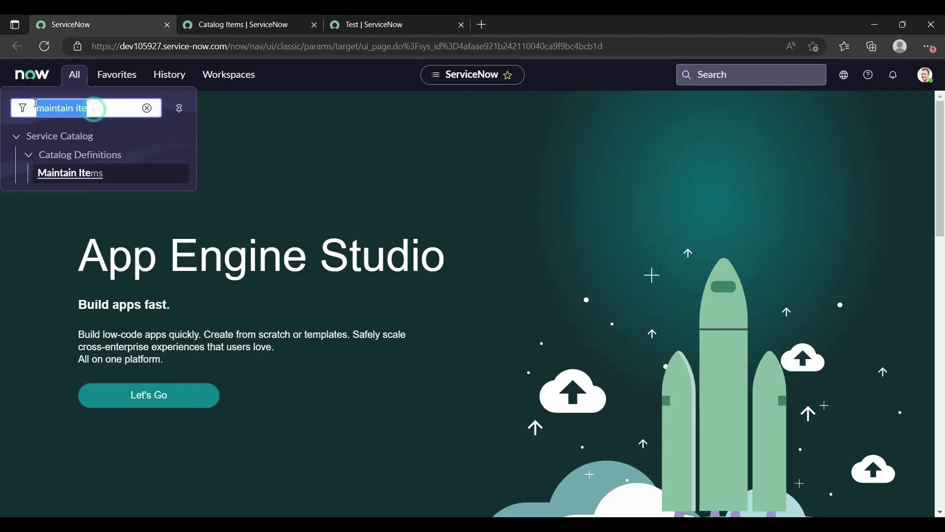
type("sys_")
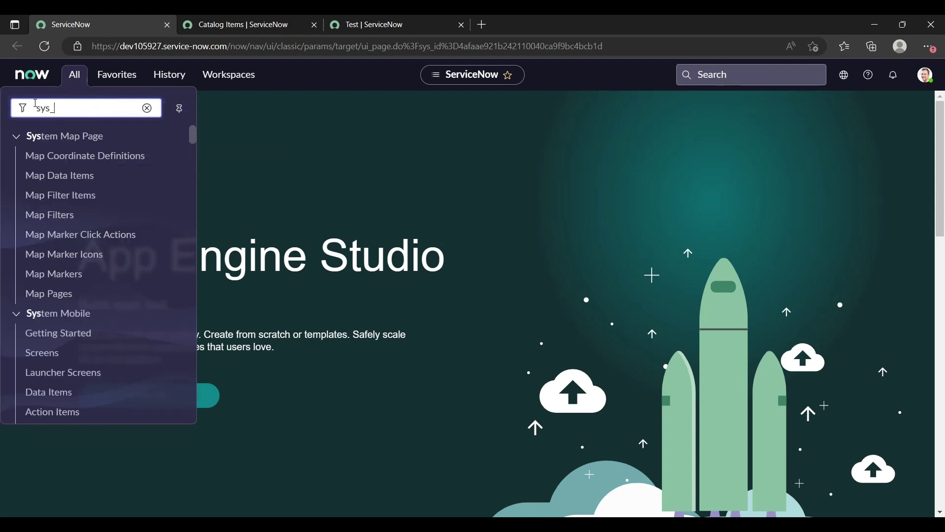
type("user_grmem")
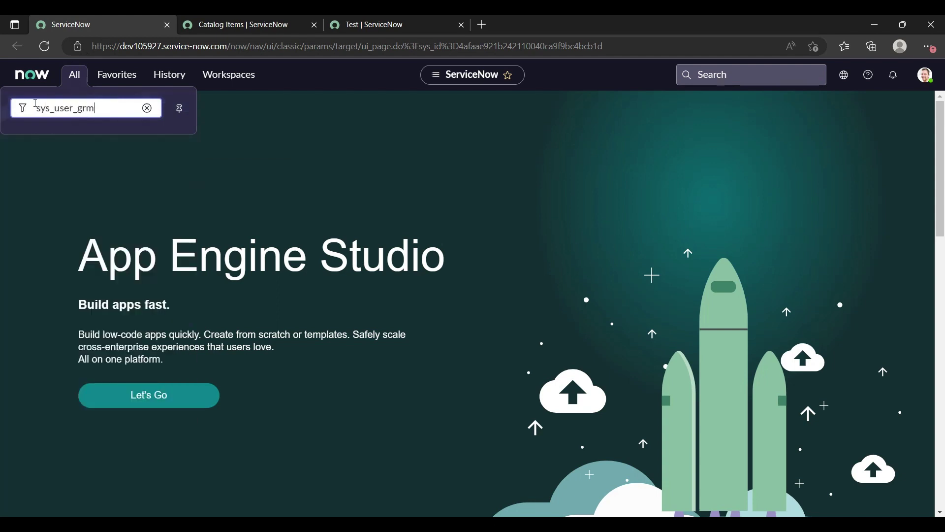
type("ber.LIST")
key("Return")
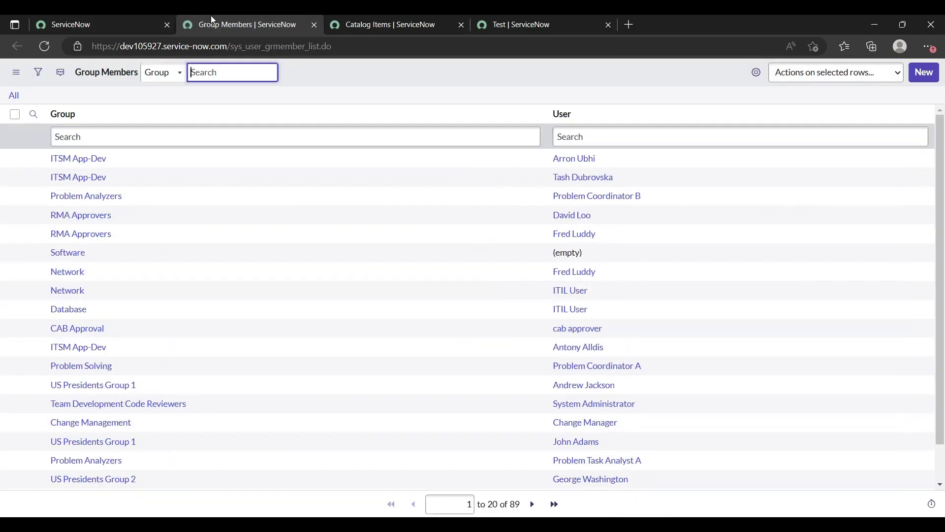
- Filter the Group Members list by the group Analytics Settings Managers
left_click(58, 134)
type("Analytics Settings Managers")
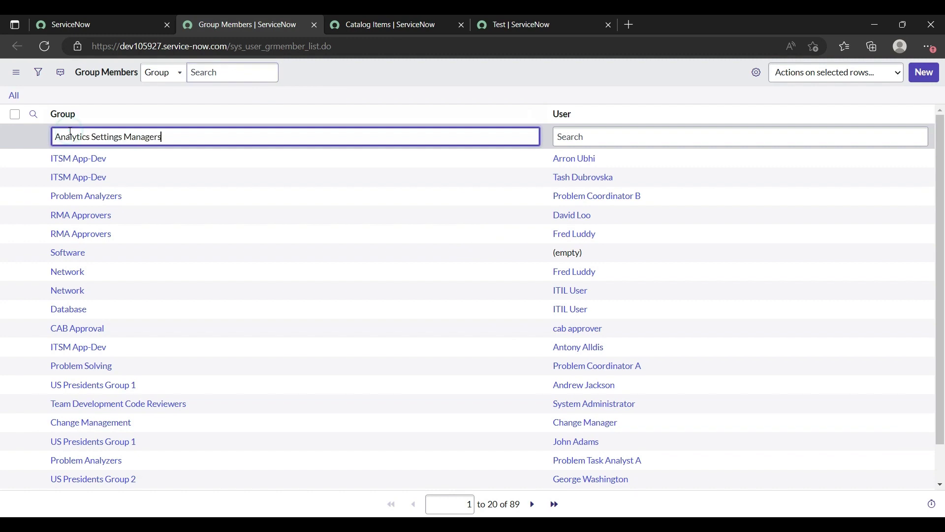
key("Return")
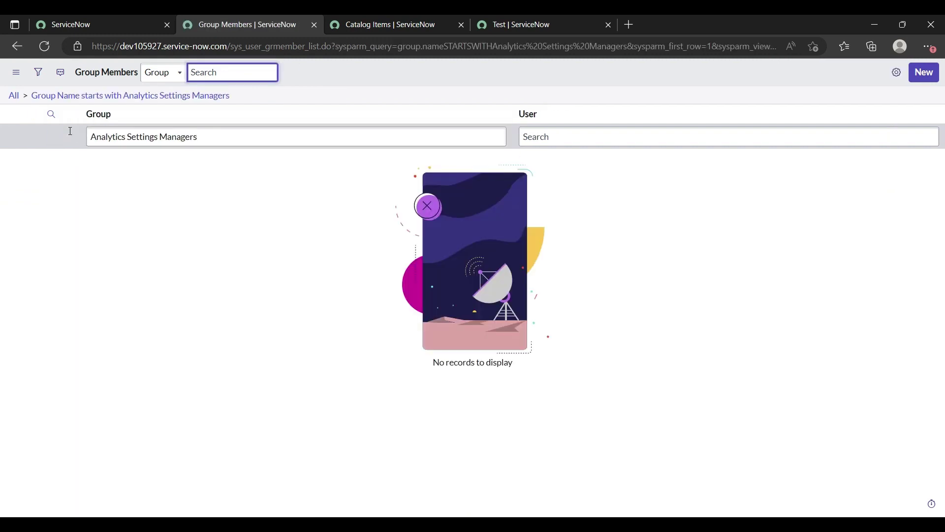
- Return to the Test order form and change the Assignment Group to ATF_TestGroup_Network
left_click(551, 20)
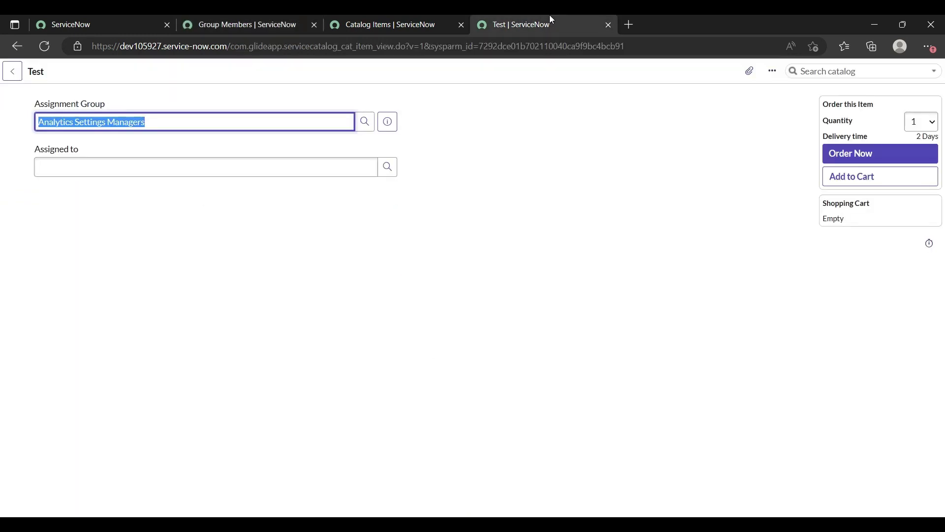
left_click(365, 122)
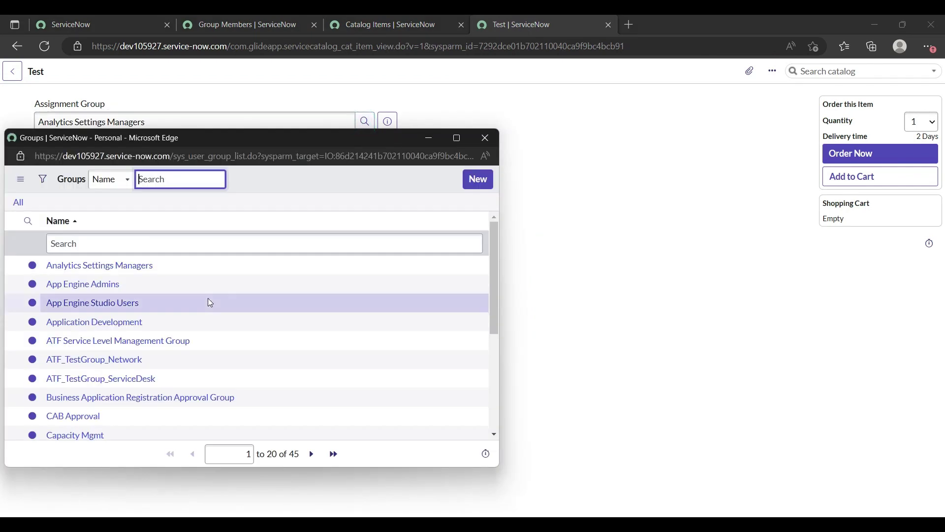
left_click(99, 359)
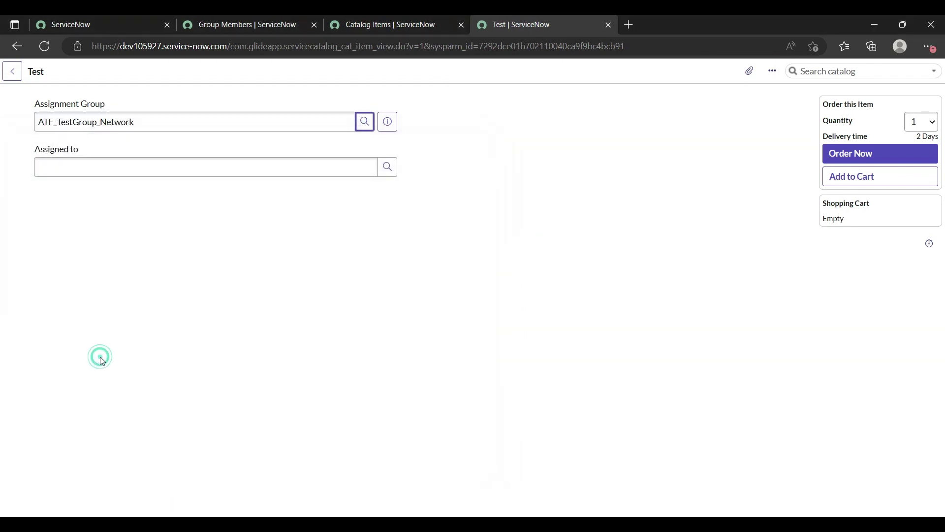
- Copy the new assignment group's name and filter the Group Members list by ATF_TestGroup_Network
left_click_drag(145, 124, 35, 129)
key("ctrl+c")
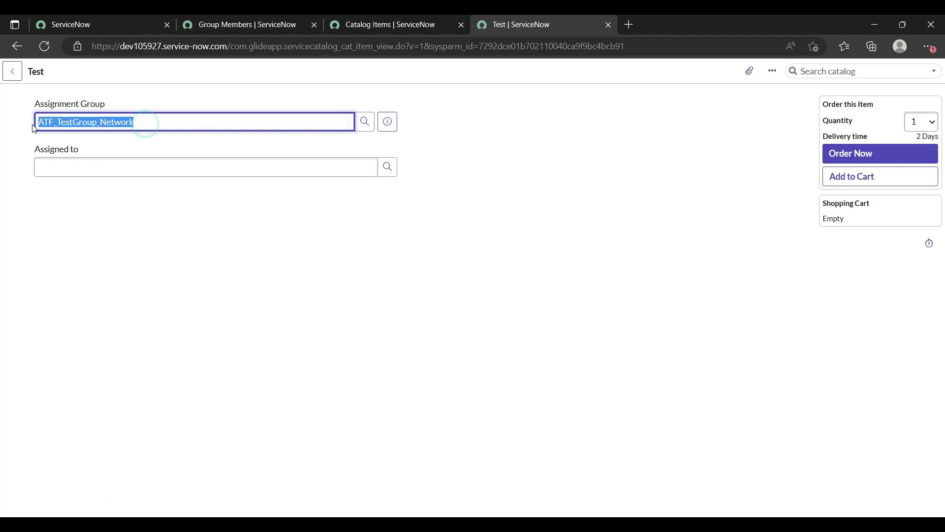
left_click(245, 15)
left_click_drag(202, 137, 61, 143)
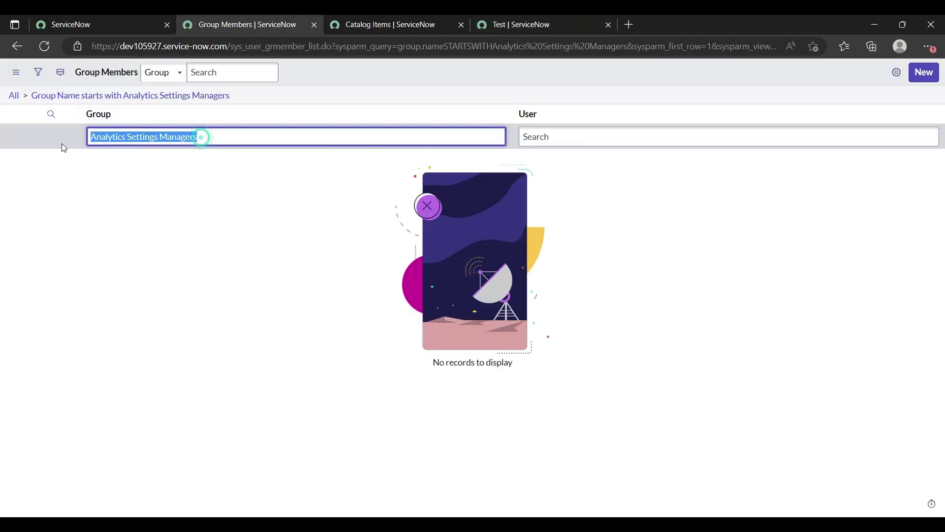
key("ctrl+v")
key("Return")
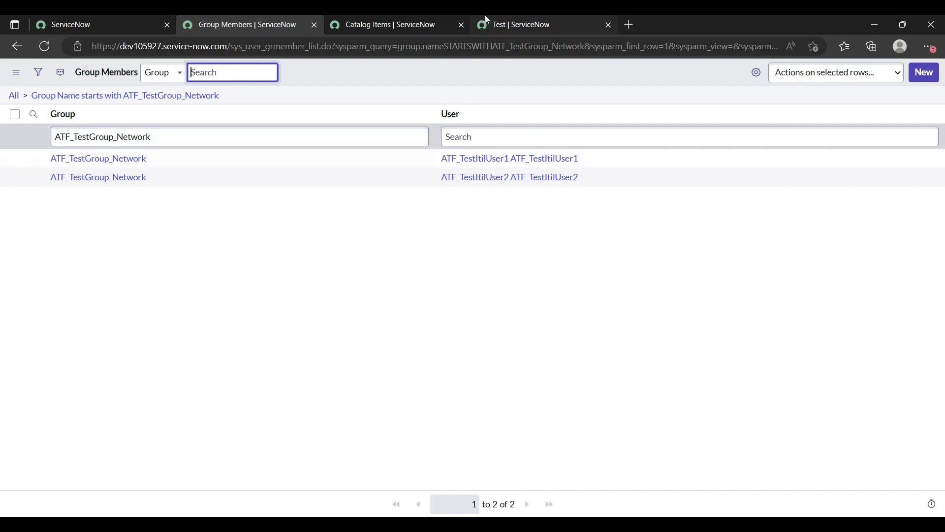
- Return to the Test order form and check how many users the Assigned to lookup offers, closing the lookup when done
left_click(511, 23)
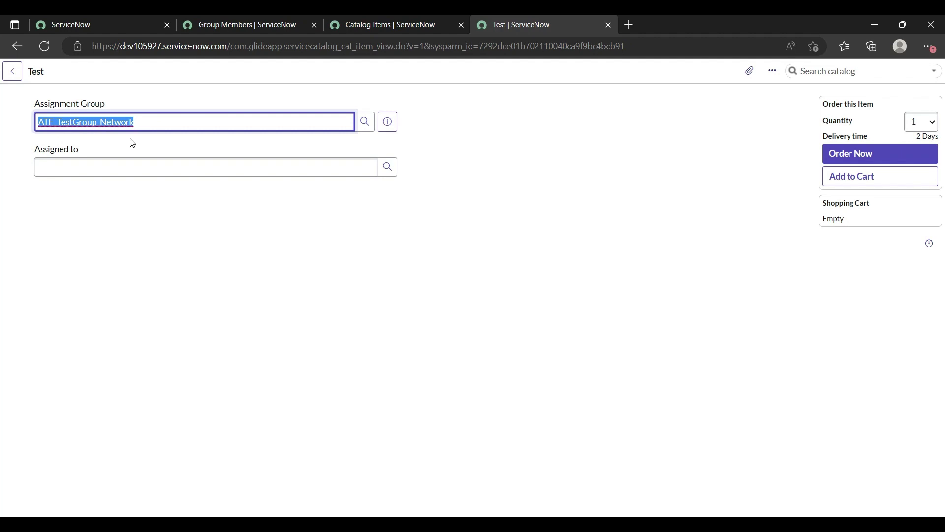
left_click(388, 168)
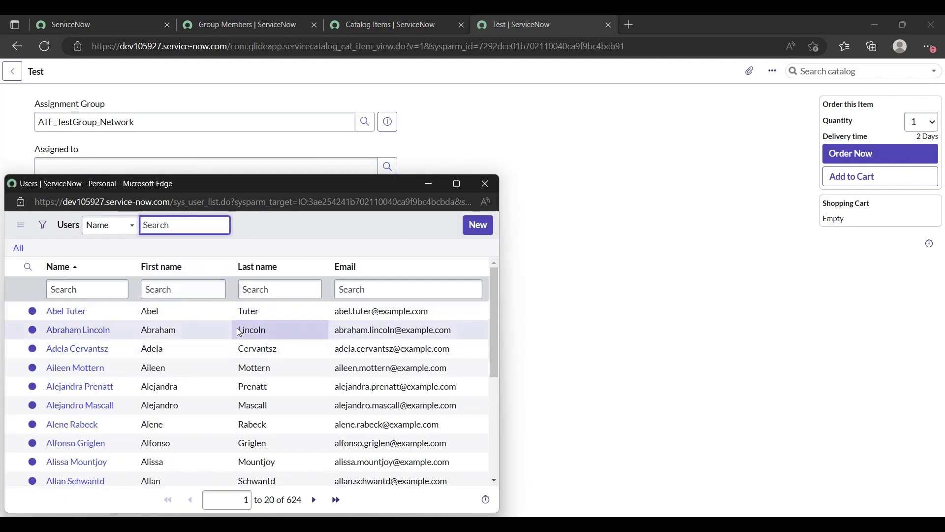
left_click_drag(277, 500, 304, 506)
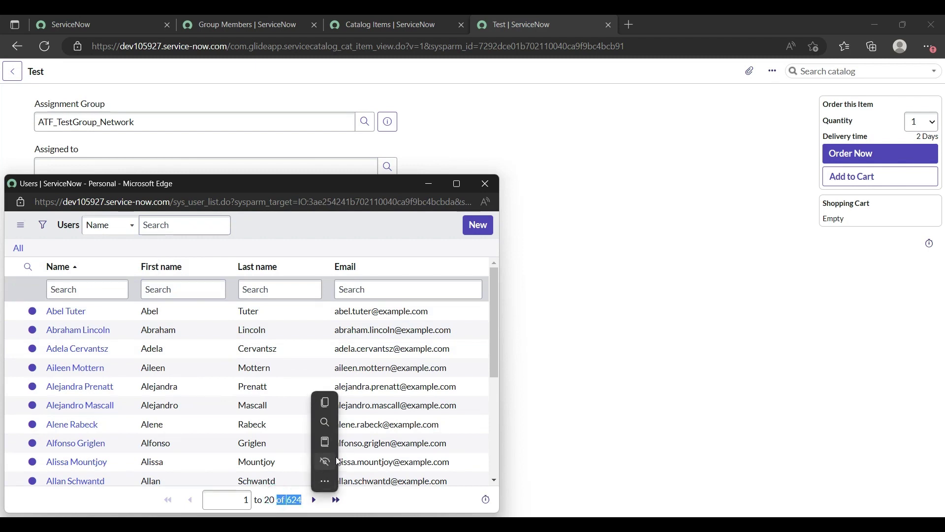
left_click(483, 182)
left_click(487, 188)
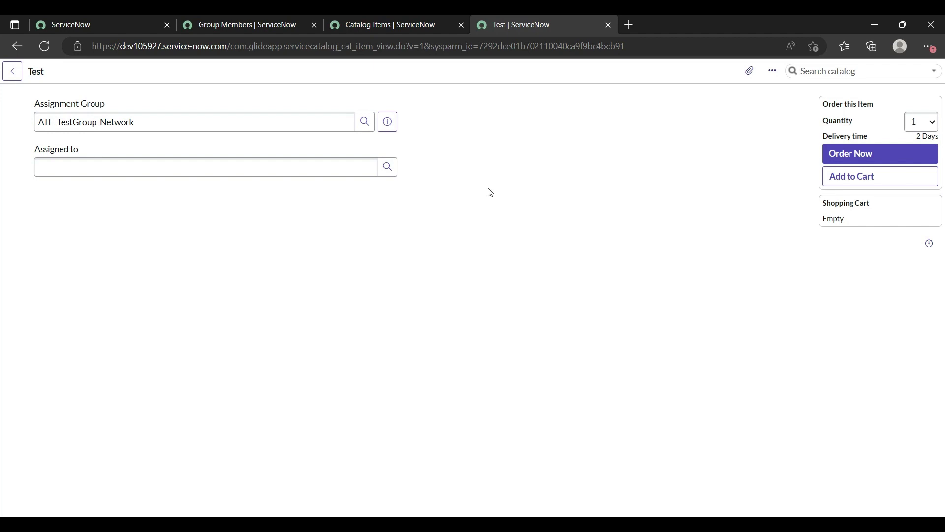
- Find Script Includes through the navigator filter and open its list in a new browser tab
left_click(231, 22)
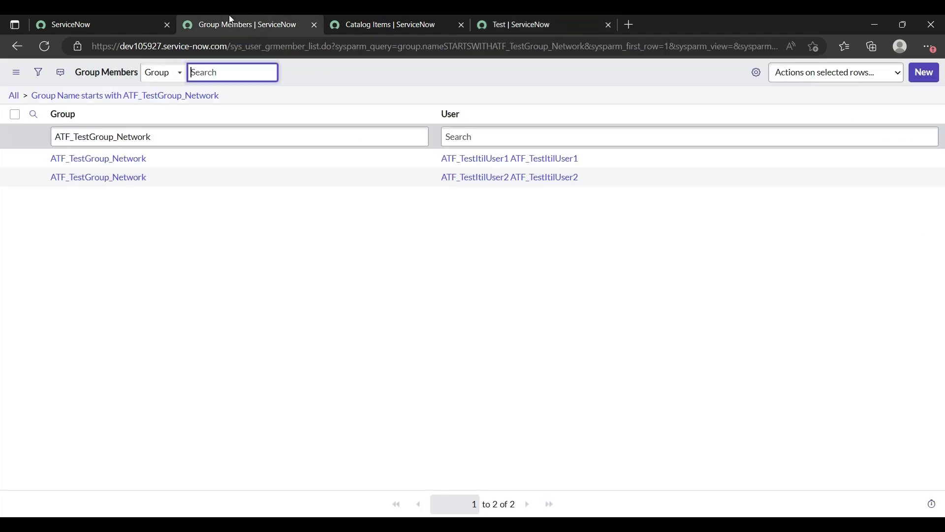
left_click(87, 22)
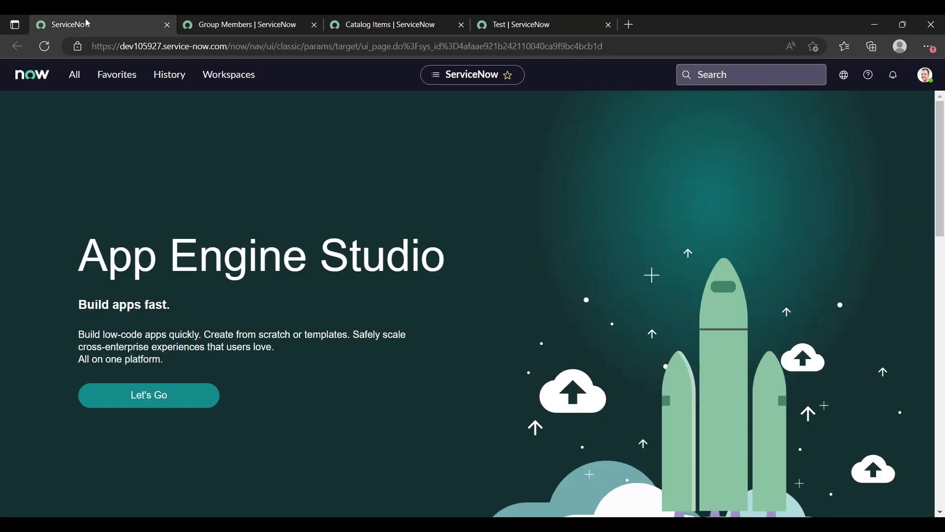
left_click(74, 75)
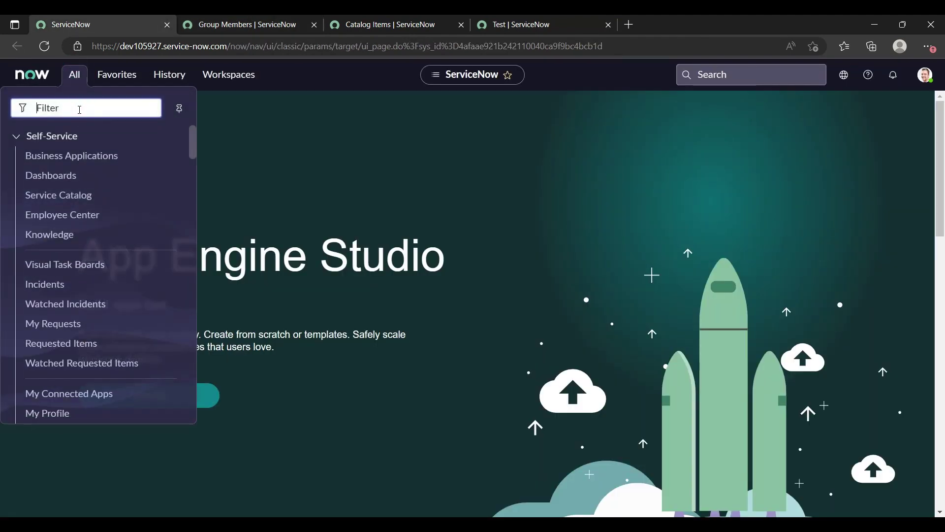
type("Script include")
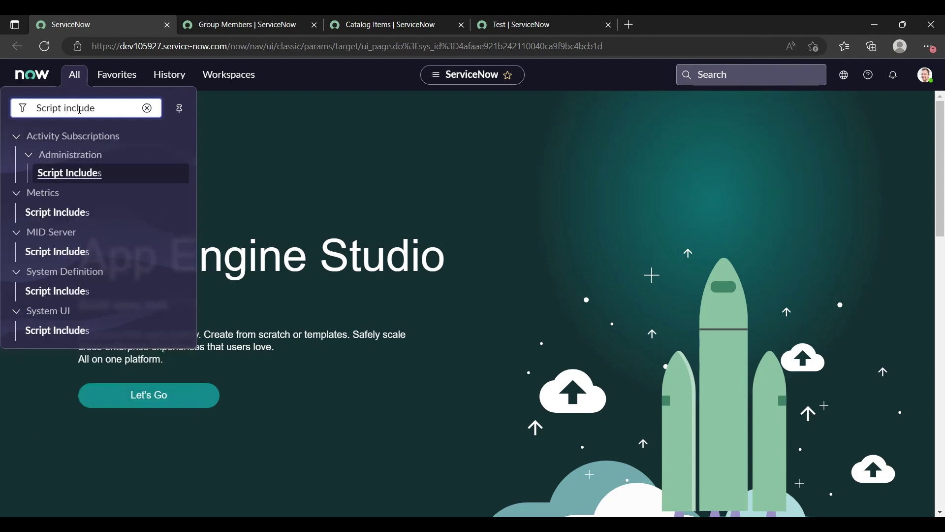
middle_click(25, 334)
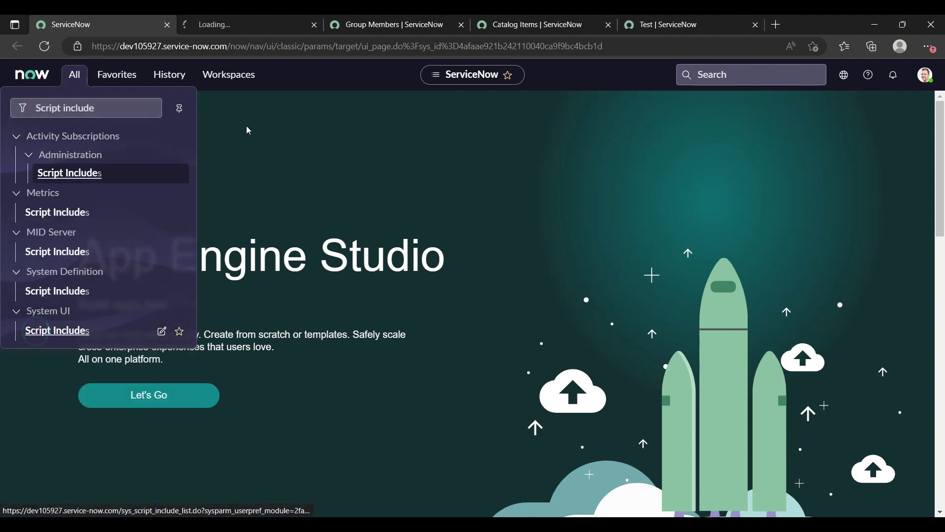
left_click(237, 16)
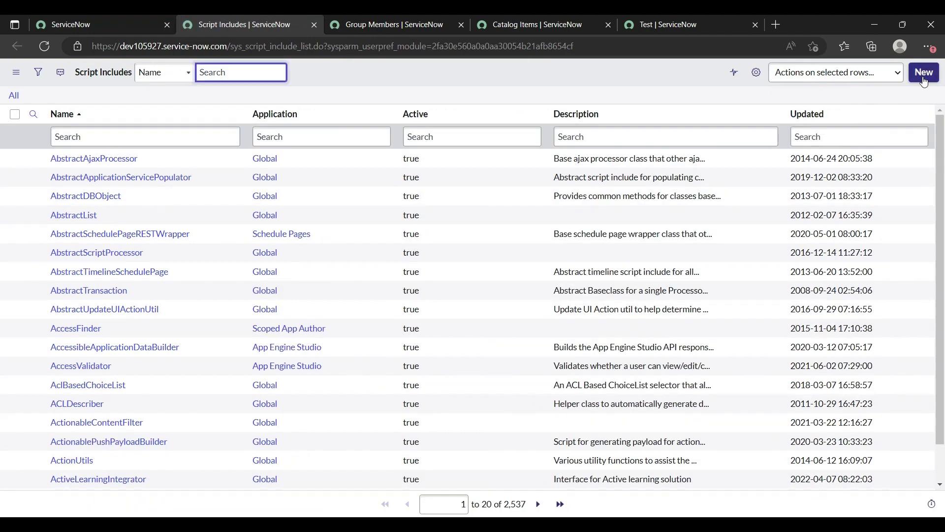
- Create a new script include named TestFilterDynamic and save it, staying on the record
left_click(924, 74)
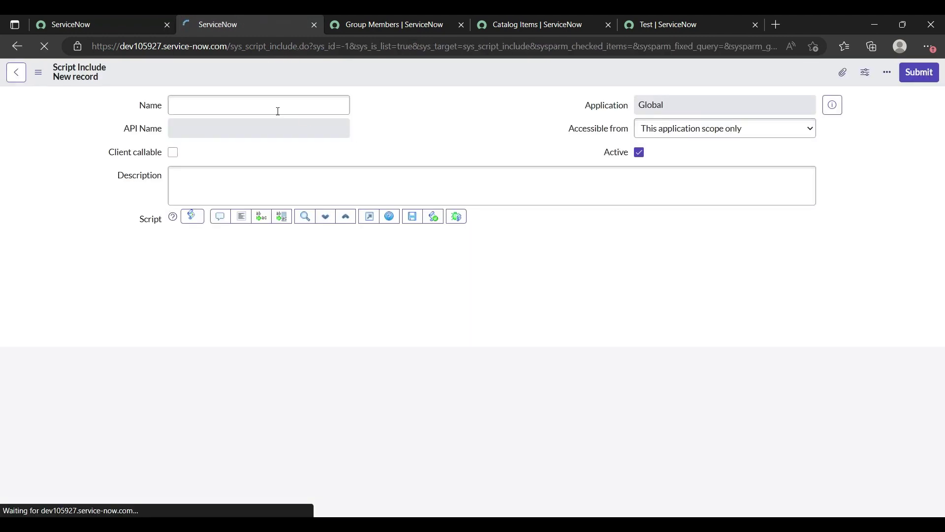
left_click(223, 106)
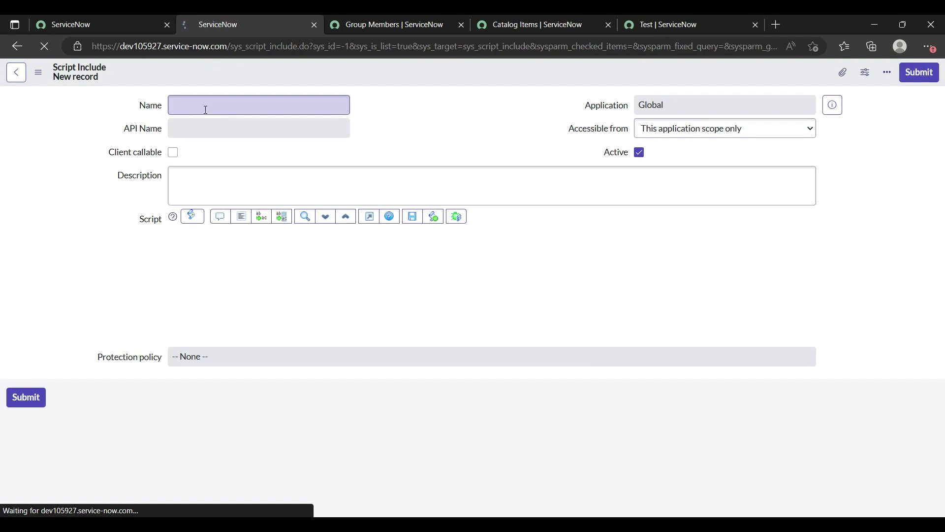
left_click(206, 109)
type("Test")
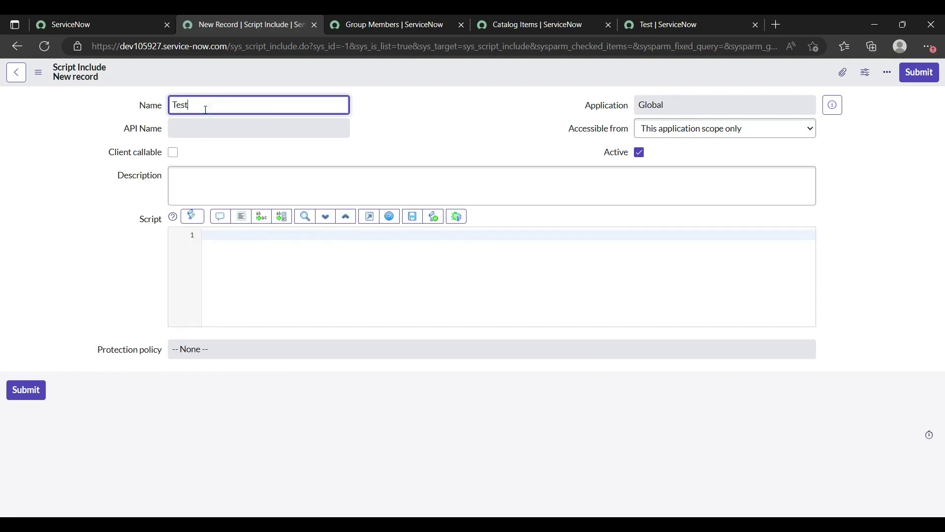
type("FilterDynamic")
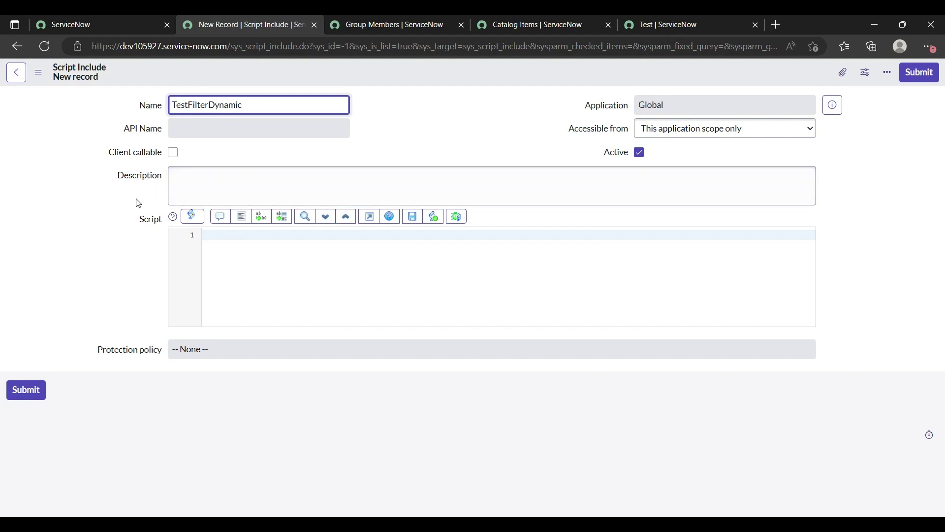
right_click(366, 63)
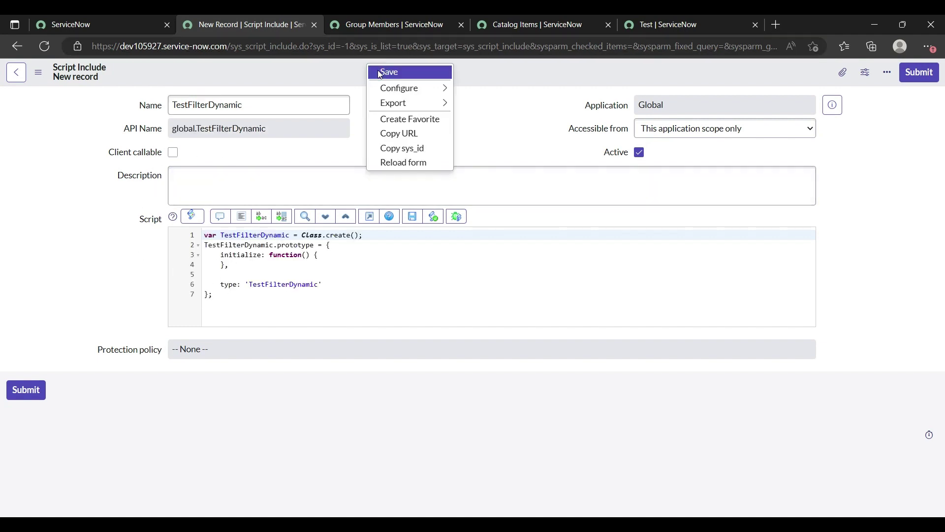
left_click(380, 74)
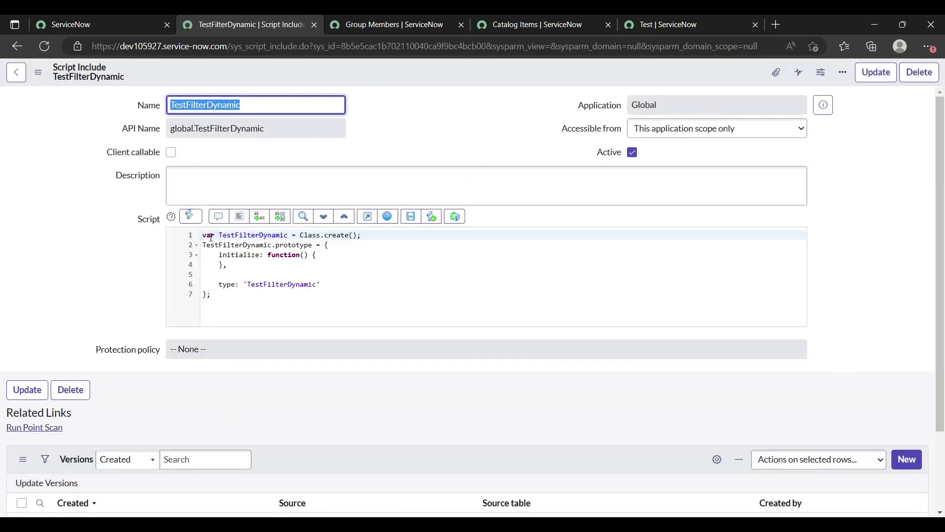
- Insert an empty line after the initialize function in the TestFilterDynamic script
left_click(211, 237)
key("ctrl+a")
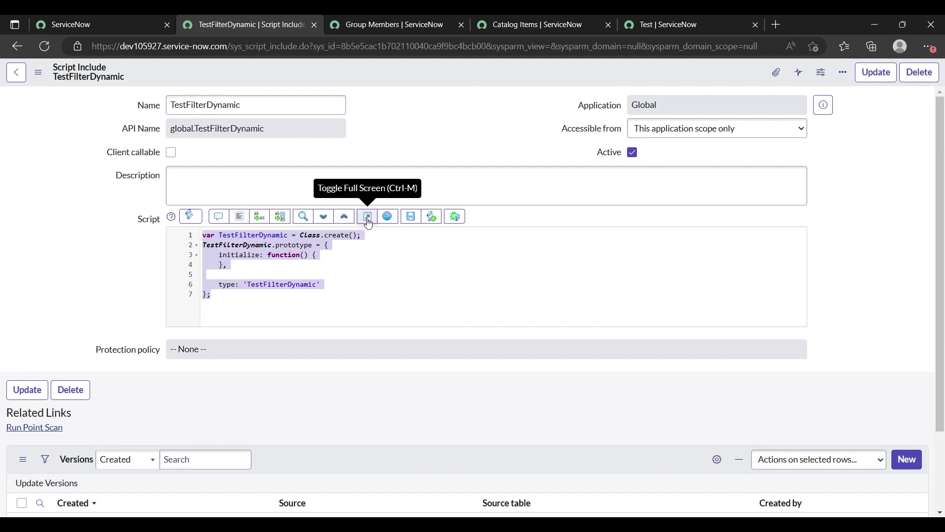
left_click(306, 270)
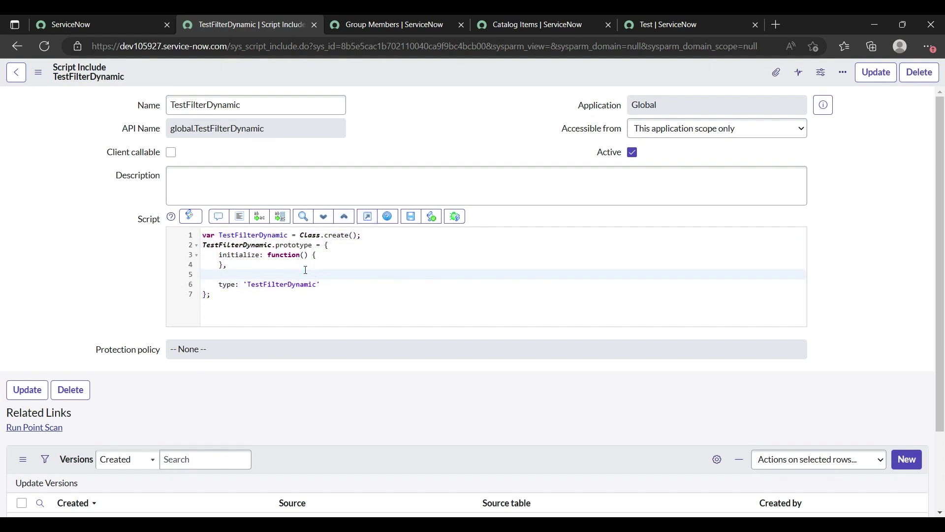
key("ctrl+plus")
key("ctrl+plus")
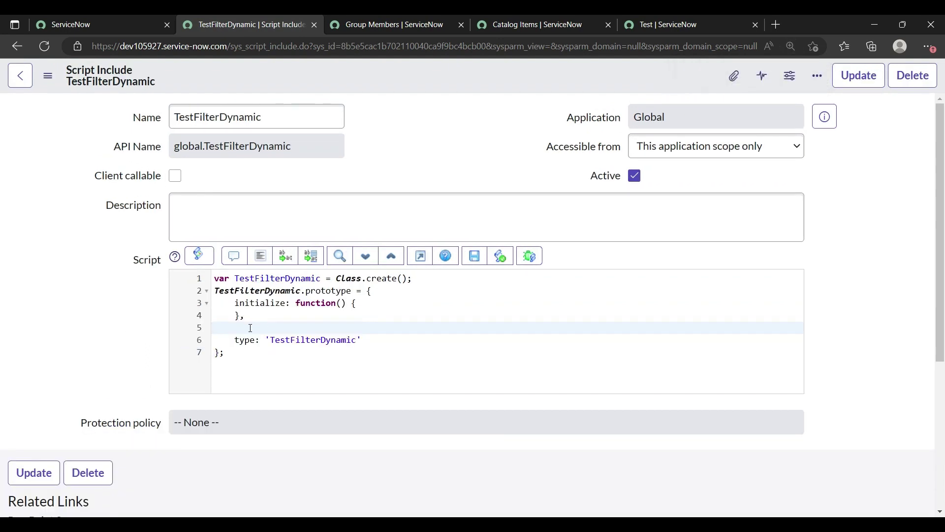
key("Return")
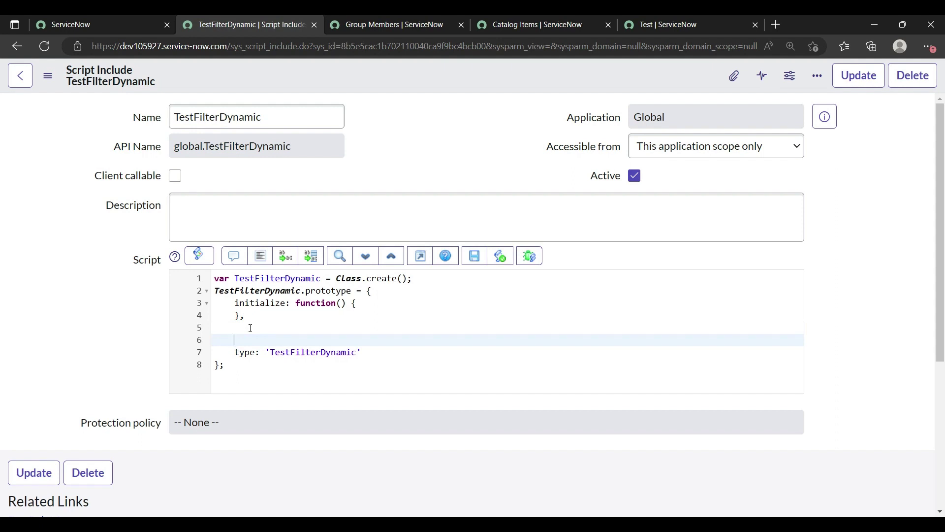
key("XF86AudioMicMute")
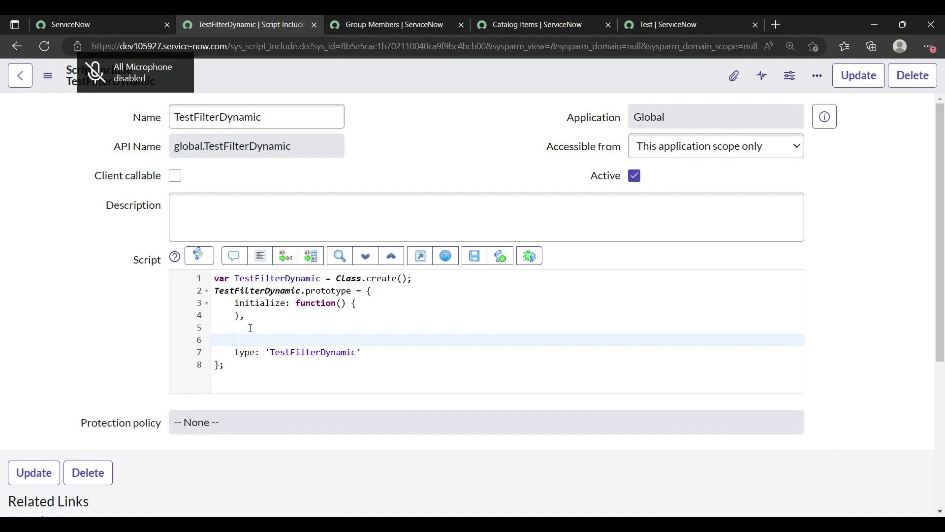
key("XF86AudioMicMute")
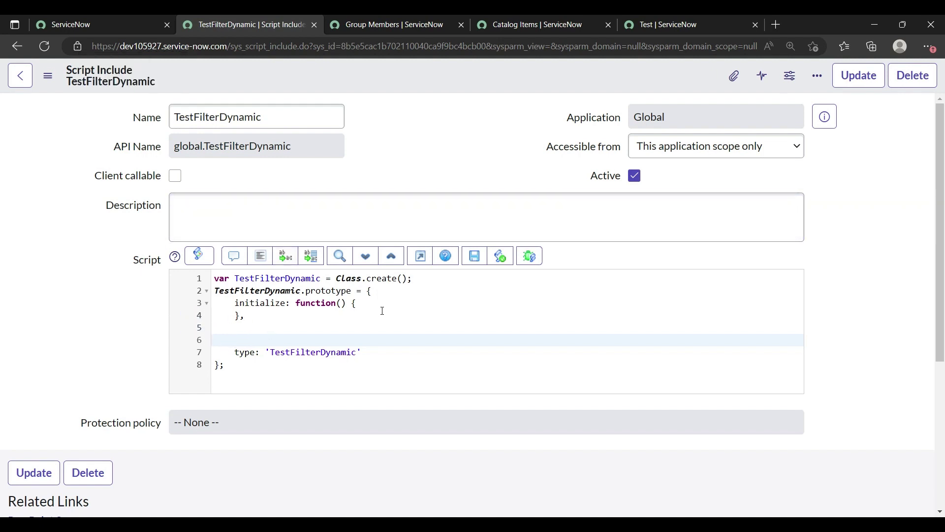
- Check the Test form's field names and add an empty getassignedusers function with a trailing comma above the script's type property
left_click(684, 25)
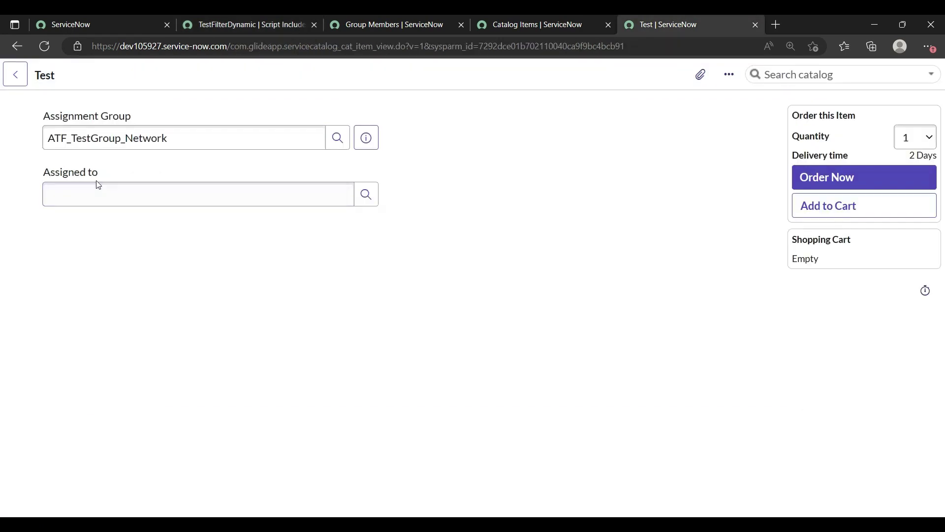
left_click(261, 22)
type("getassignedusers")
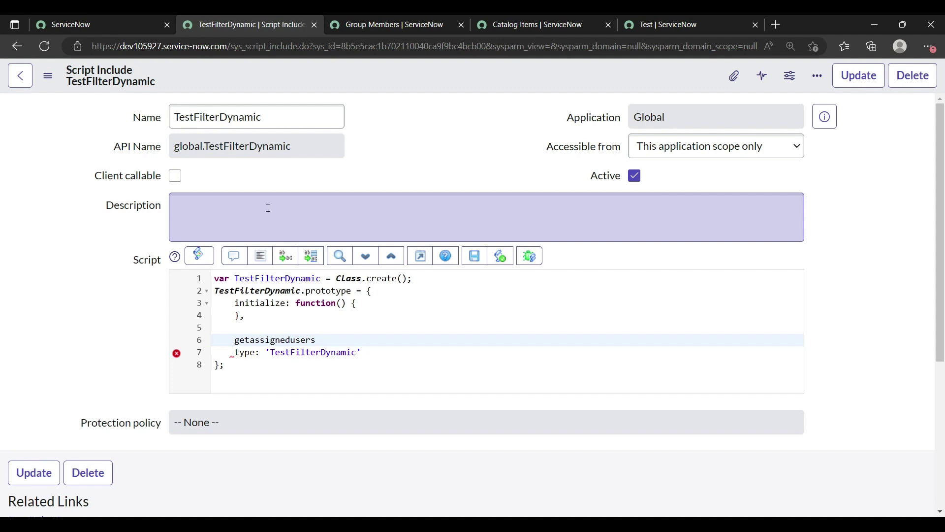
type(": function()")
key("Return")
type("{")
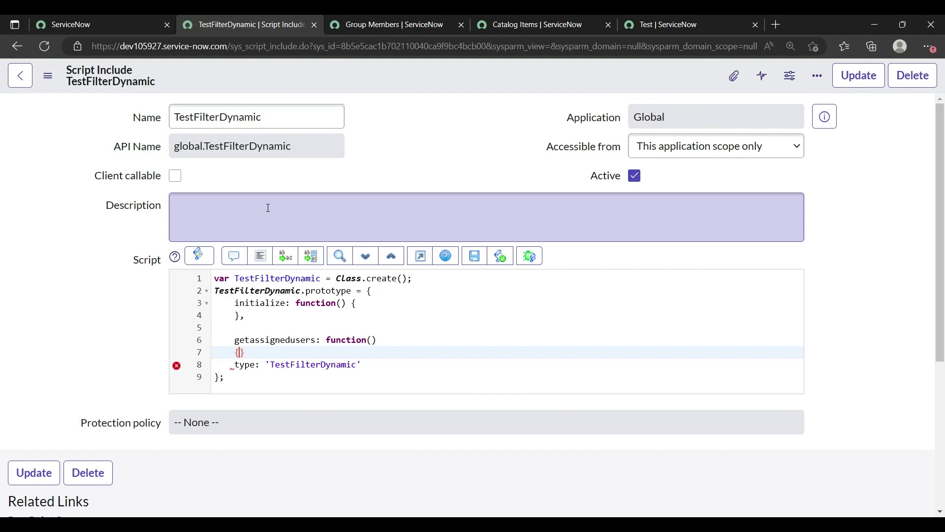
key("Return")
key("Down")
type(",")
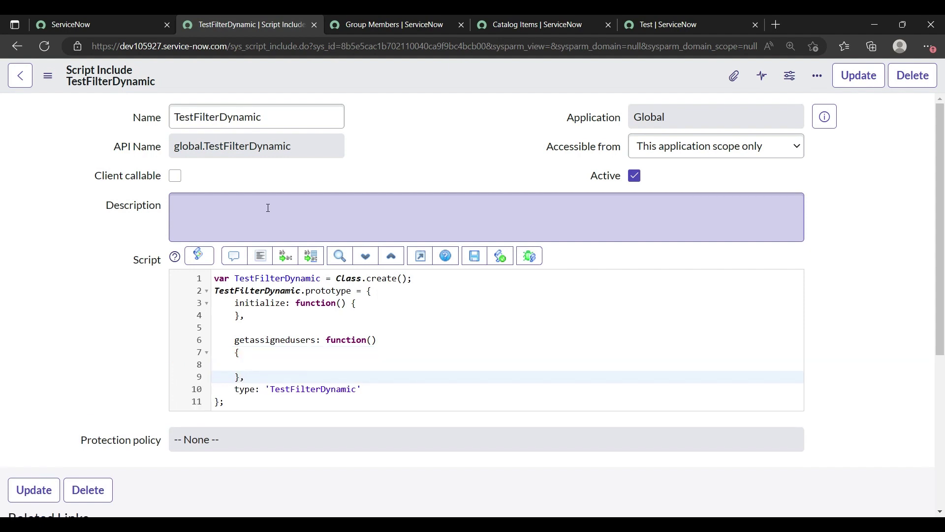
- Inside getassignedusers, declare grp as current.variables.assignment_group.sys_id, consulting the Test form for the Assignment Group variable
key("Up")
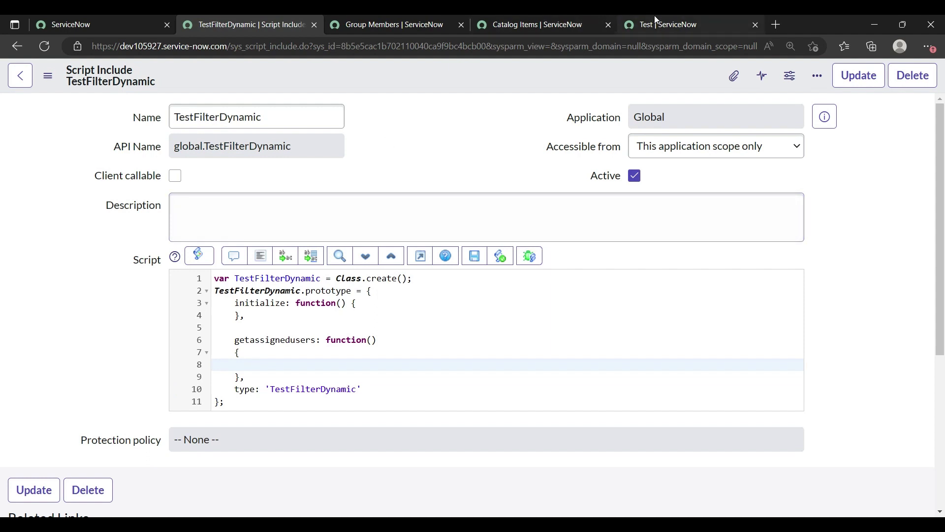
left_click_drag(654, 16, 393, 24)
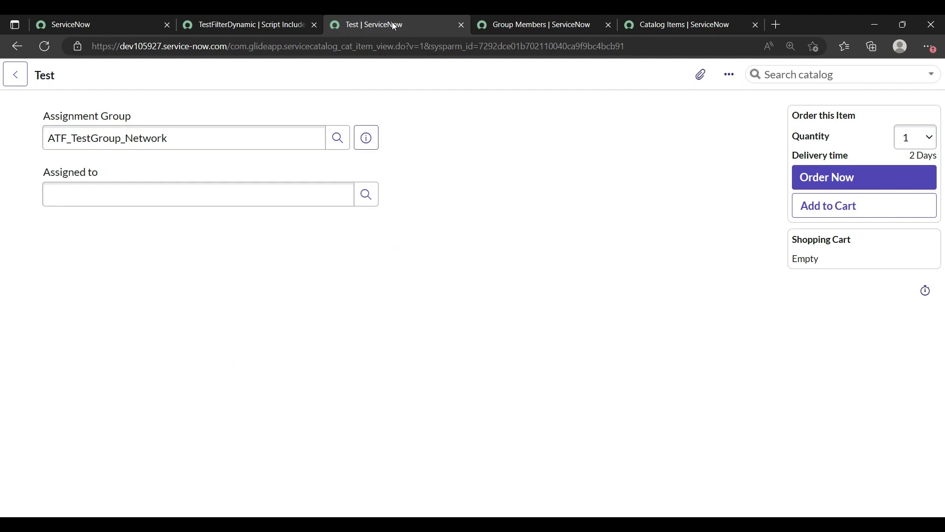
left_click_drag(46, 137, 204, 146)
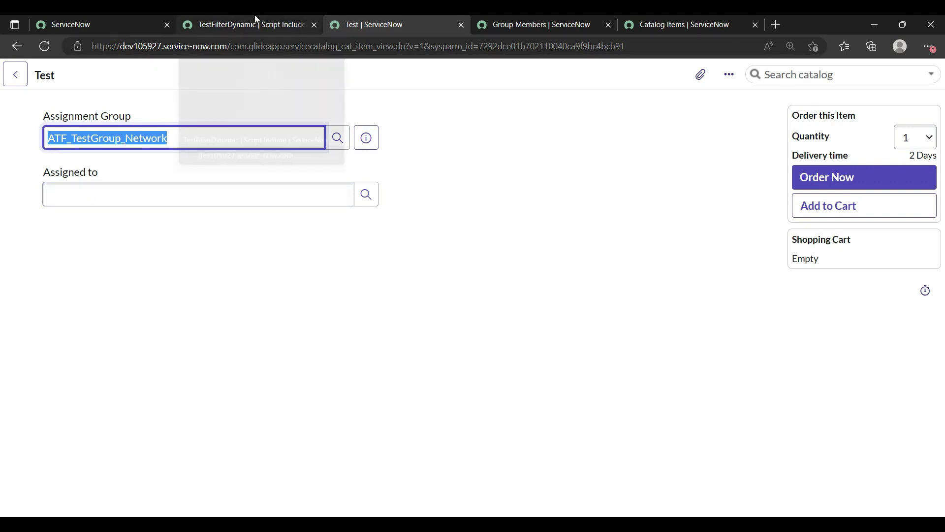
left_click(272, 23)
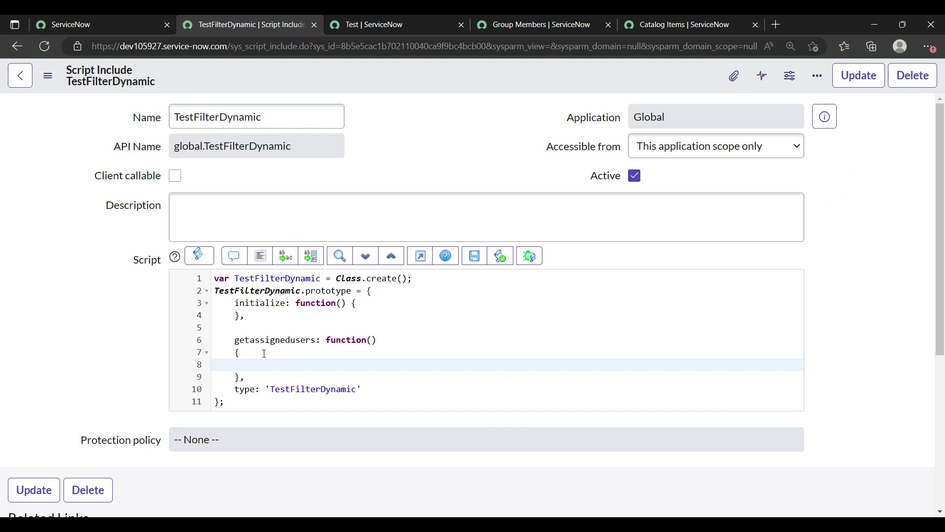
type("var grp = current.variables.")
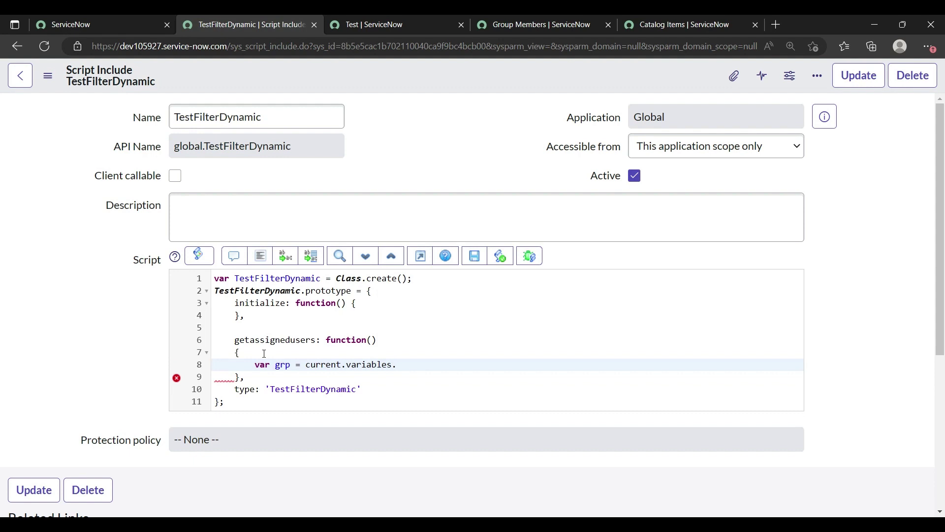
left_click(654, 17)
left_click(547, 19)
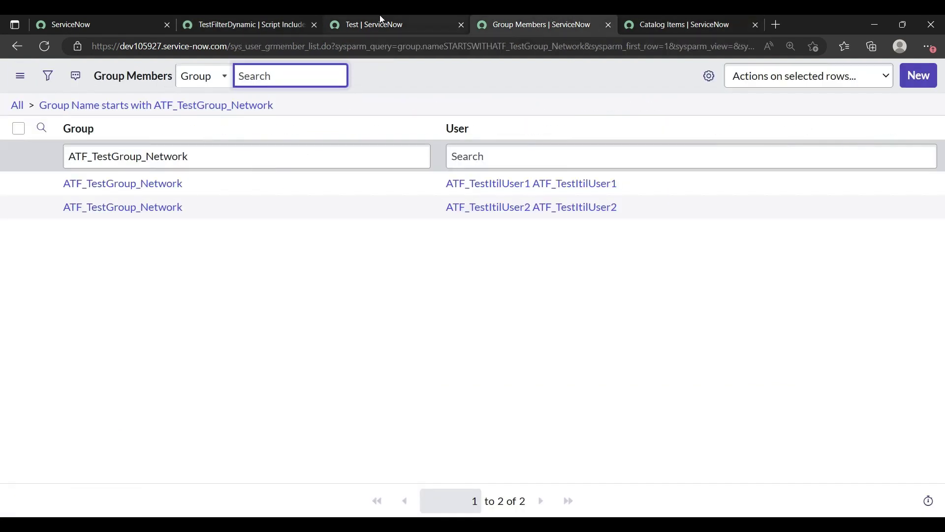
left_click(364, 22)
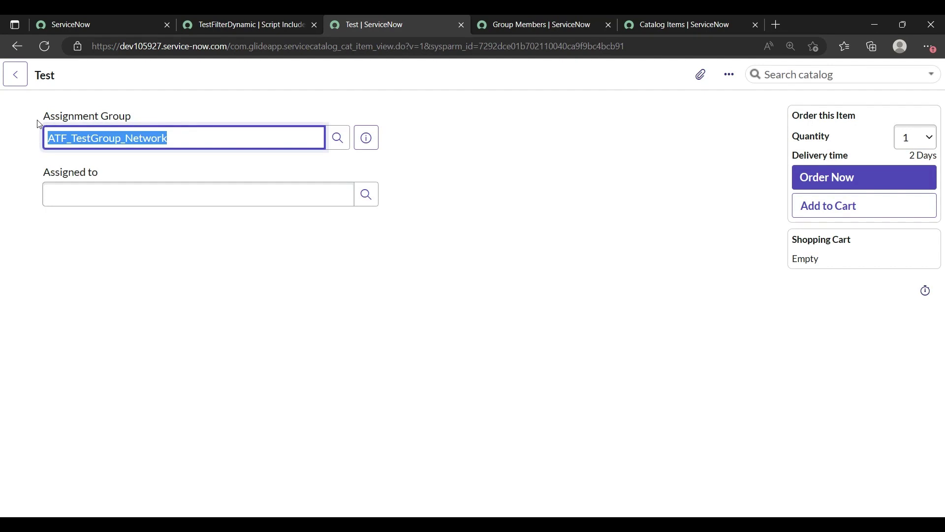
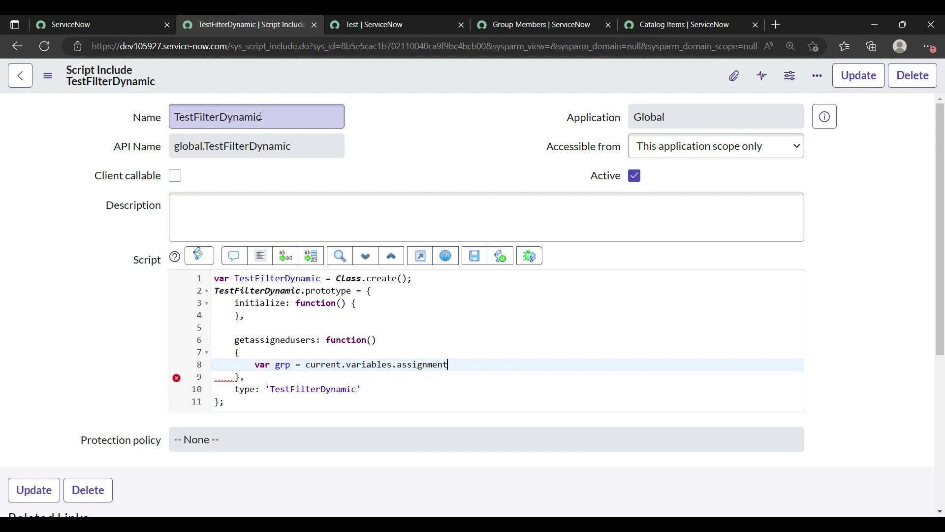
type("p.sys_id")
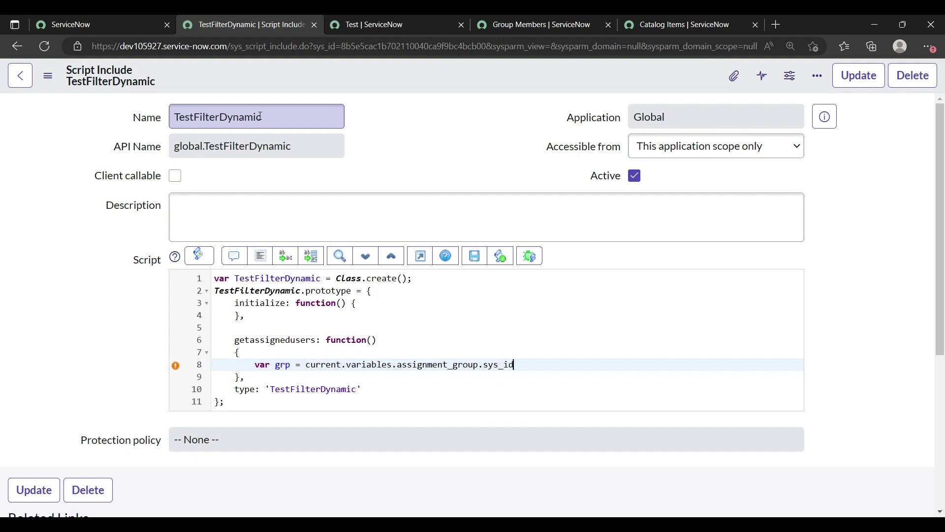
- End the grp declaration with a semicolon and, below an empty line, declare gr as new GlideRecord('sys_user_grmember');
type(";")
key("Return")
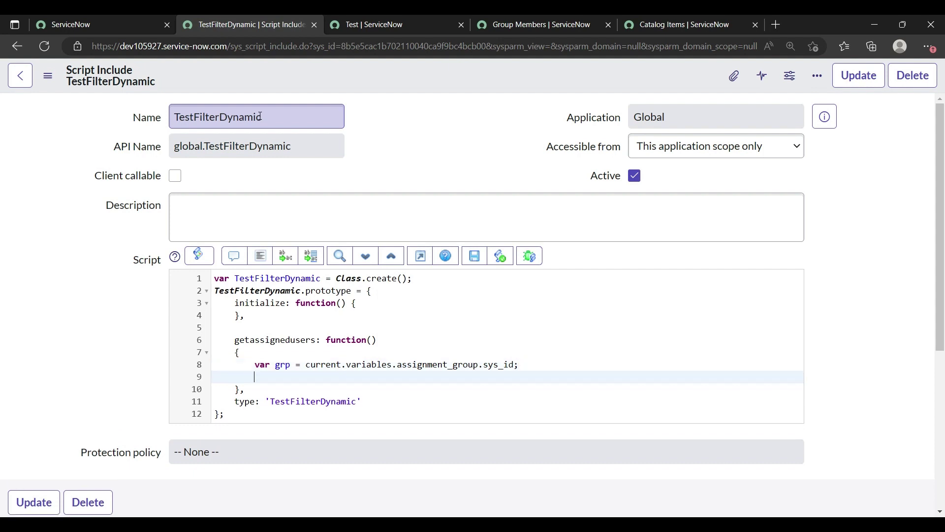
key("Return")
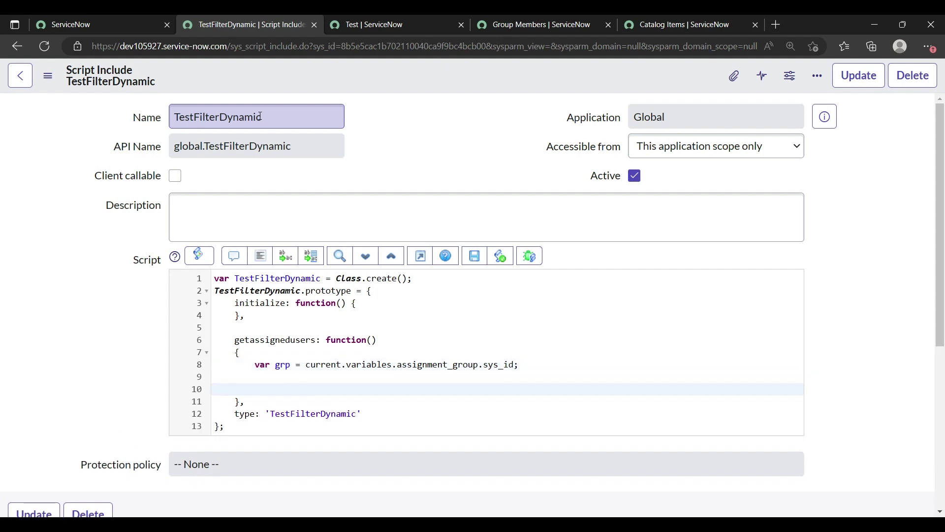
type("var gr = new GlideRecord(")
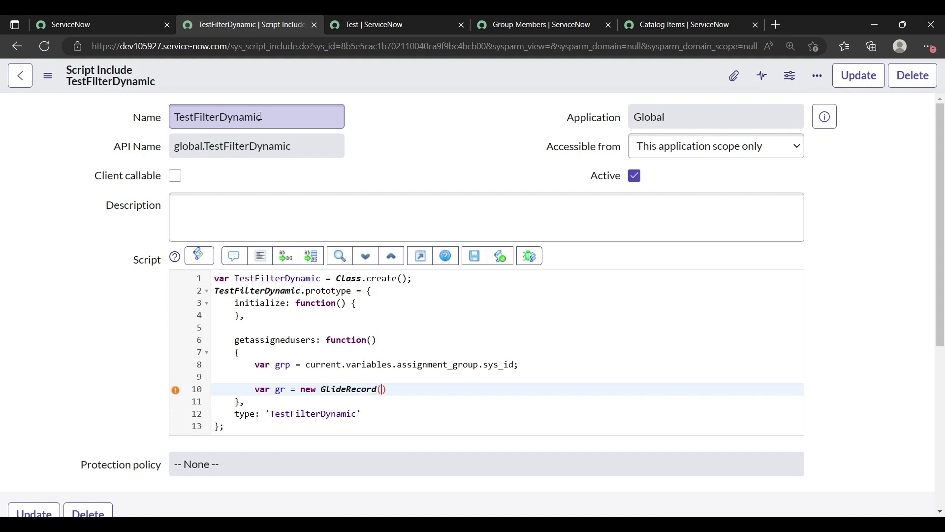
type("sys_user_grmember'")
key("Left")
key("Left")
key("Left")
key("Left")
key("Left")
key("Left")
key("Left")
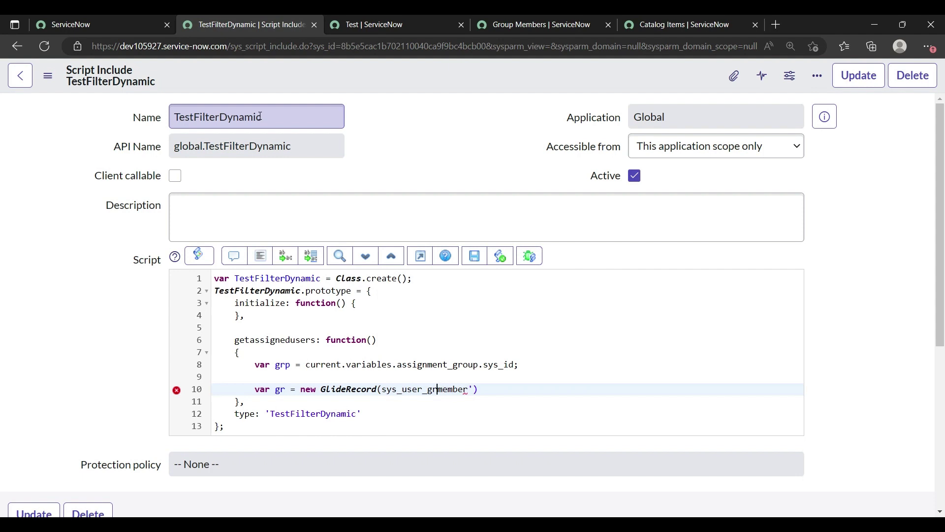
key("Left")
key("Left")
key("Left")
key("Left")
key("Left")
key("Left")
key("Left")
key("Left")
type("'")
key("Right")
key("Right")
key("Right")
key("Right")
key("Right")
key("Right")
key("Right")
key("Right")
key("Right")
key("Right")
key("Right")
key("Right")
key("Right")
key("Right")
key("Right")
key("Right")
key("Right")
key("Right")
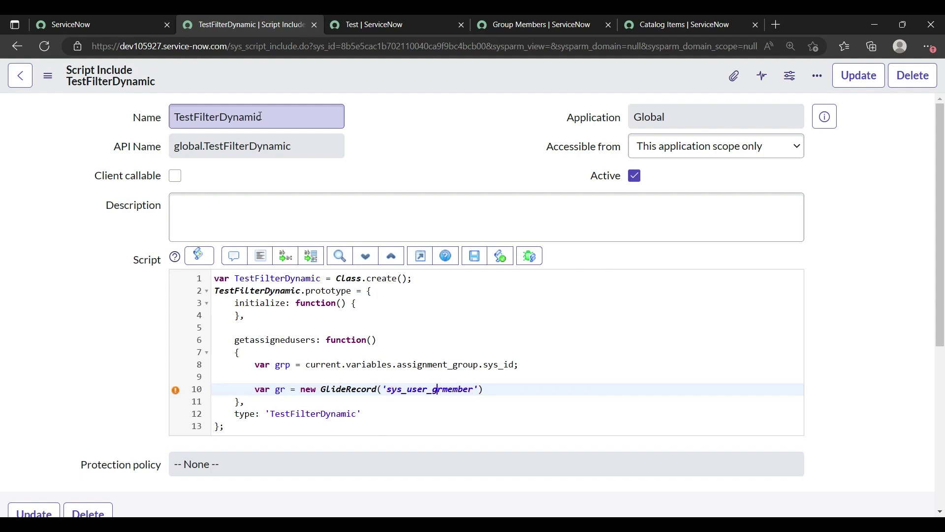
key("Right")
type(";")
key("Return")
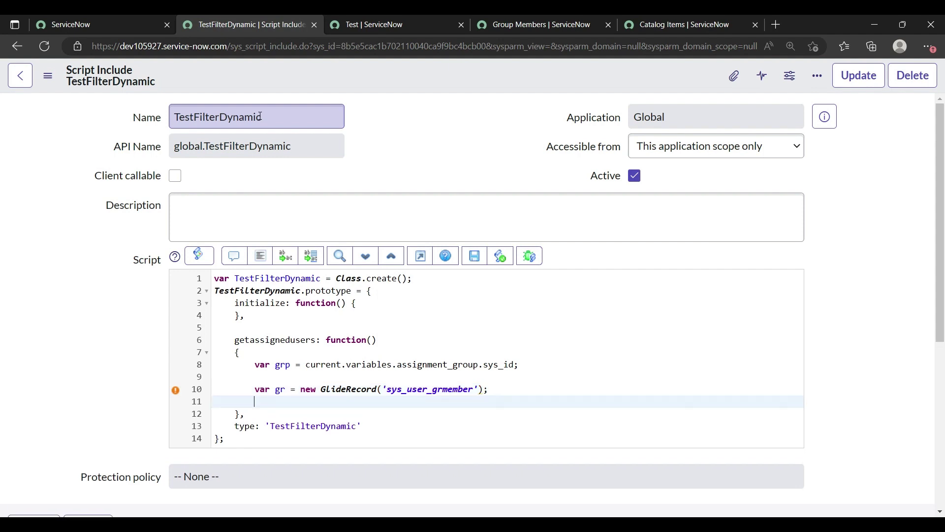
- Filter the gr record with gr.addQuery('group', grp); and run it with gr.query(); on the following line
type("gr.add")
key("Down")
key("Down")
key("Down")
key("Down")
key("Down")
key("Down")
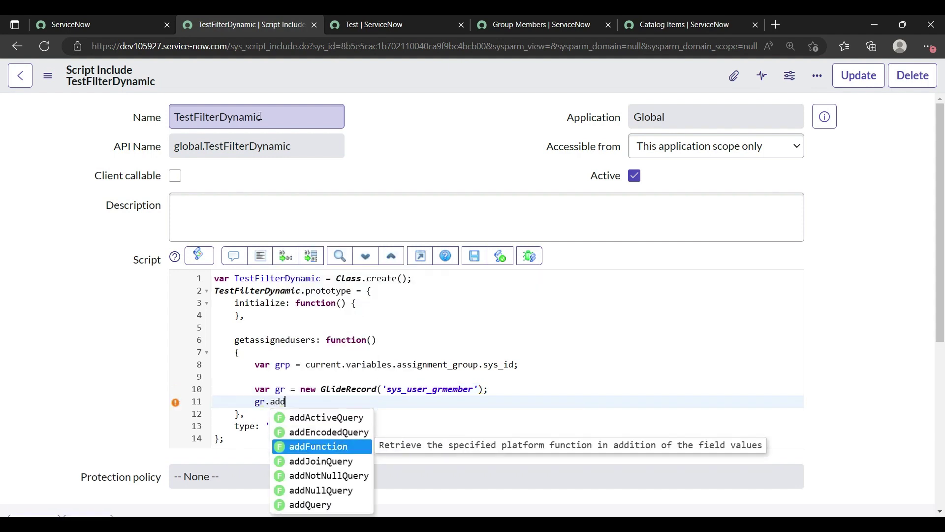
key("Return")
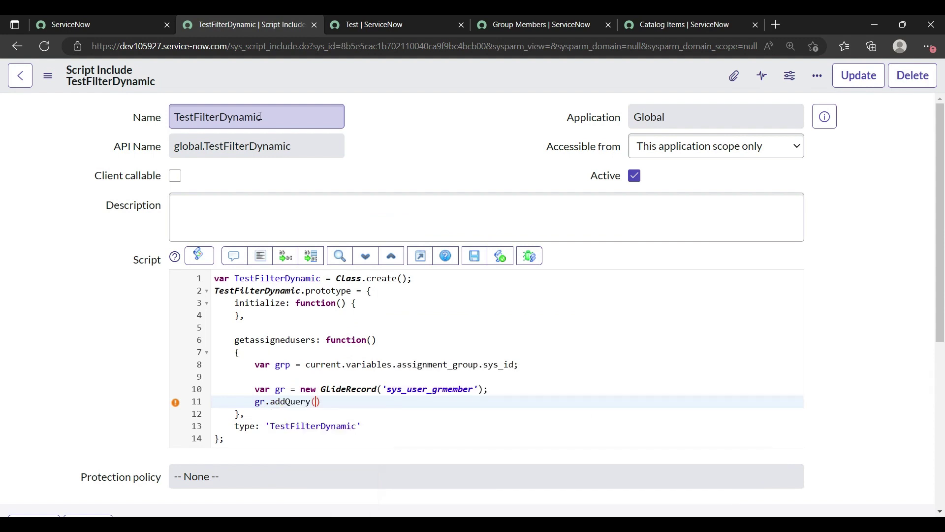
type("'group', grp);")
key("Return")
type("gr")
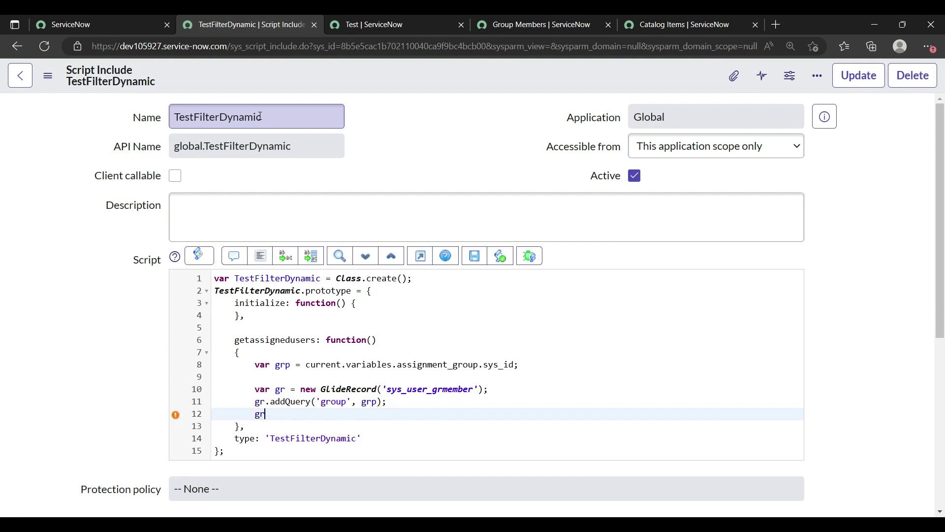
type(".query")
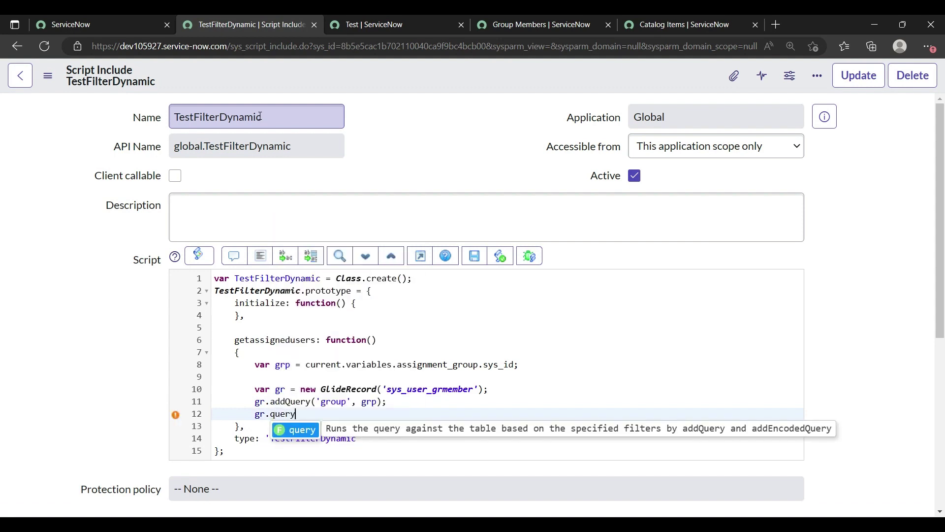
key("Return")
type(";")
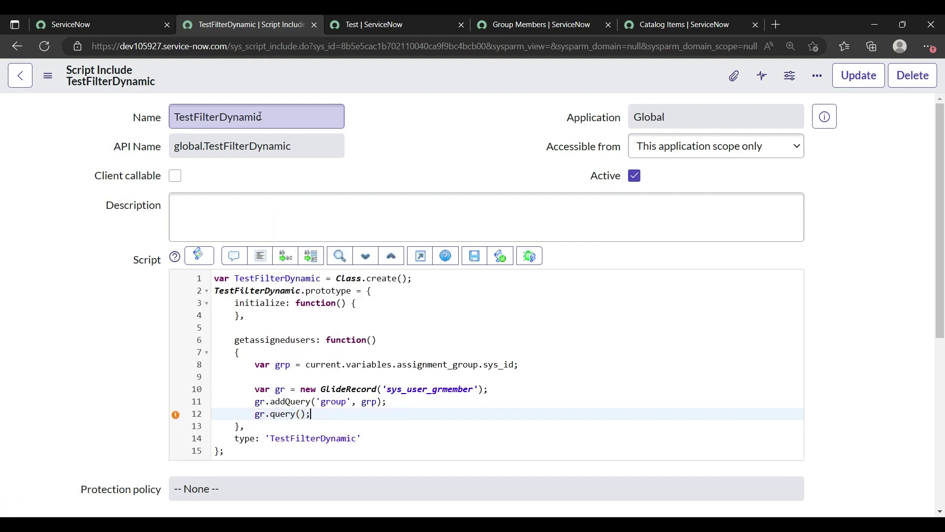
- Below the query, separated by an empty line, declare the variable member as an empty string
key("Return")
key("Return")
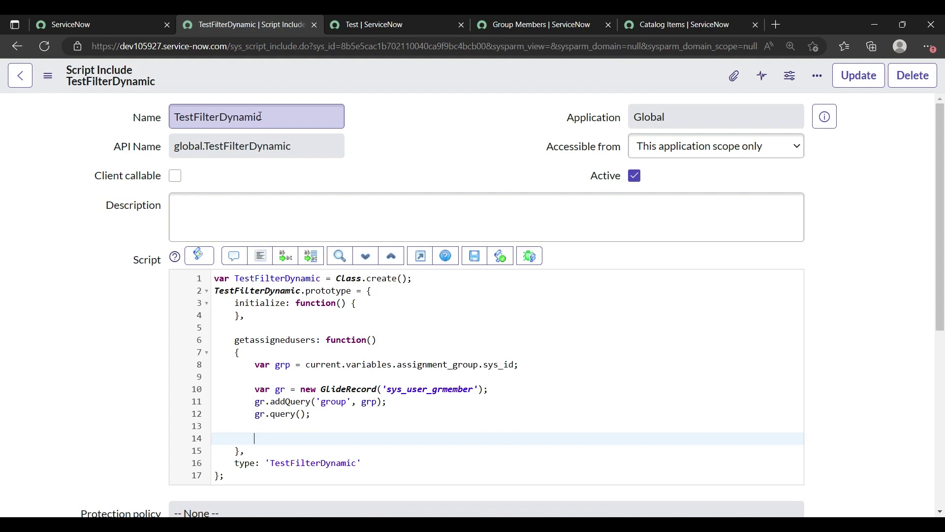
type("var member = '';")
key("Return")
key("Return")
- Add a while(gr.next()) loop with an empty braced body below the member declaration
type("whi")
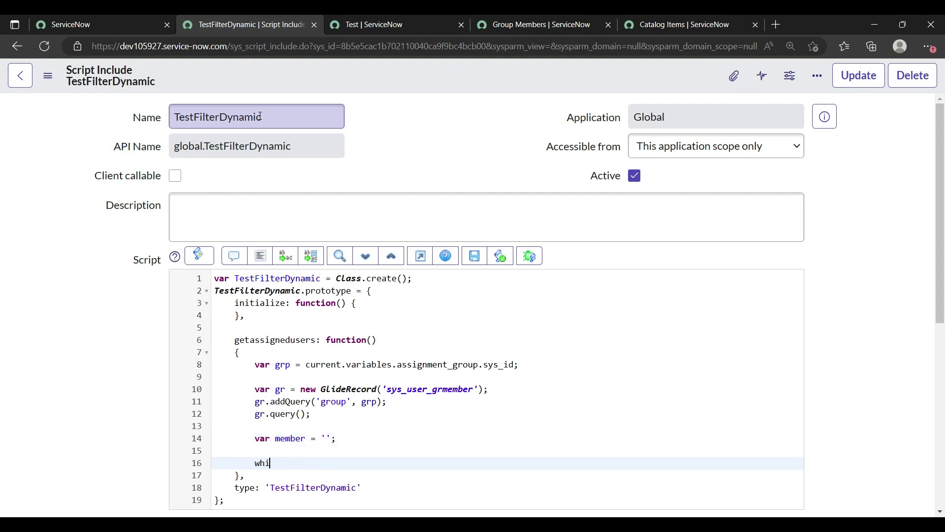
type("le(gr.nex")
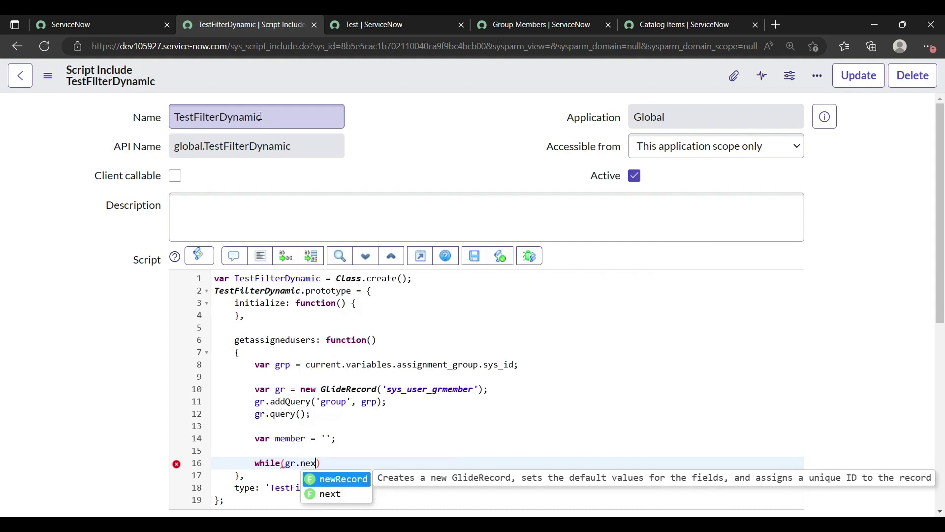
type("t())")
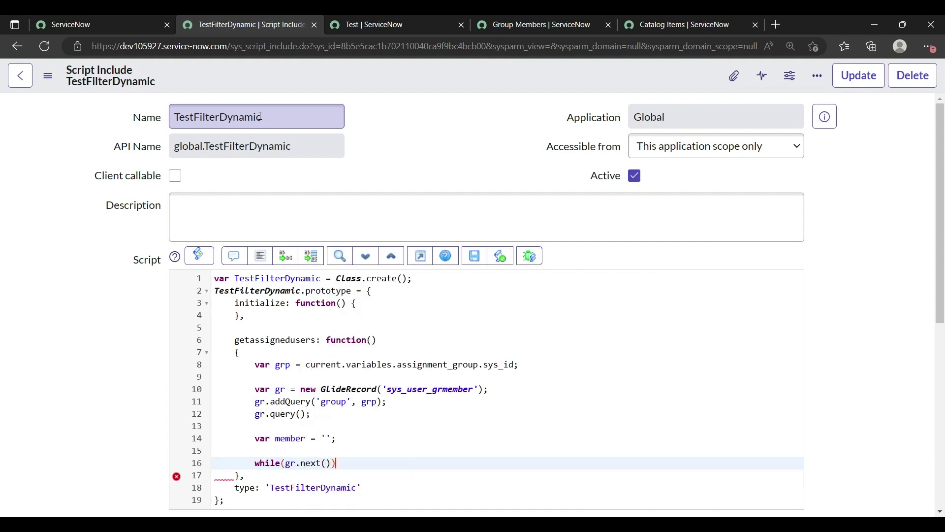
key("Return")
type("{")
key("Return")
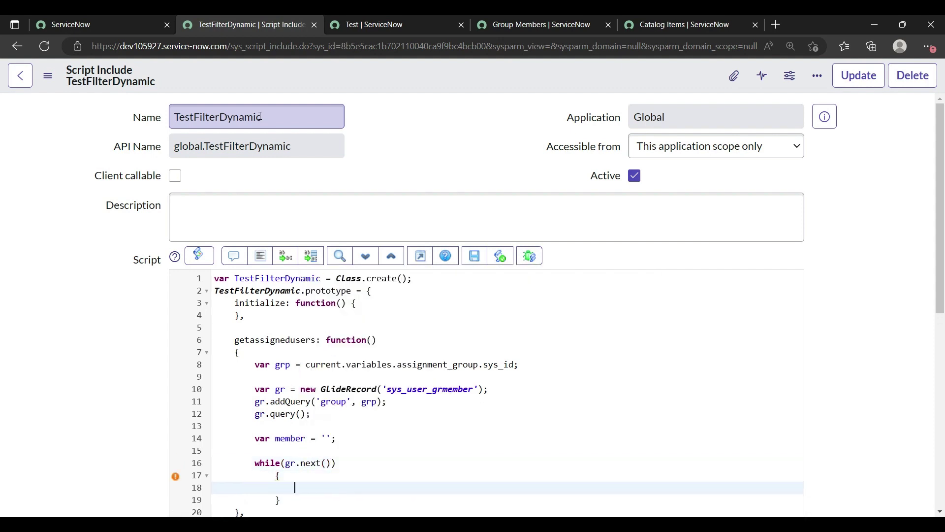
scroll(260, 119, "down", 1)
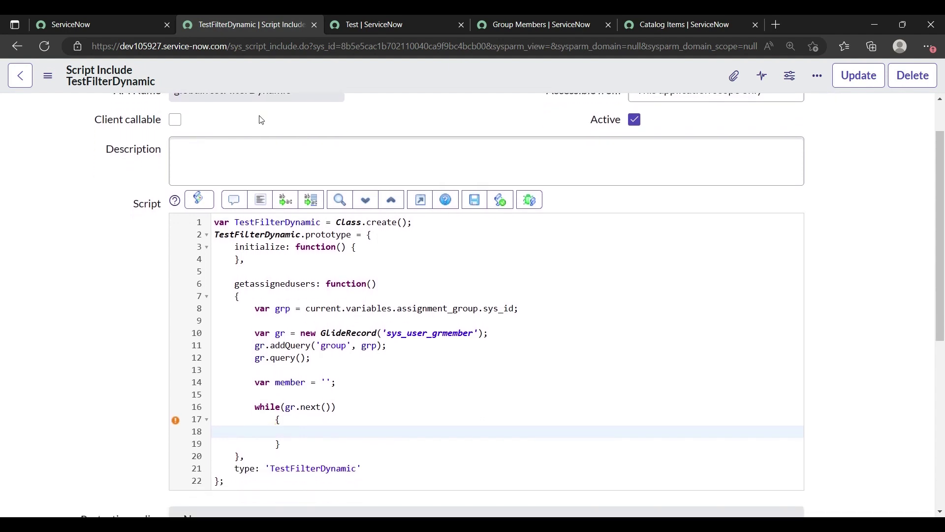
- Inside the while loop, append each group member's ID with member+= ','+ gr.user.sys_id;
type("member")
type("++")
type("','")
type("+ ")
type("gr")
type(".")
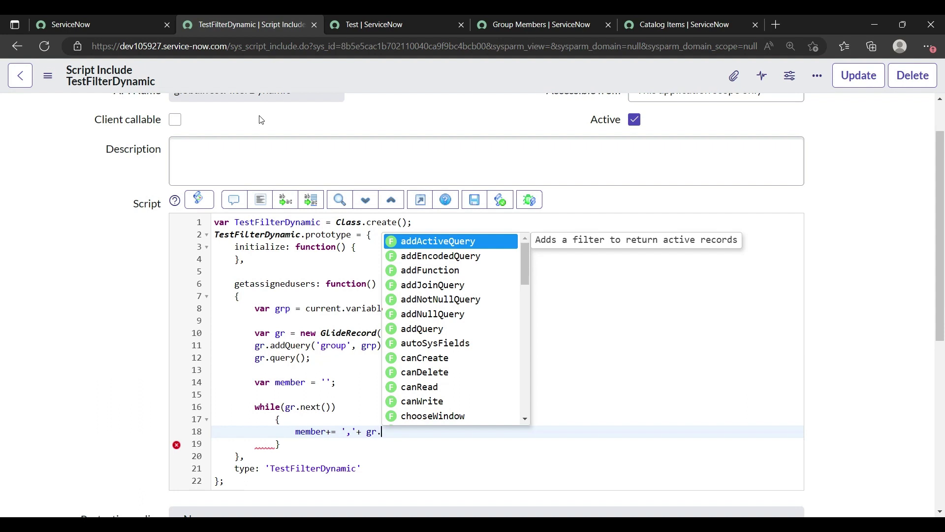
type("user")
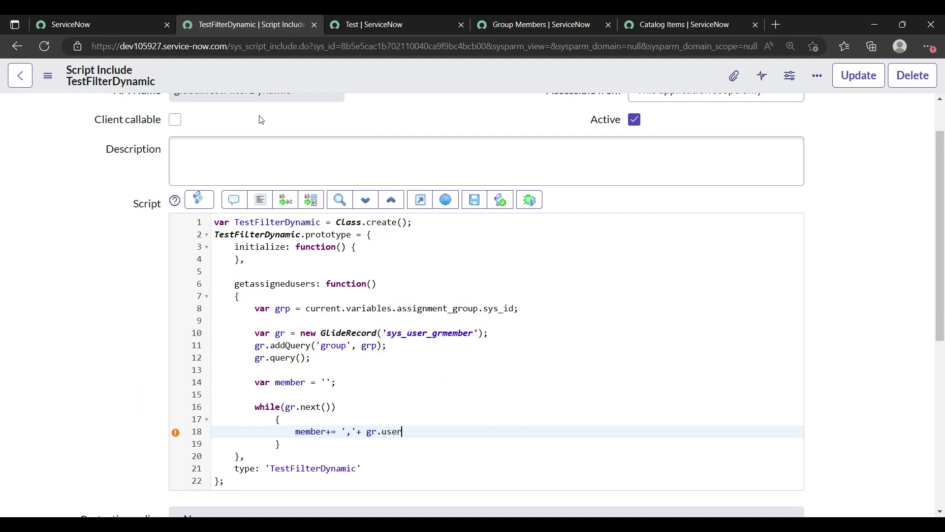
type(".sys_id;")
left_click_drag(274, 381, 343, 384)
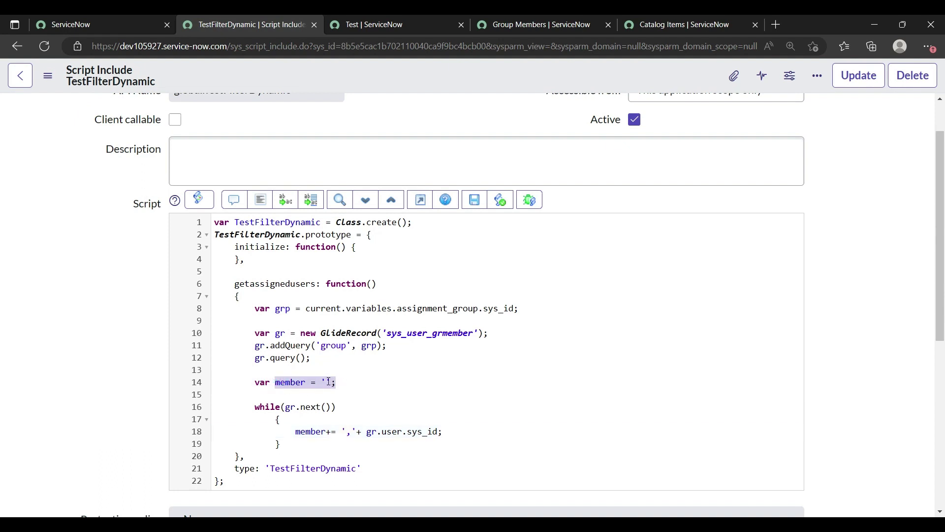
left_click(329, 382)
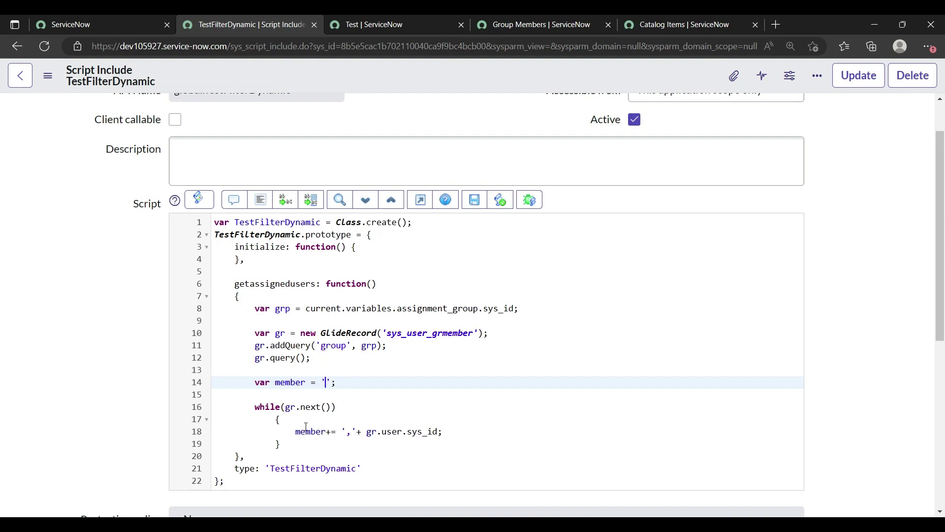
double_click(297, 431)
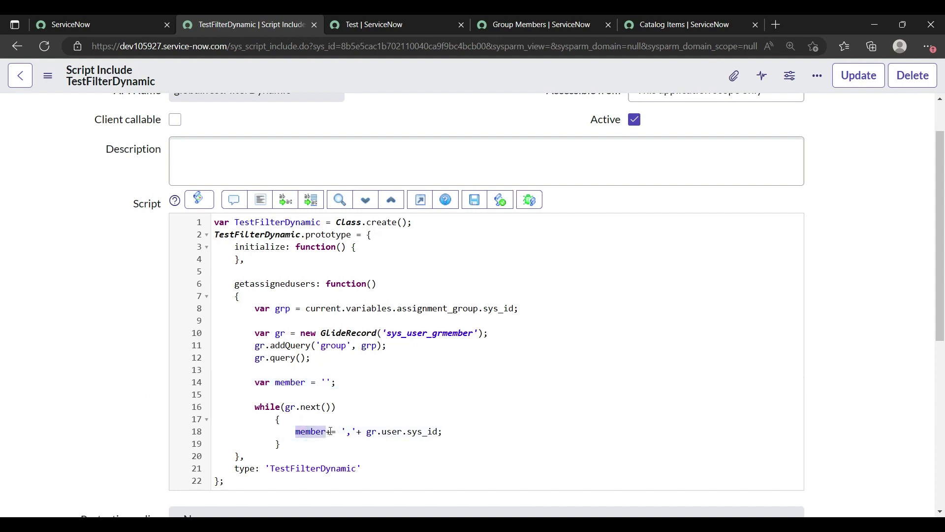
left_click_drag(342, 432, 350, 431)
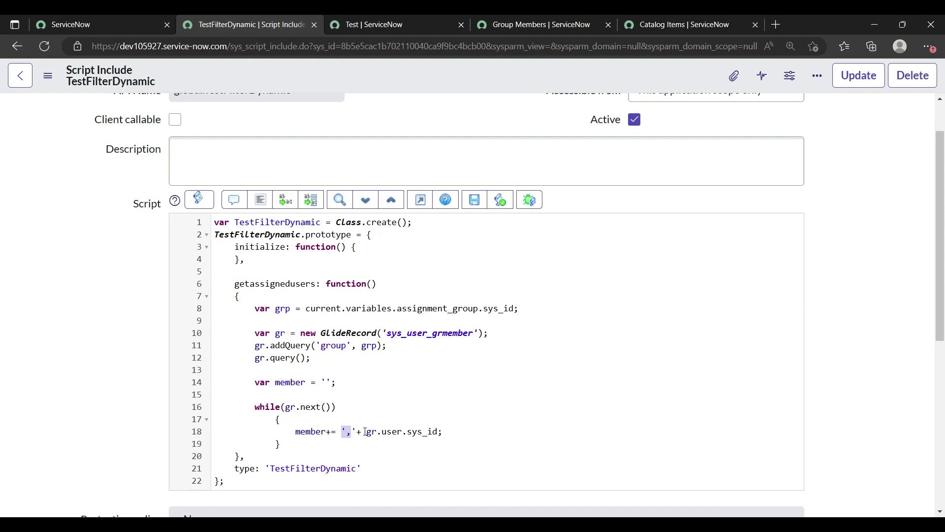
left_click_drag(363, 431, 449, 431)
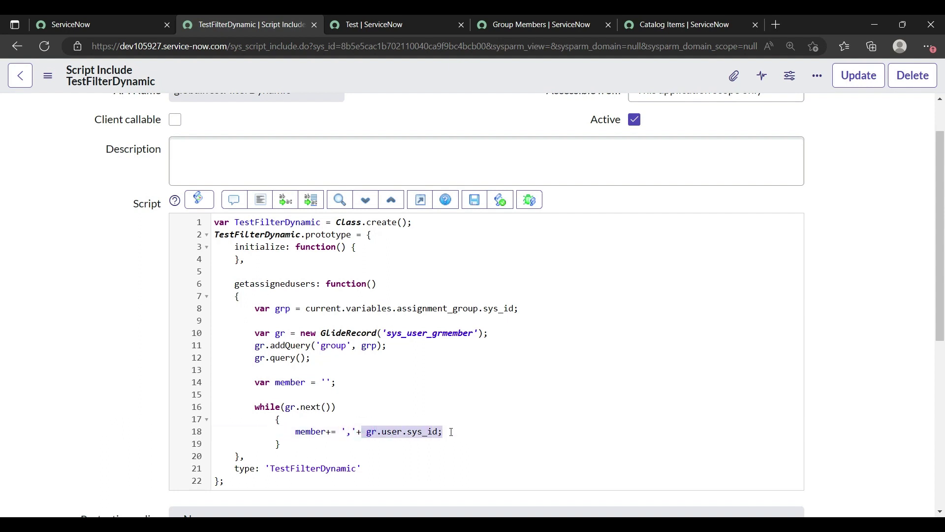
- After the while loop's closing brace, add a line returning 'sys_idIN'+member;
left_click(306, 445)
key("Return")
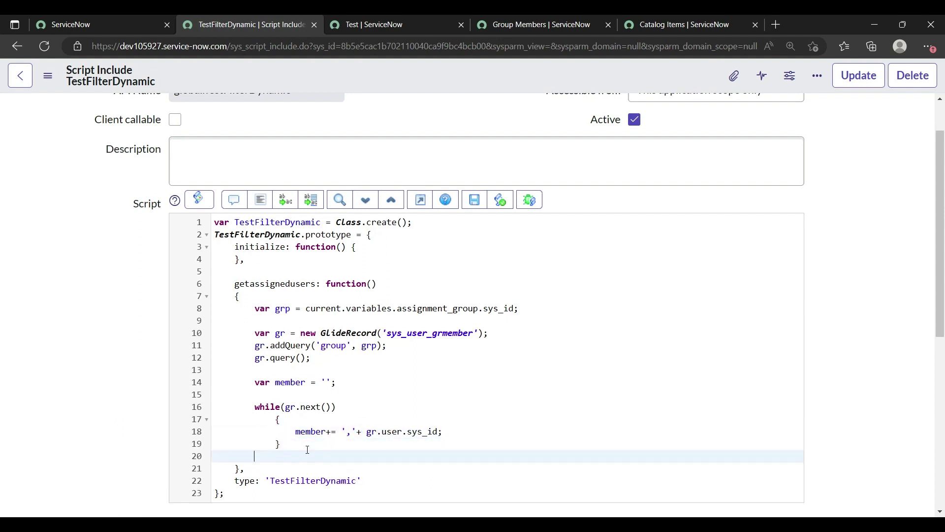
type("return 'sys_idIN")
type("+")
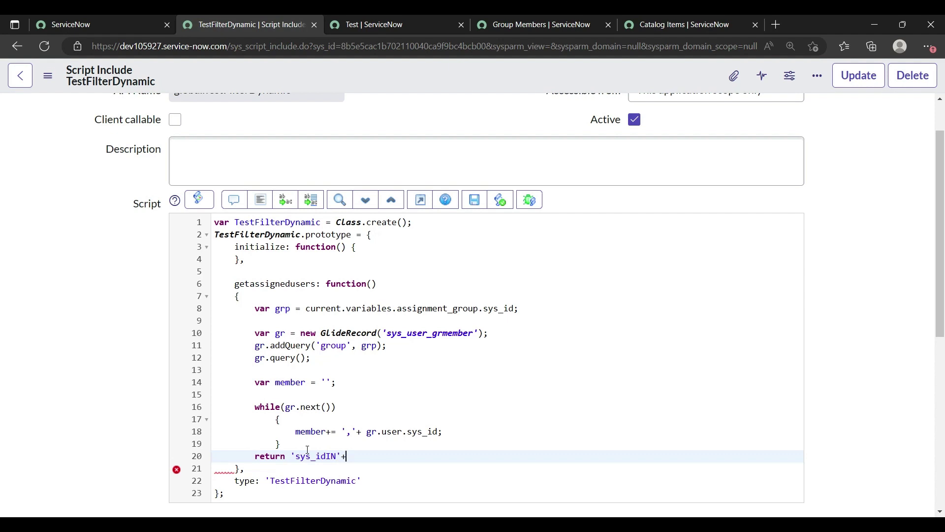
type(" m")
key("BackSpace")
type("member;")
- Search the application navigator on the ServiceNow home page for incidents and open the Self-Service Incidents list in a new tab
left_click(131, 17)
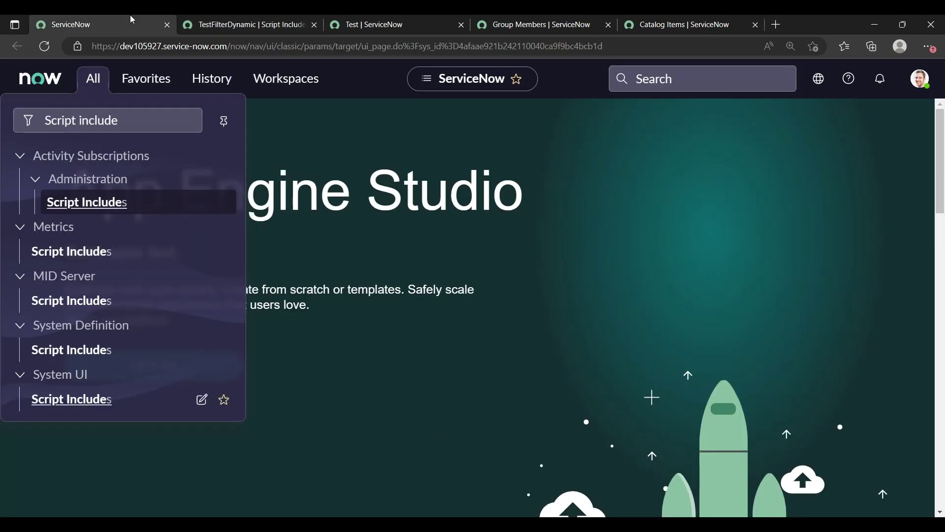
left_click(90, 86)
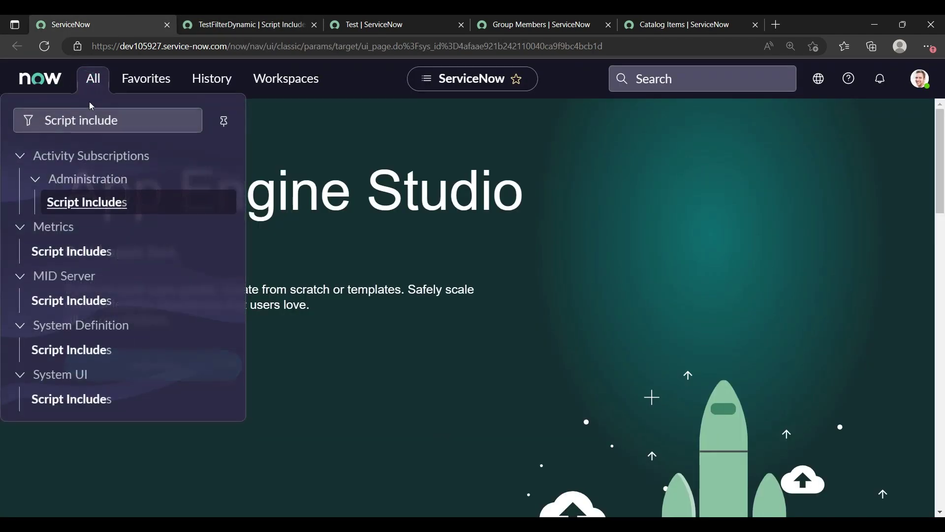
key("ctrl+minus")
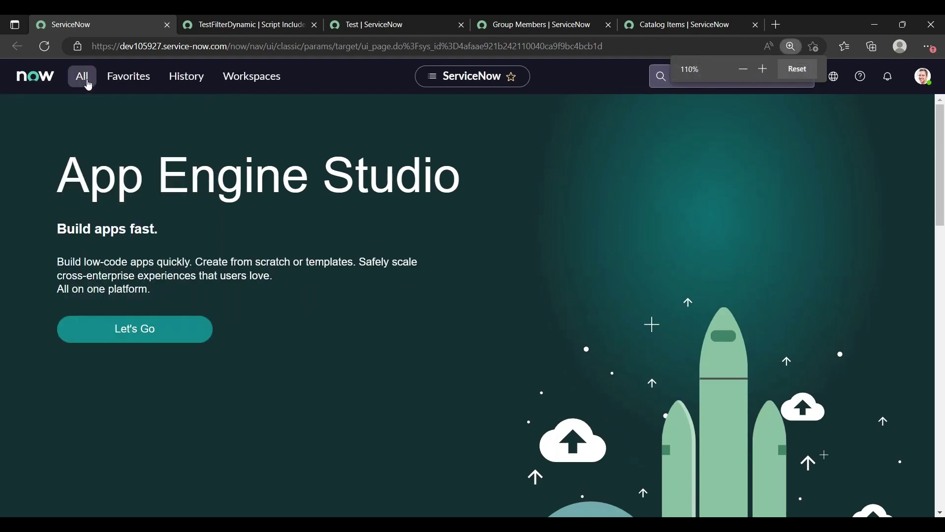
left_click(87, 80)
type("i")
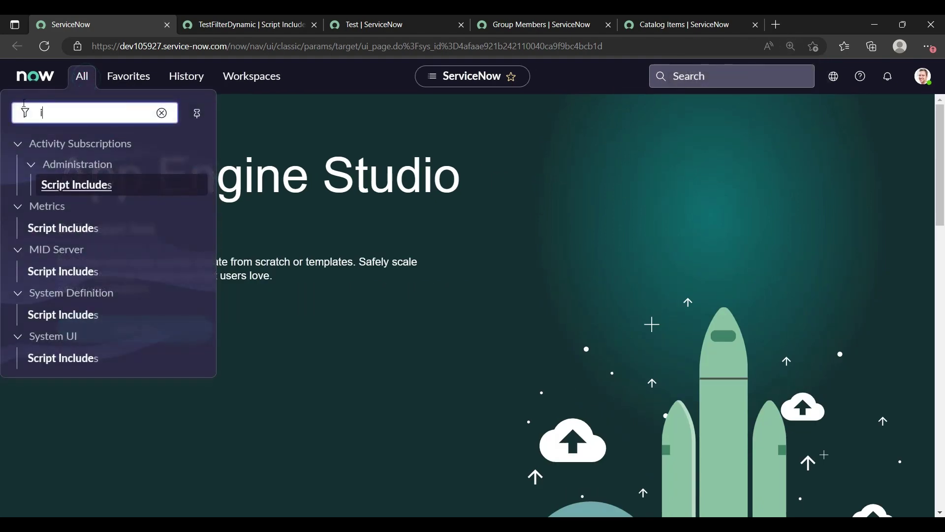
type("ncidenmt")
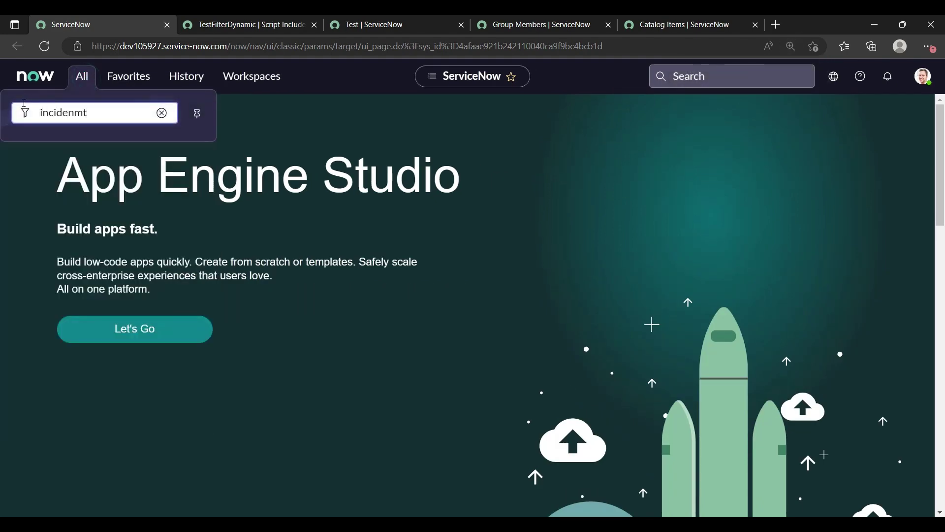
key("BackSpace")
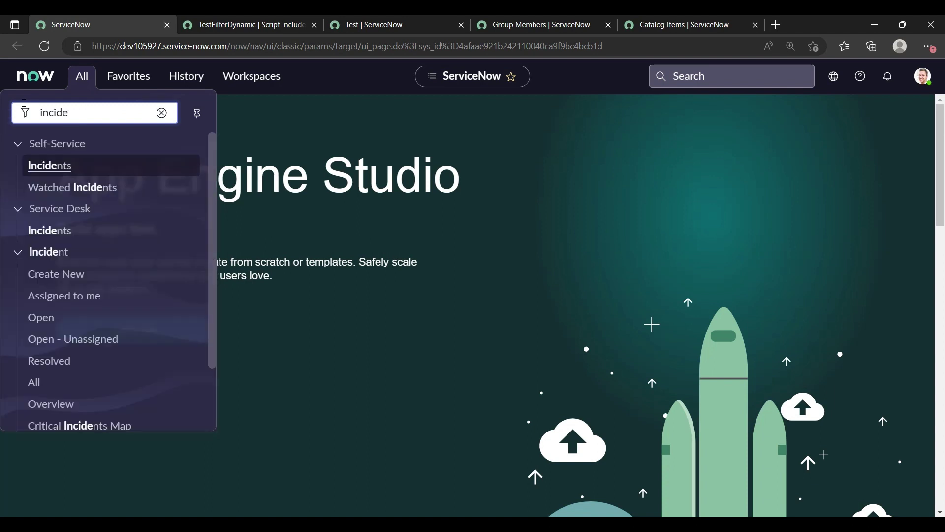
left_click(47, 173)
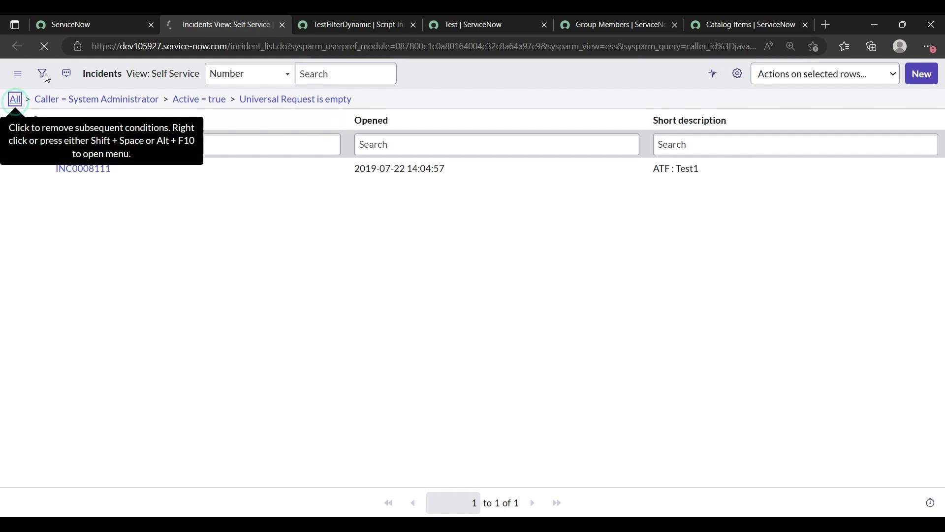
- Remove all conditions from the incident list, show the filter builder, and copy the sys_id of INC0009009
left_click(15, 99)
left_click(44, 74)
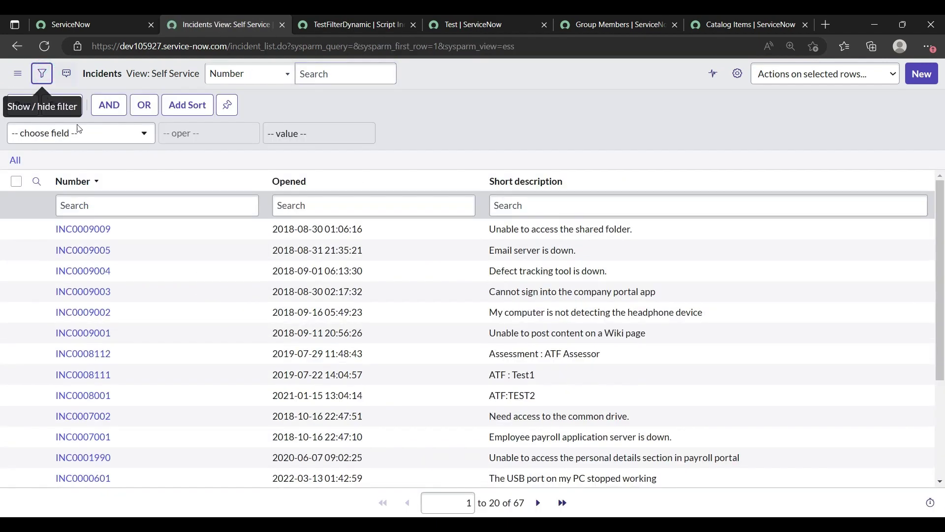
right_click(87, 232)
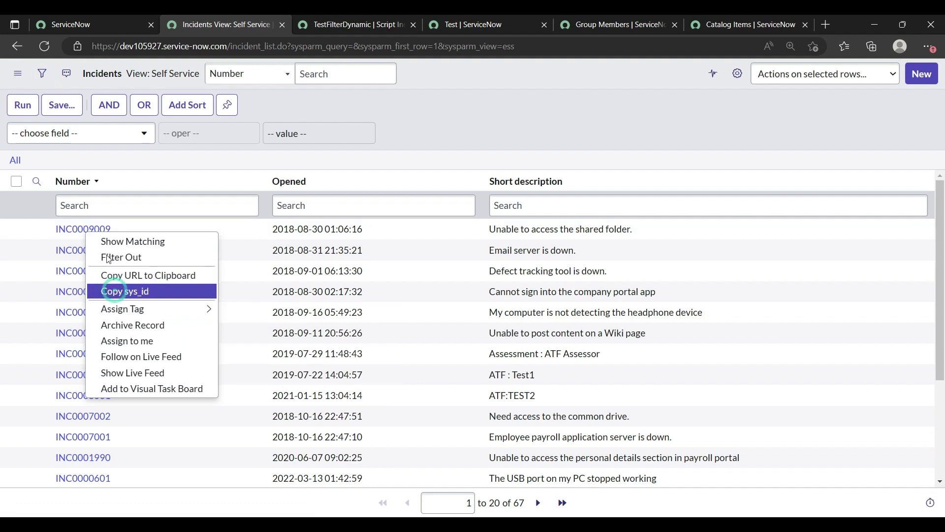
left_click(117, 294)
- Build a filter condition with field Sys ID, operator is one of, and the copied sys_id as its value
left_click(81, 131)
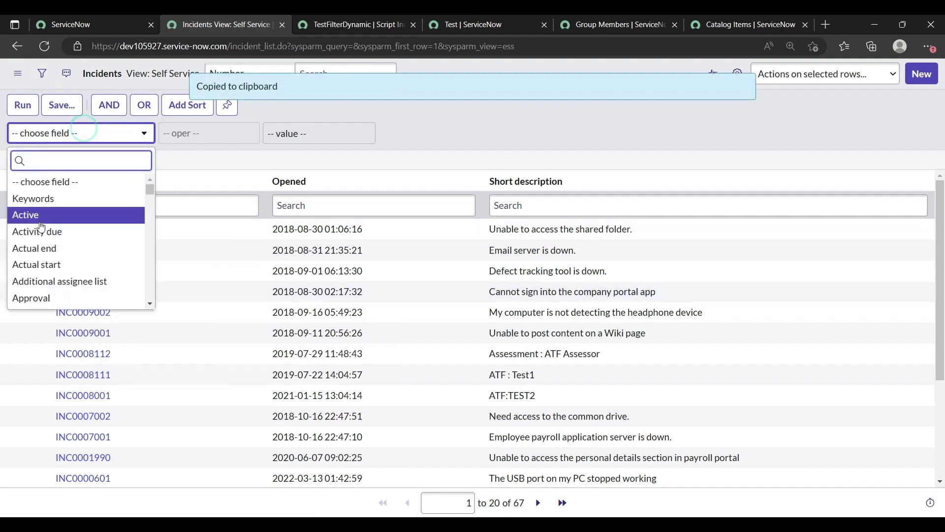
type("sys")
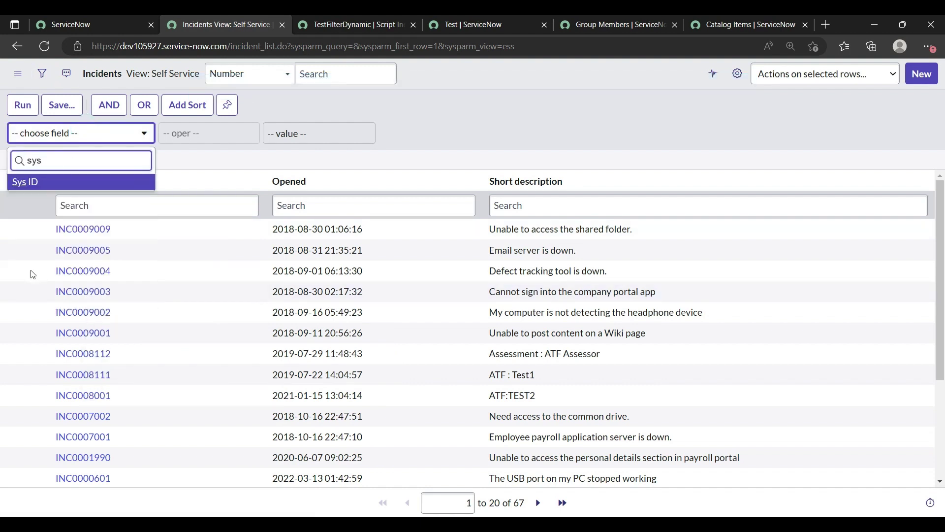
left_click(50, 190)
left_click(196, 133)
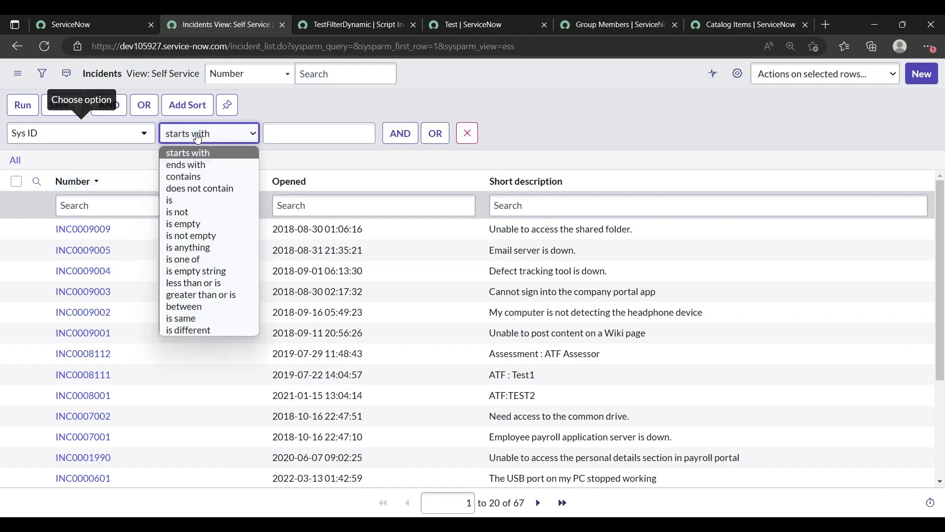
left_click(182, 270)
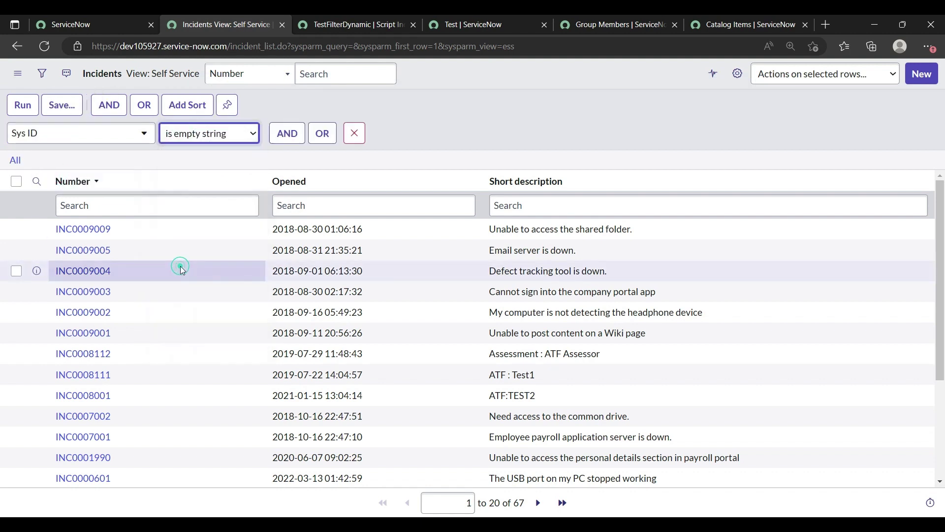
left_click(214, 134)
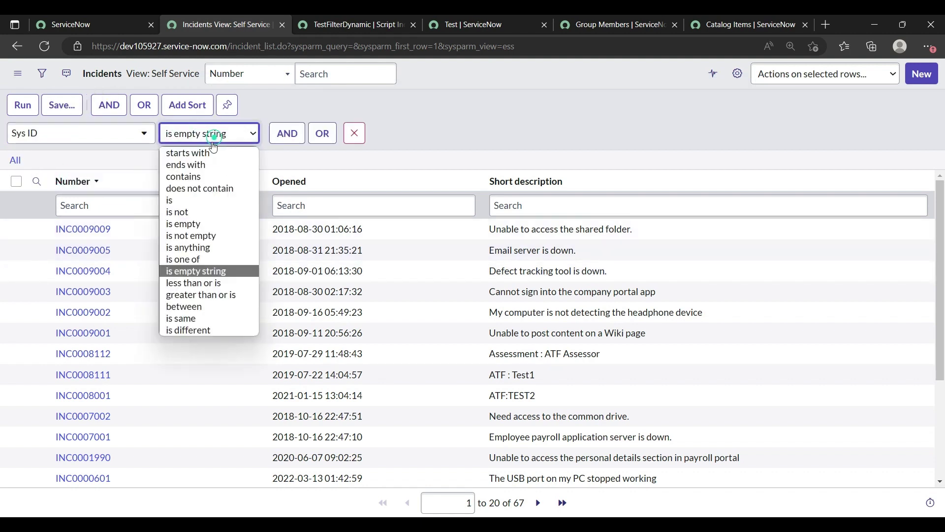
left_click(182, 260)
left_click(288, 135)
key("ctrl+v")
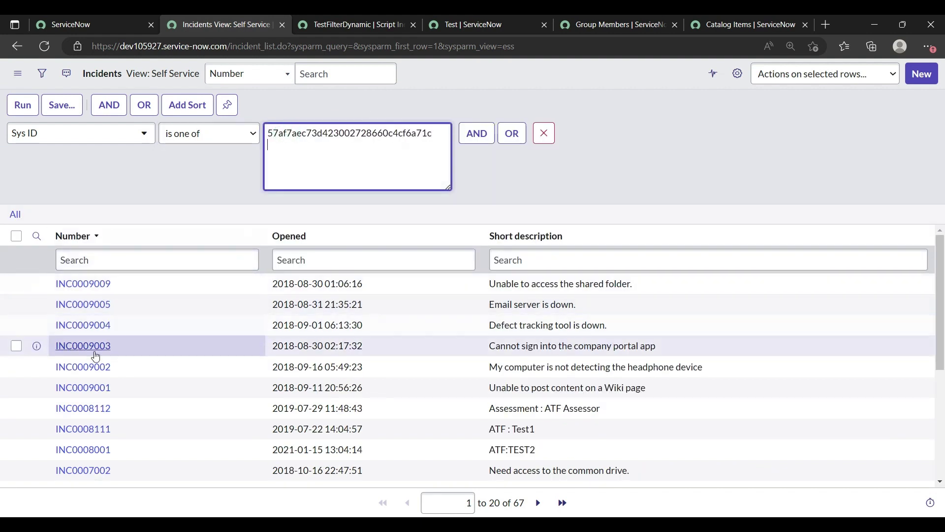
- Add the sys_id of INC0009002 as a second line in the condition's value and run the filter
left_click(86, 370)
right_click(87, 371)
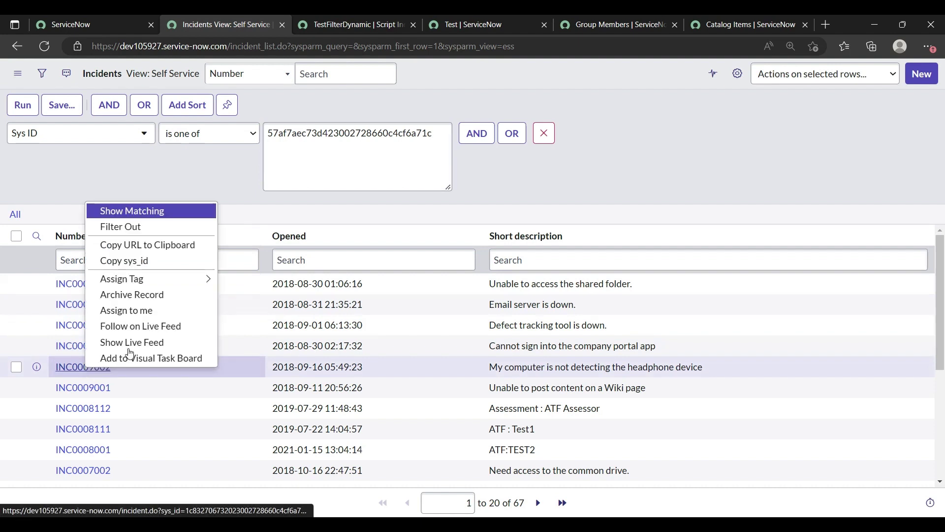
left_click(123, 264)
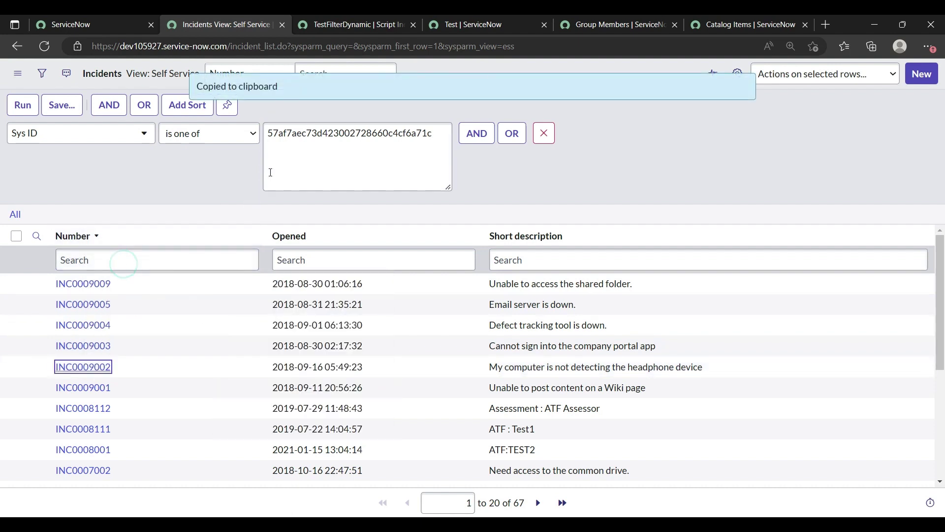
left_click(282, 154)
key("Return")
key("ctrl+v")
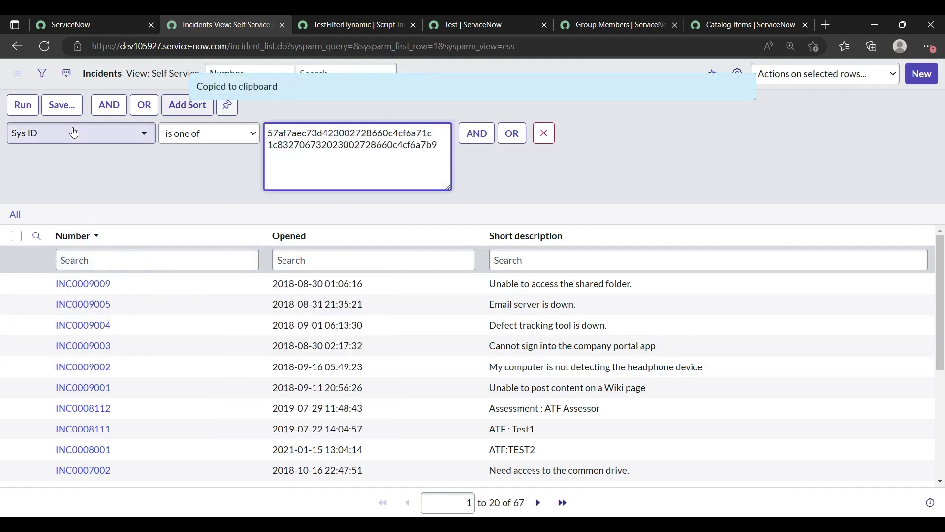
left_click(24, 105)
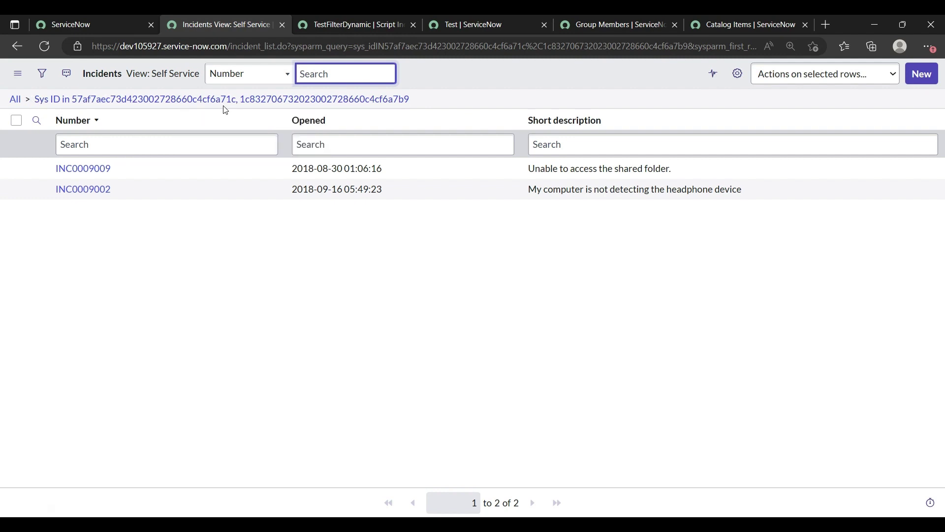
- Review the comma separator and sys_idIN return line in the TestFilterDynamic script include, save the record, and close the incident list
left_click(379, 22)
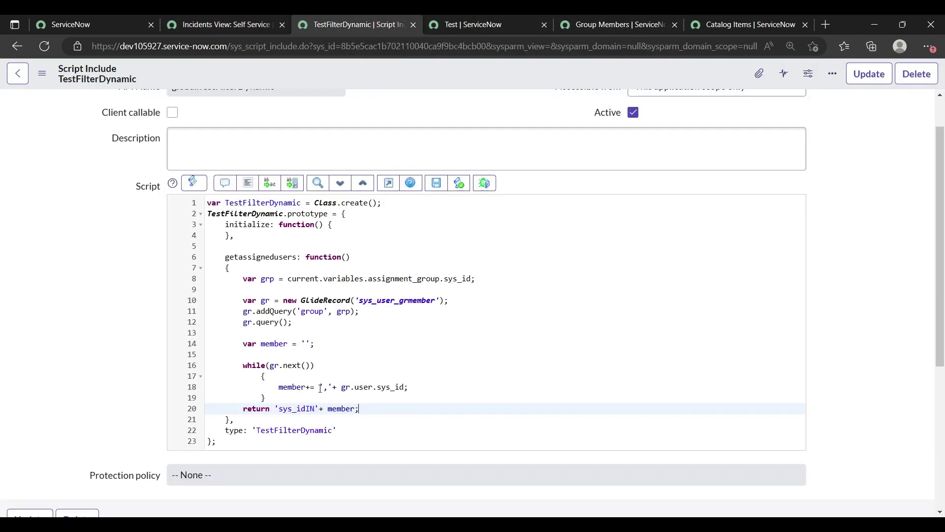
left_click_drag(319, 388, 330, 391)
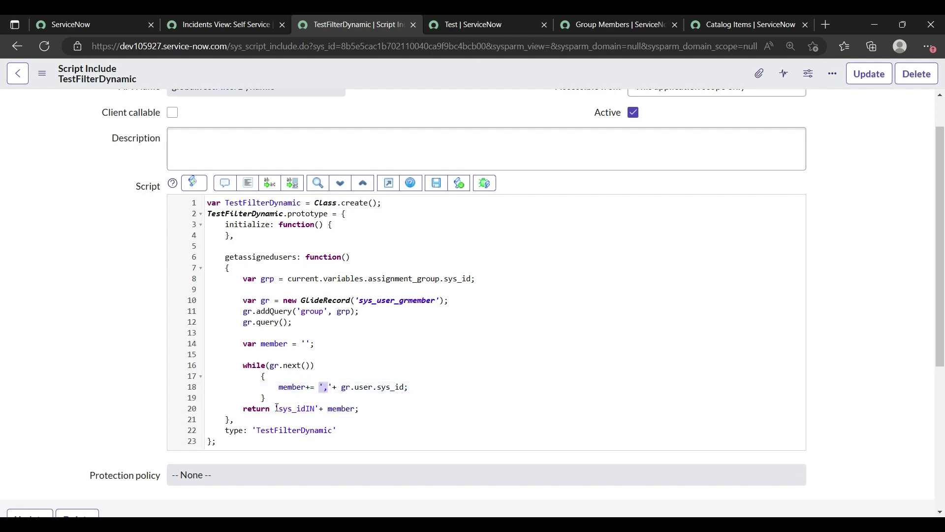
left_click_drag(275, 409, 359, 409)
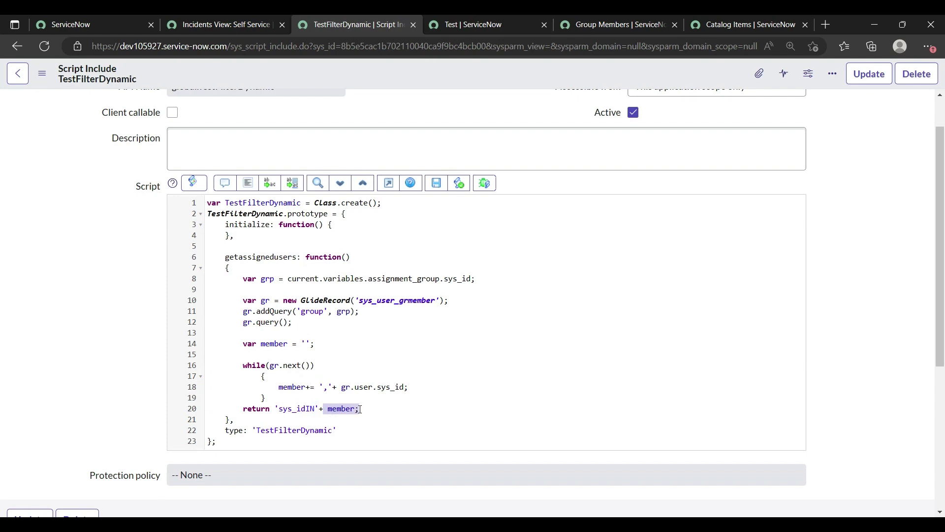
left_click(360, 409)
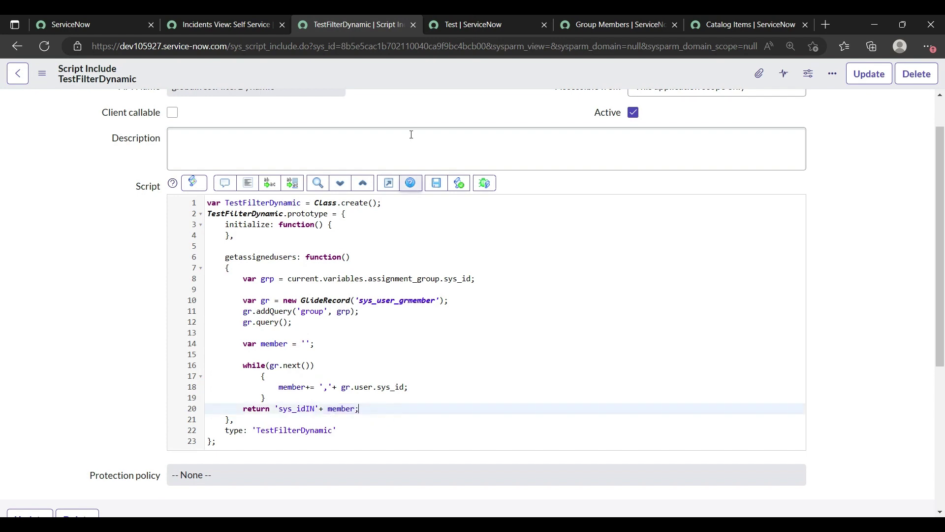
right_click(409, 67)
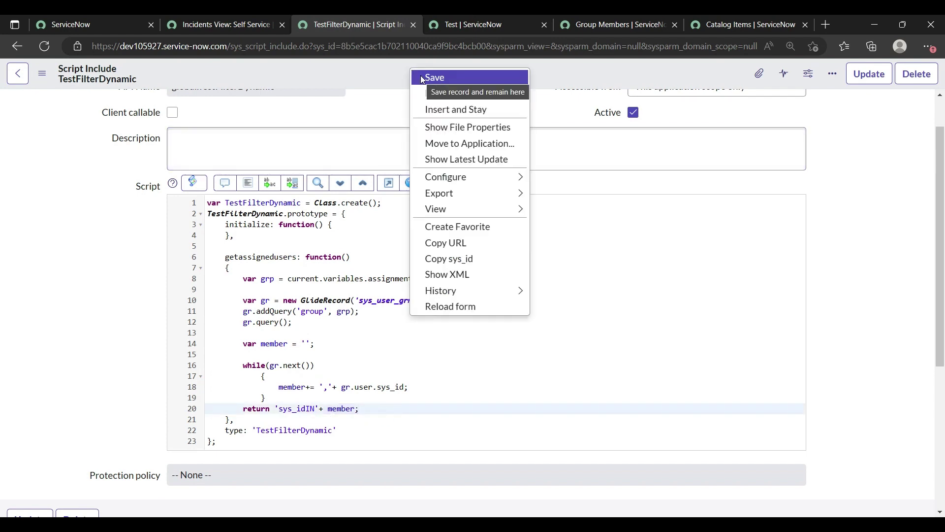
left_click(422, 78)
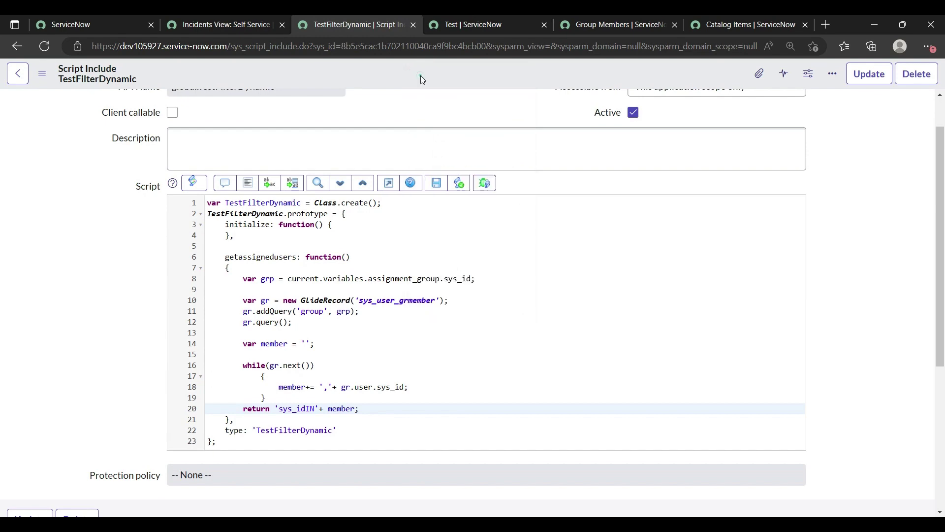
left_click(284, 25)
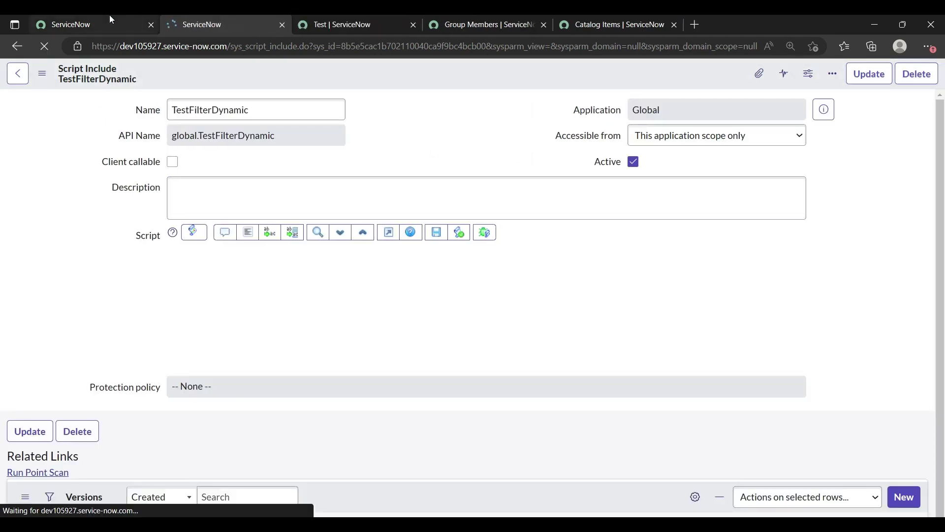
- Open the Test catalog item record from the Catalog Items list in its own tab beside the script include, closing the list
mouse_move(452, 15)
left_click(325, 22)
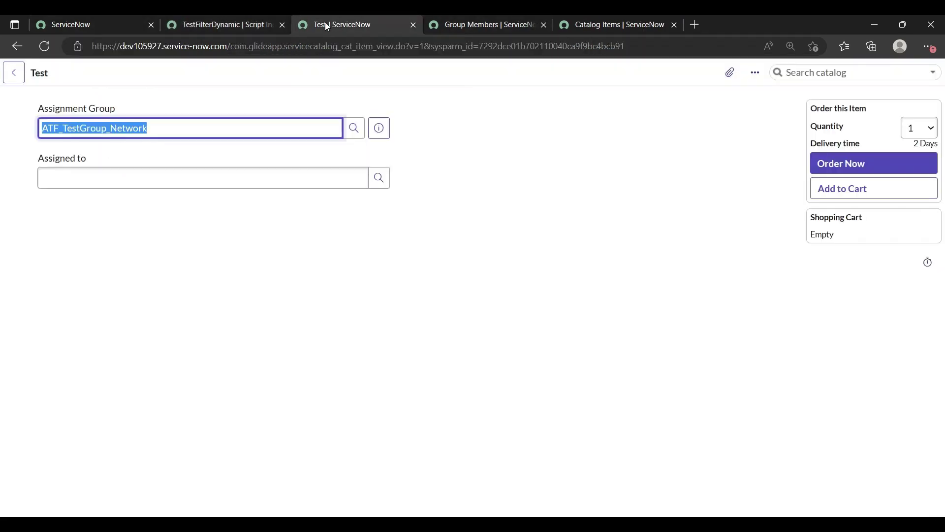
left_click(243, 16)
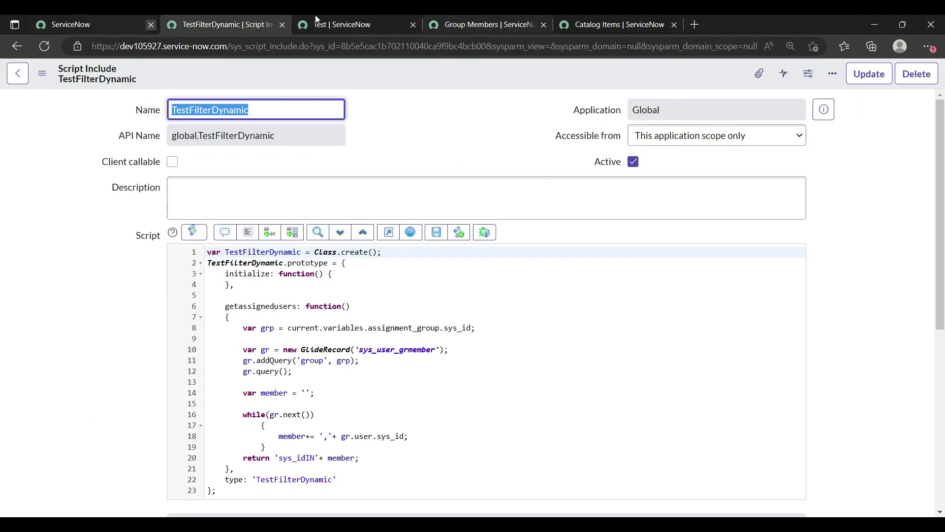
left_click(631, 22)
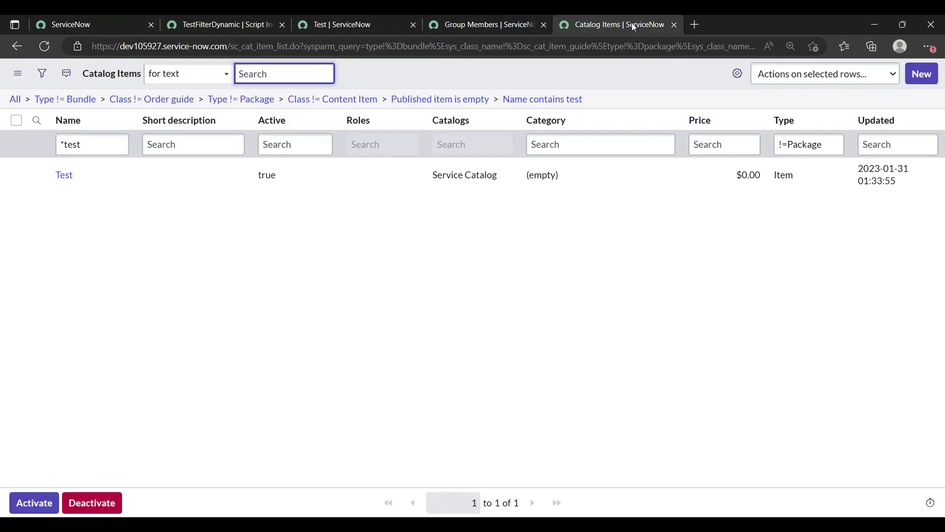
middle_click(64, 175)
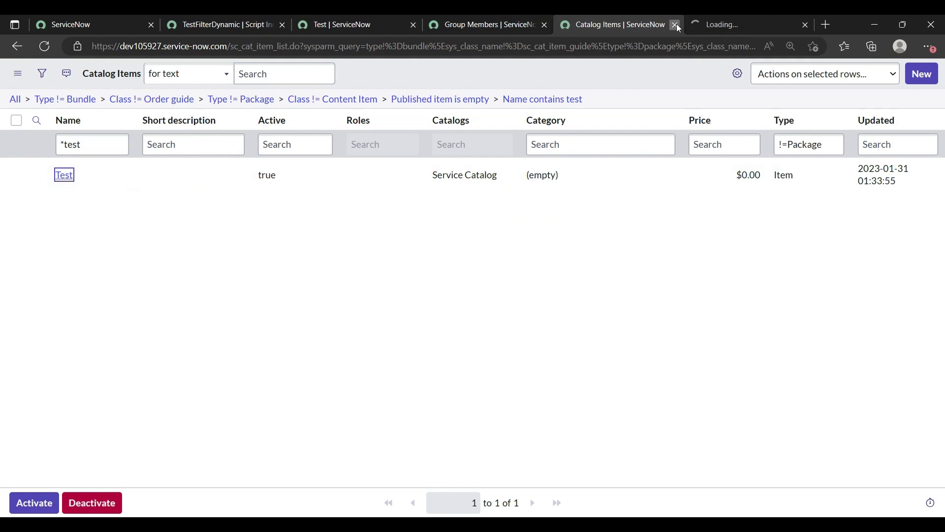
left_click(674, 25)
left_click_drag(624, 19, 374, 36)
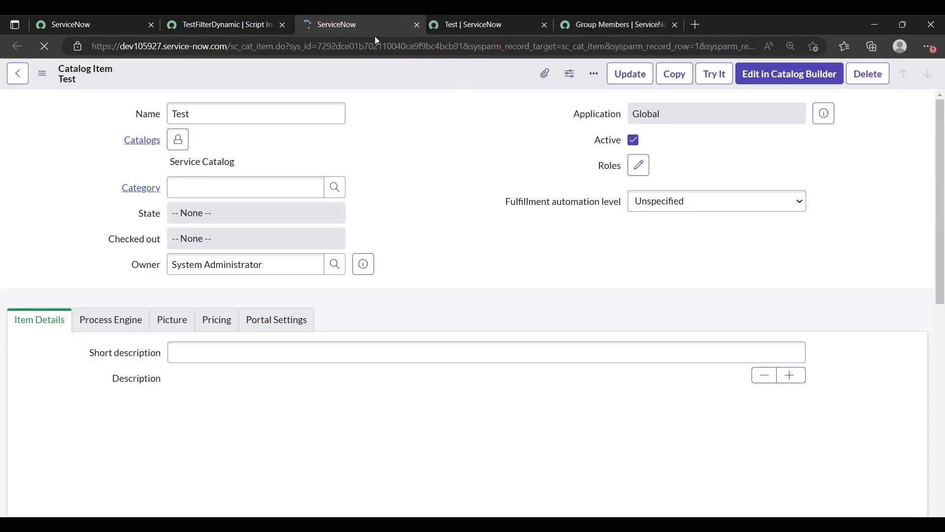
- Open the Assigned to variable from the Test catalog item's Variables list in a new tab
scroll(328, 301, "down", 1)
scroll(327, 301, "down", 5)
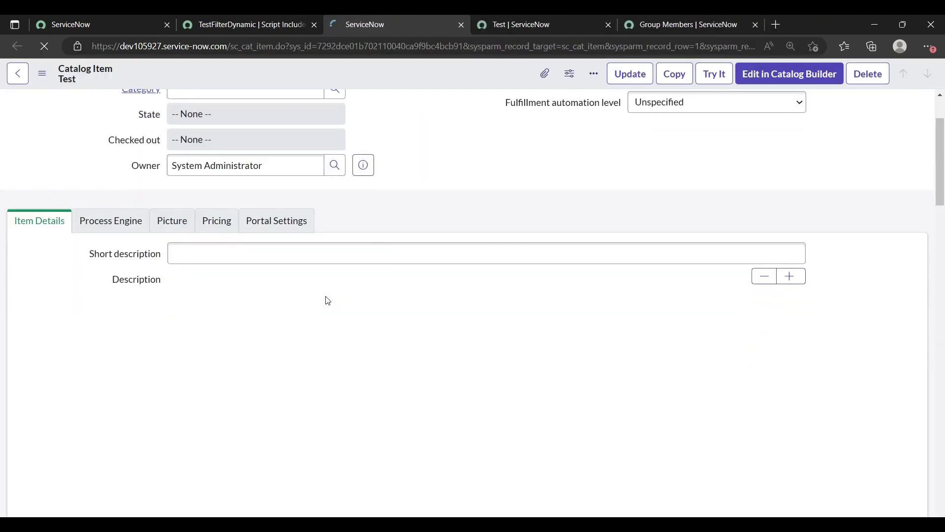
scroll(328, 301, "down", 15)
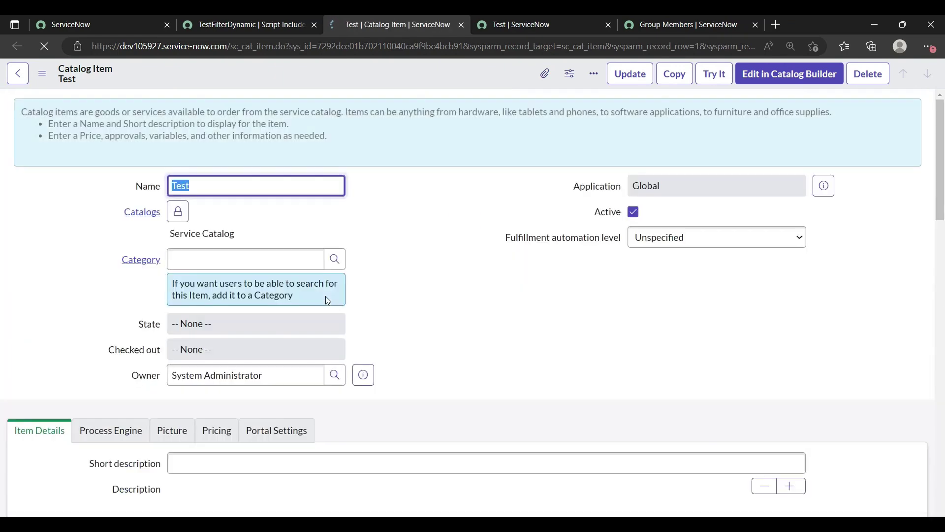
scroll(327, 298, "down", 15)
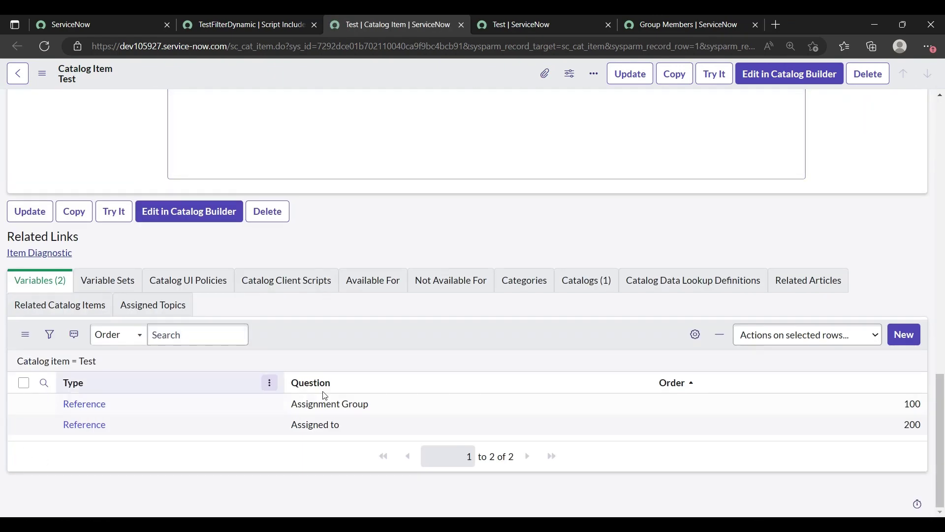
left_click(304, 402)
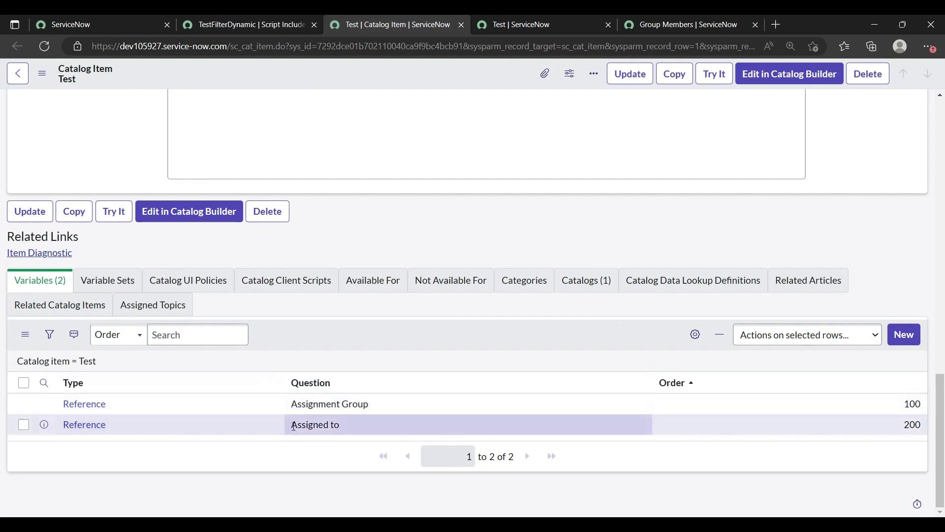
middle_click(92, 424)
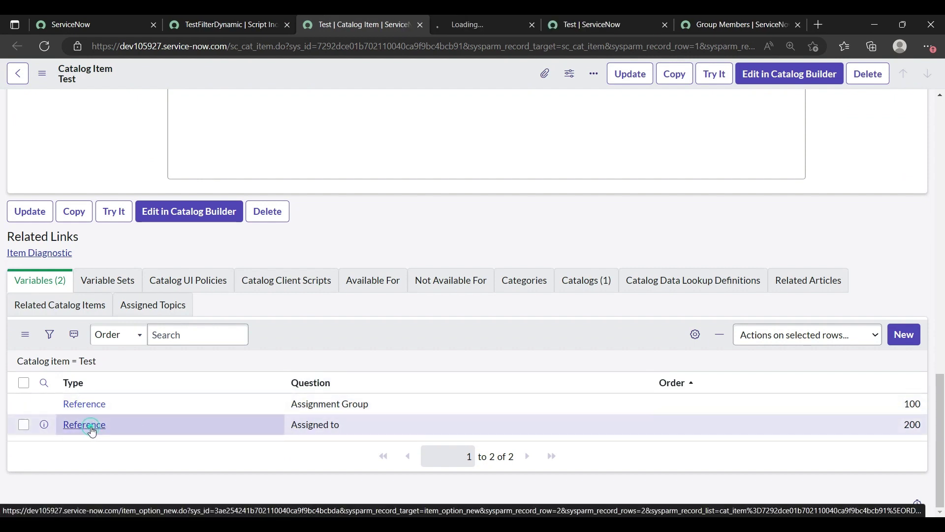
left_click(469, 16)
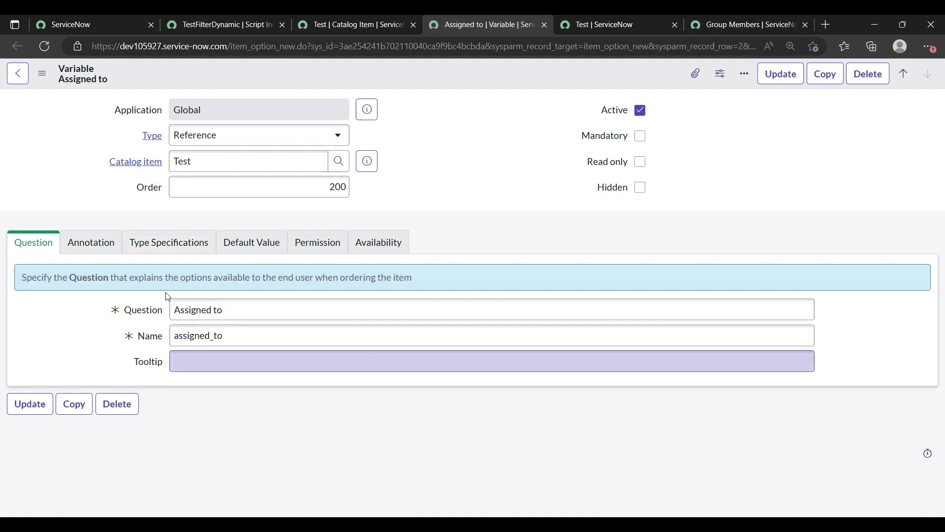
- Set the Assigned to variable's Use reference qualifier to Dynamic and look up the available dynamic filter options
left_click(162, 248)
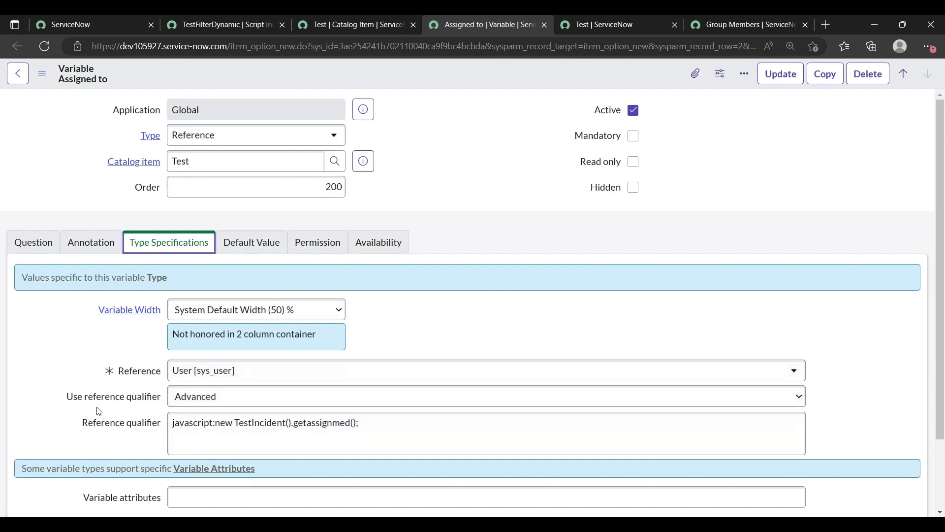
left_click(181, 401)
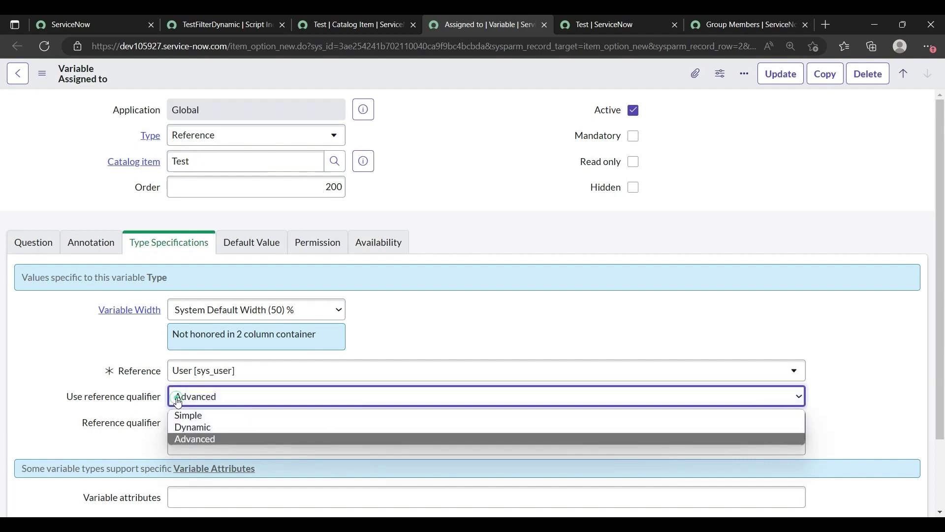
left_click(200, 427)
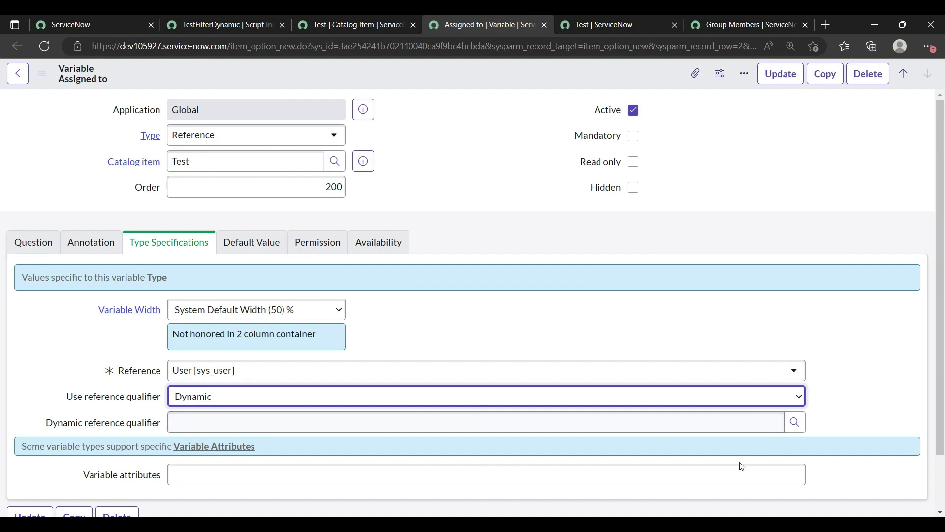
left_click(794, 431)
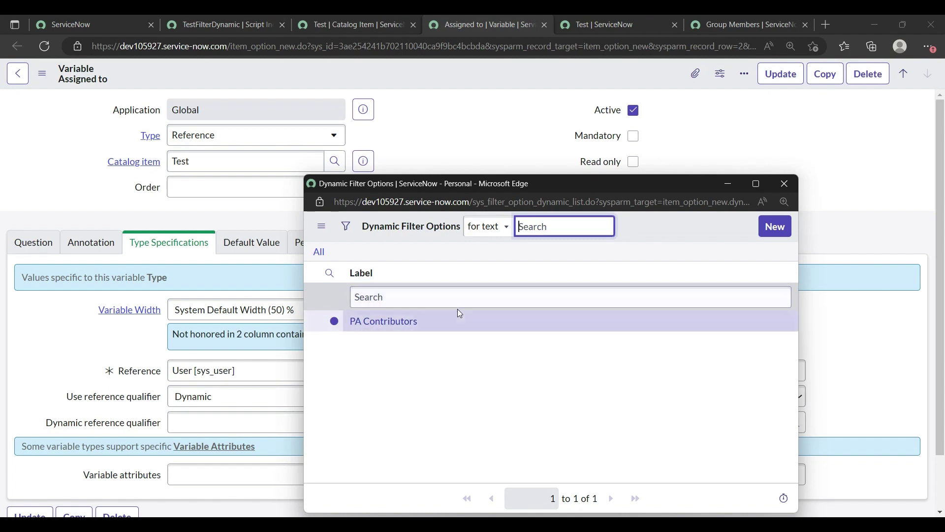
left_click_drag(344, 322, 438, 356)
left_click(256, 15)
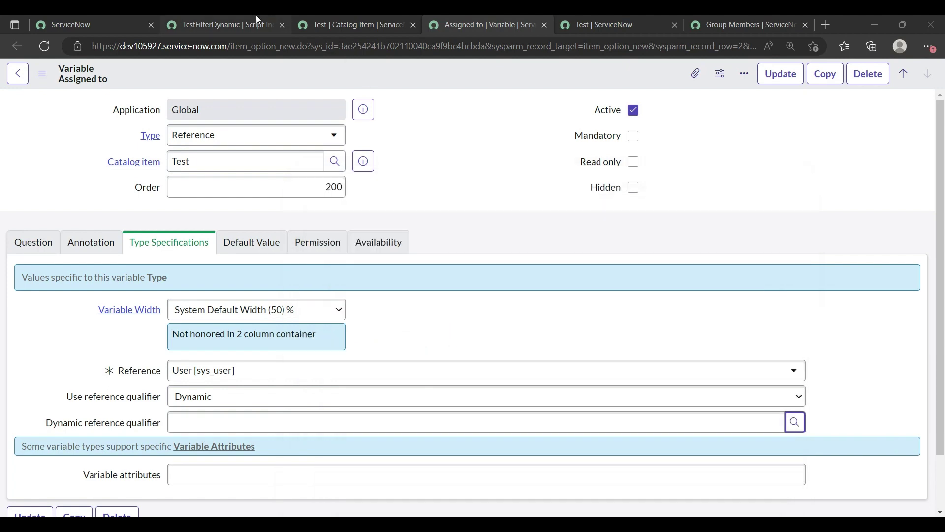
left_click(252, 19)
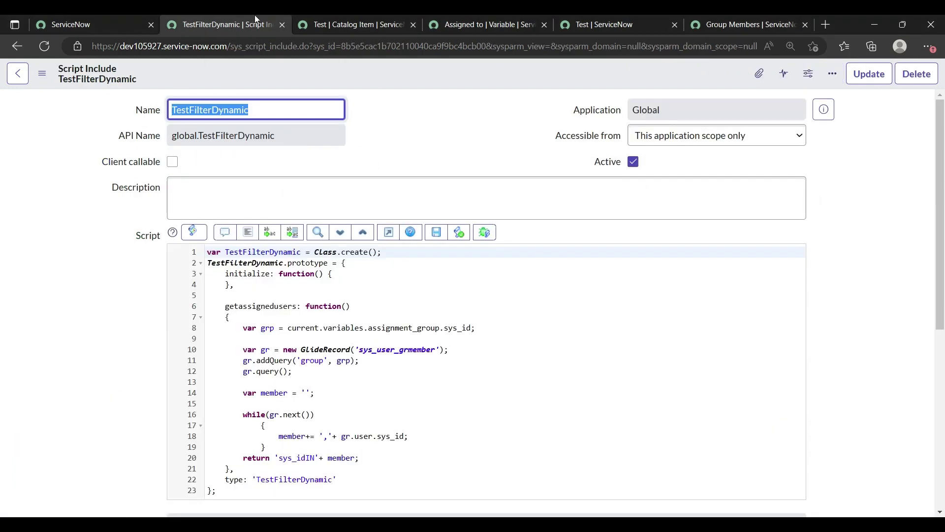
left_click(318, 19)
left_click(253, 18)
left_click(578, 24)
left_click(472, 25)
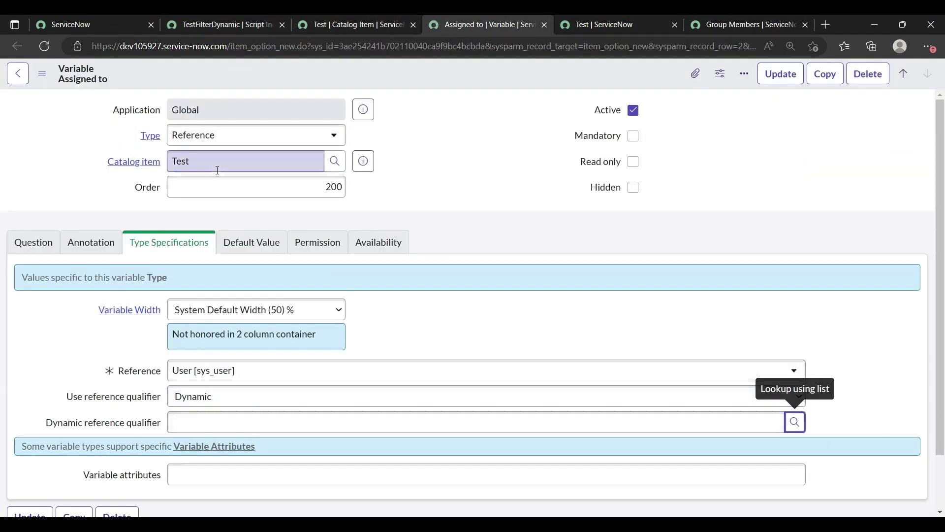
- Filter the application navigator for "dynamic" and open the Dynamic Filter Options list in its own tab
left_click(110, 26)
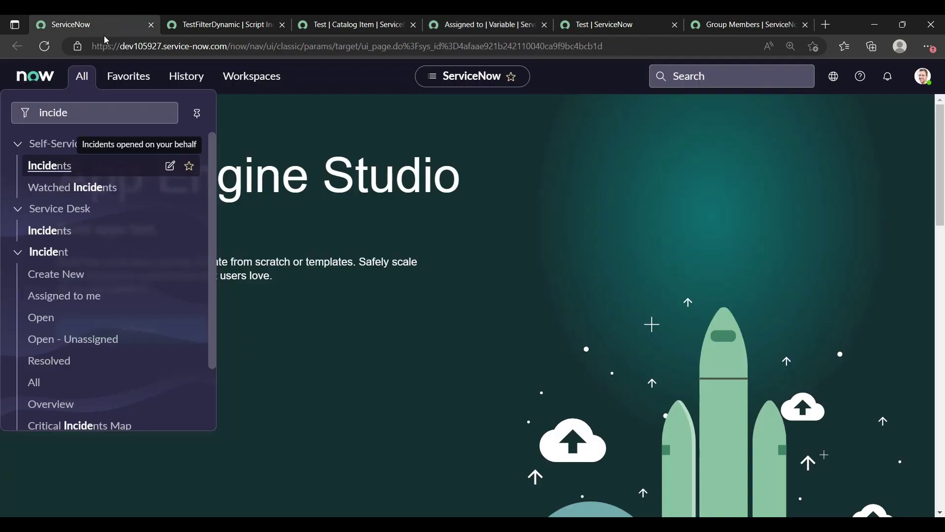
left_click(70, 118)
type("dynmia")
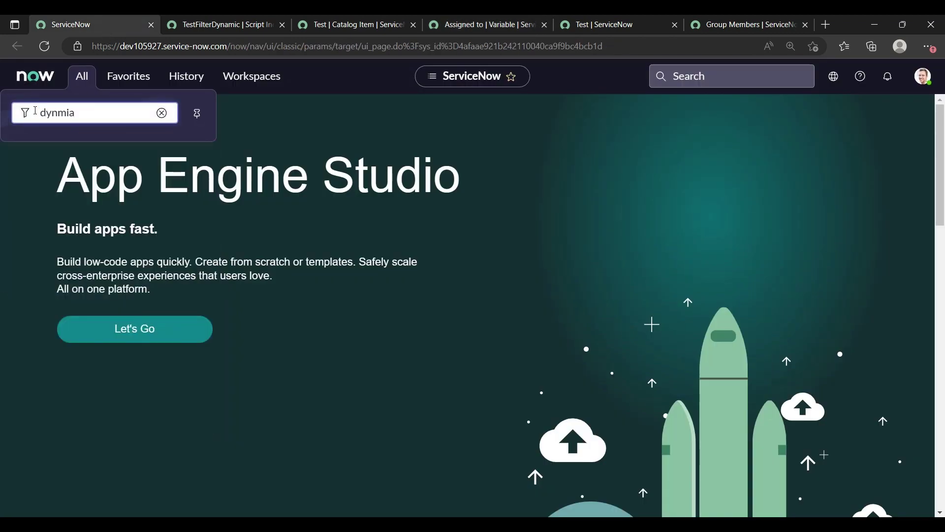
key("BackSpace")
key("BackSpace")
key("BackSpace")
type("ami")
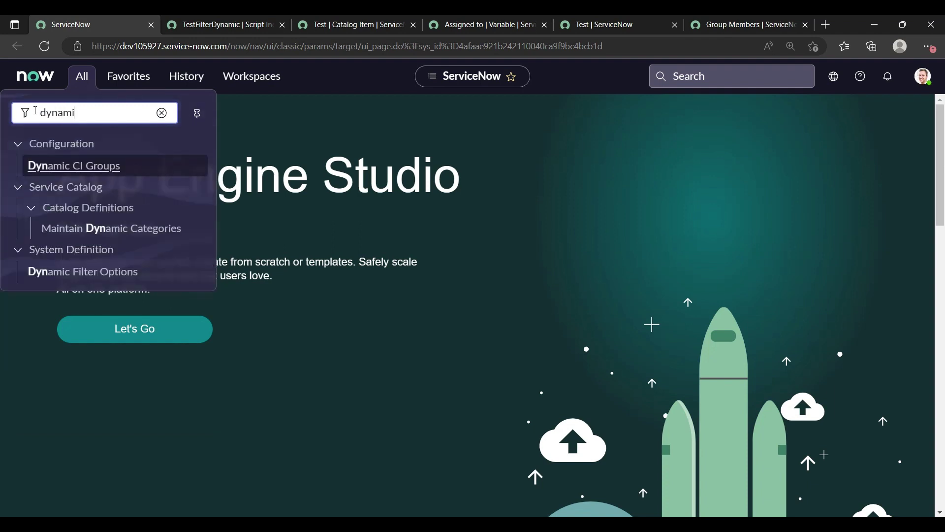
type("c")
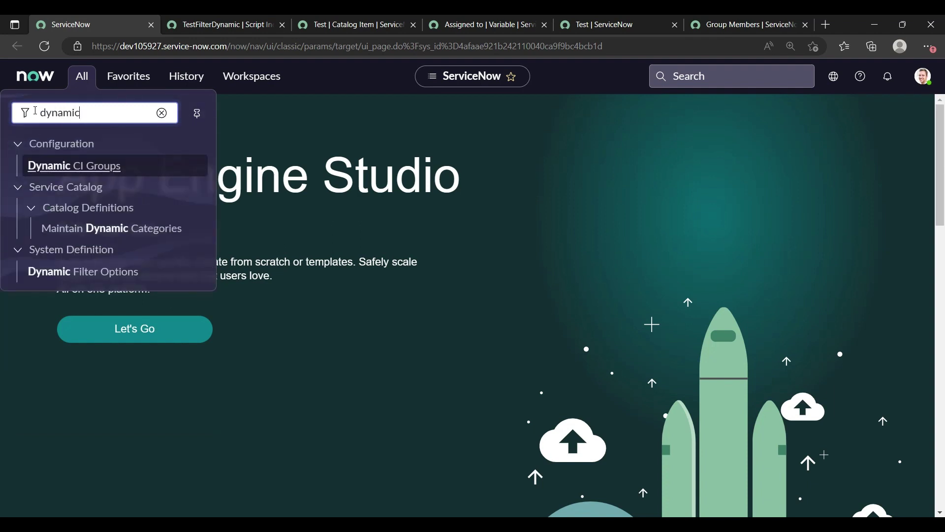
middle_click(45, 272)
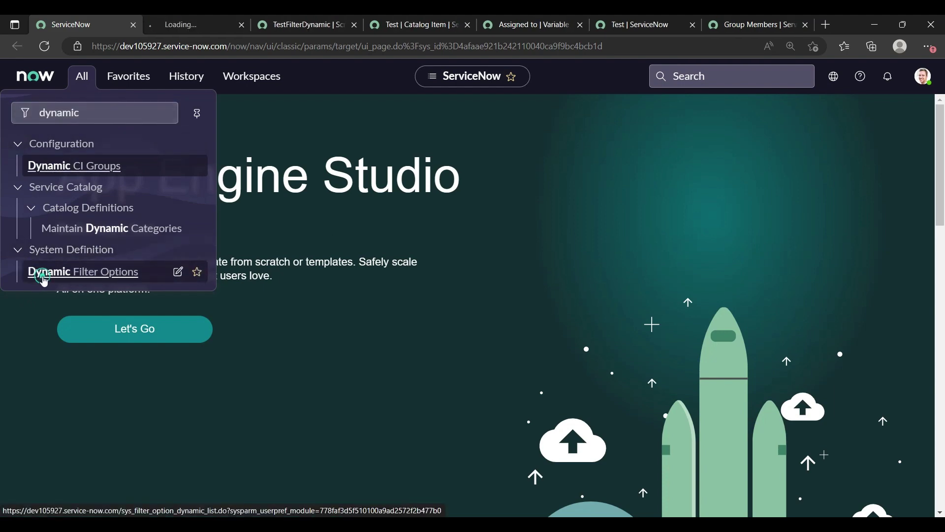
left_click(168, 20)
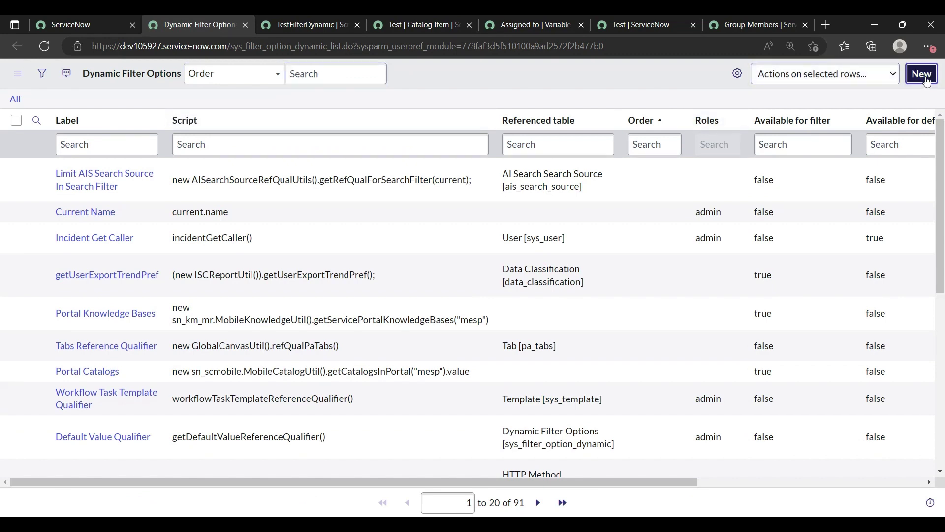
- Create a new dynamic filter option labelled TestFilter and make it available for ref qual
left_click(926, 79)
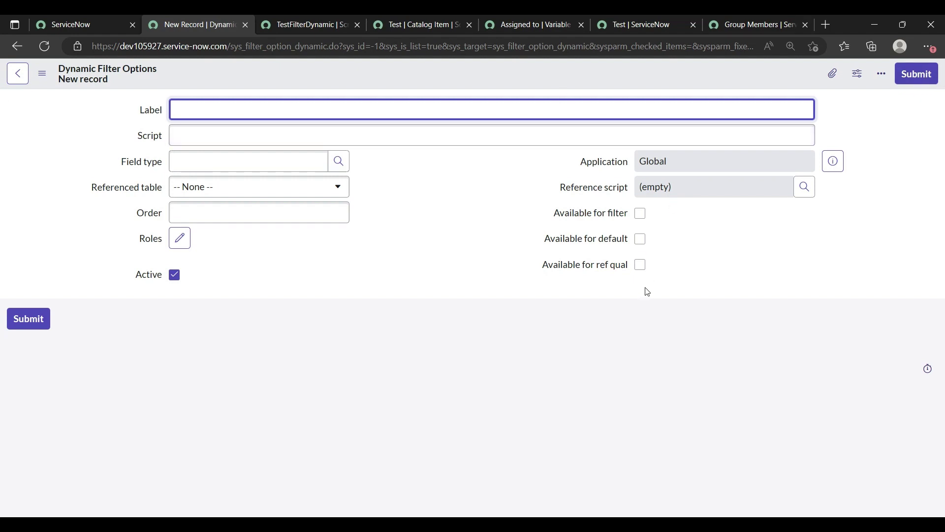
left_click(641, 265)
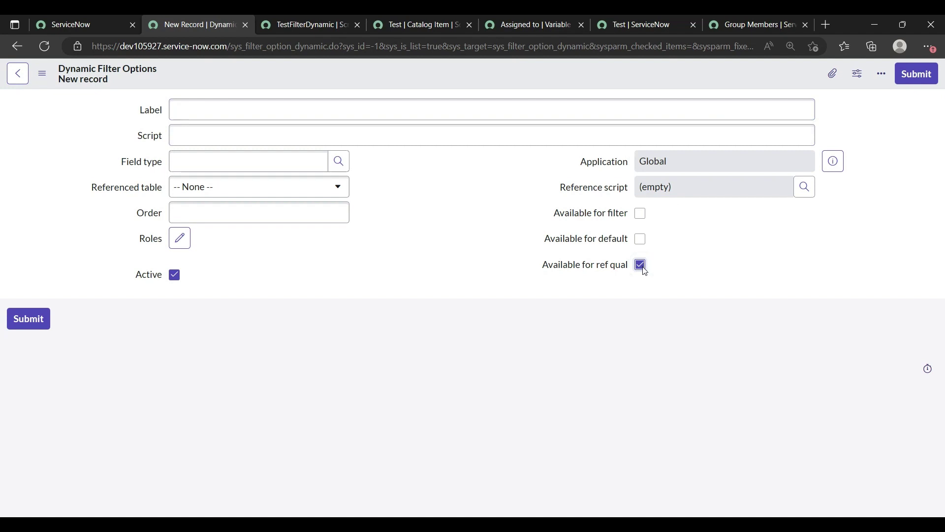
left_click(178, 108)
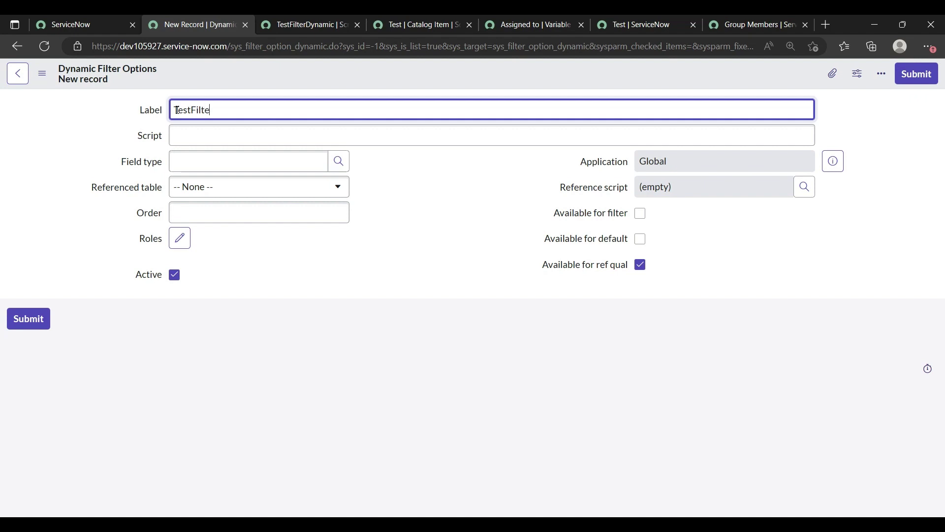
- Set the filter option's script to "new TestFilterDynamic().getassignedusers();", copying the class and function names from the script include
left_click(201, 130)
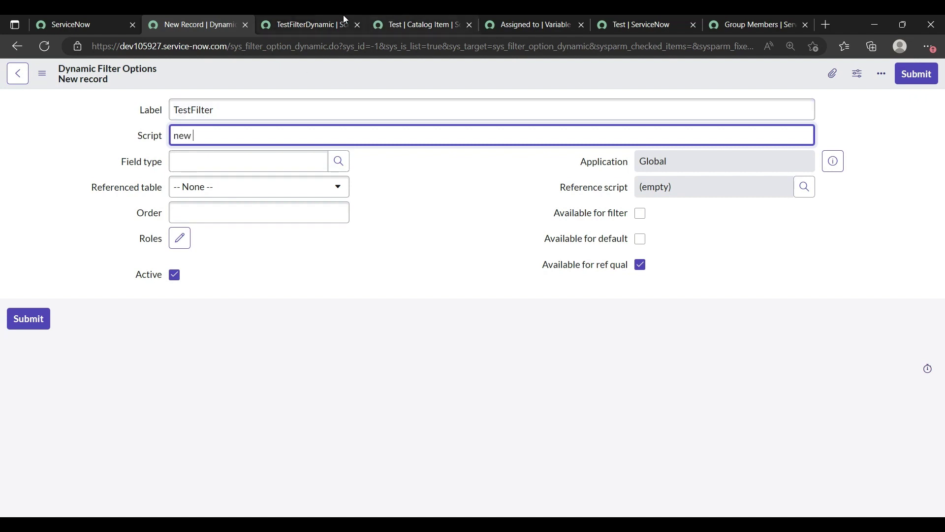
left_click(323, 21)
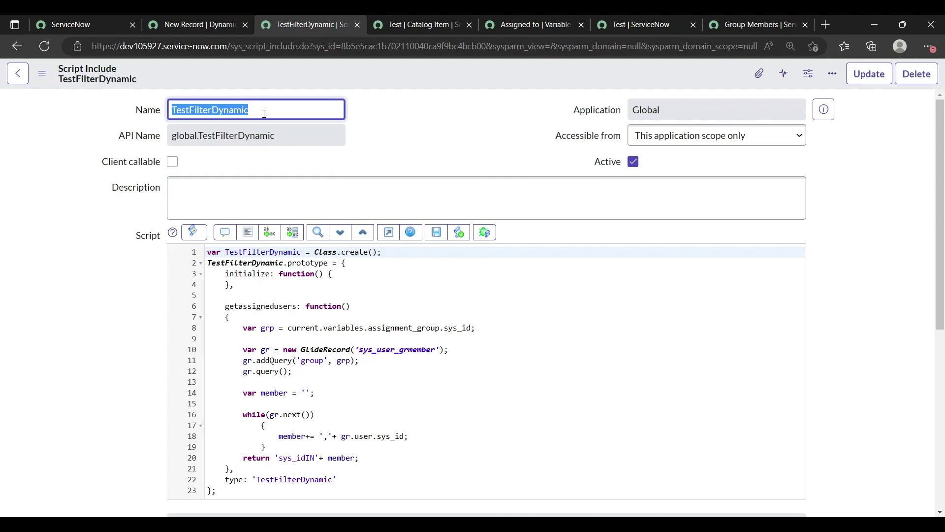
left_click(196, 22)
type("TestFilterDynamic")
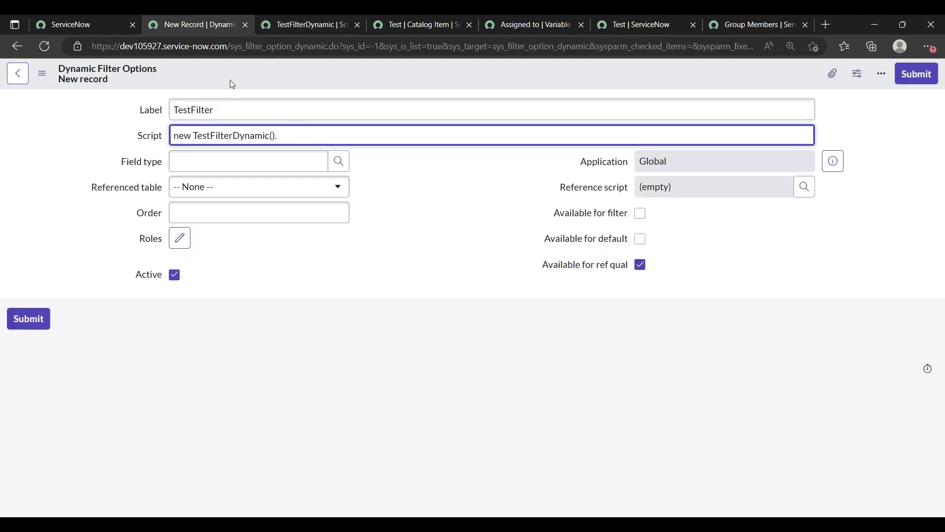
left_click(294, 24)
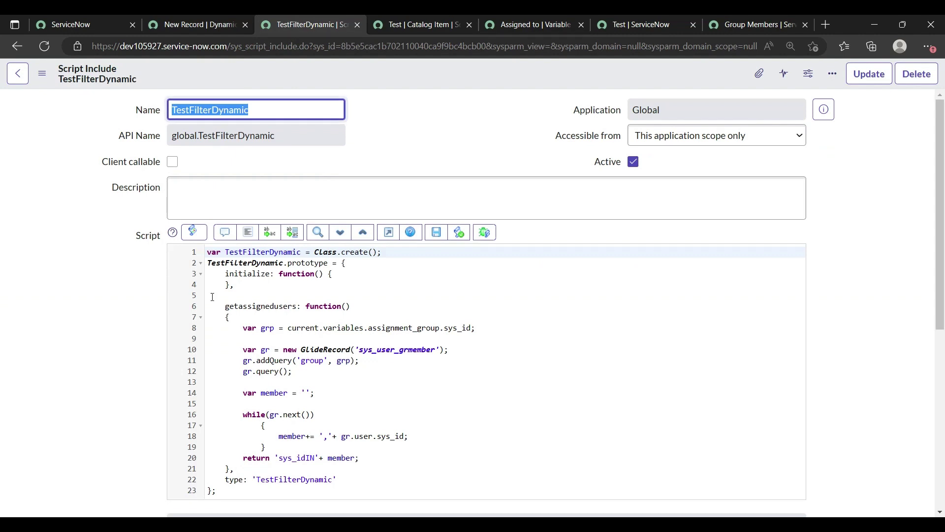
left_click_drag(225, 305, 302, 306)
key("ctrl+c")
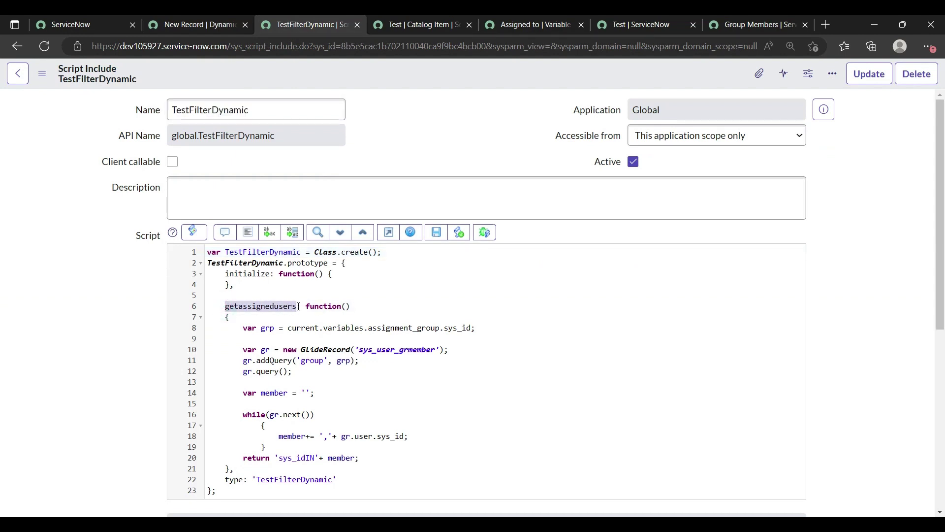
left_click(231, 15)
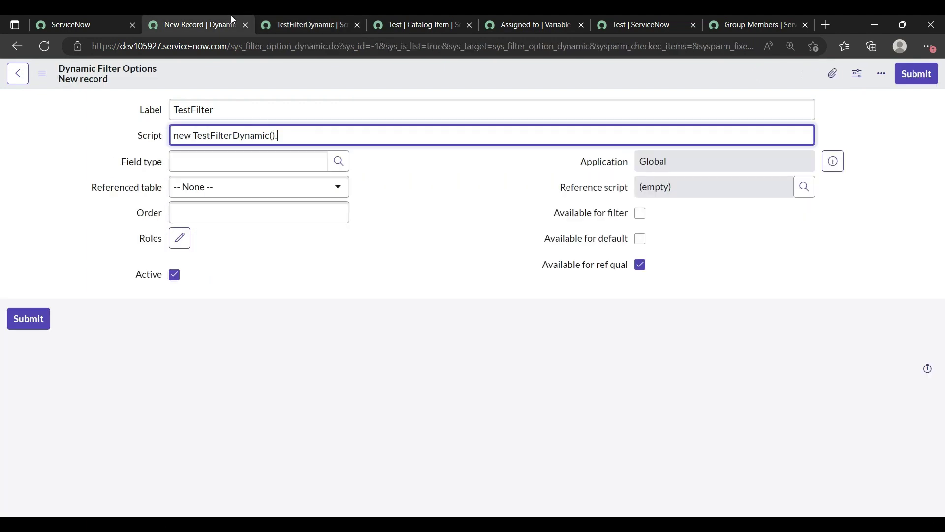
key("ctrl+v")
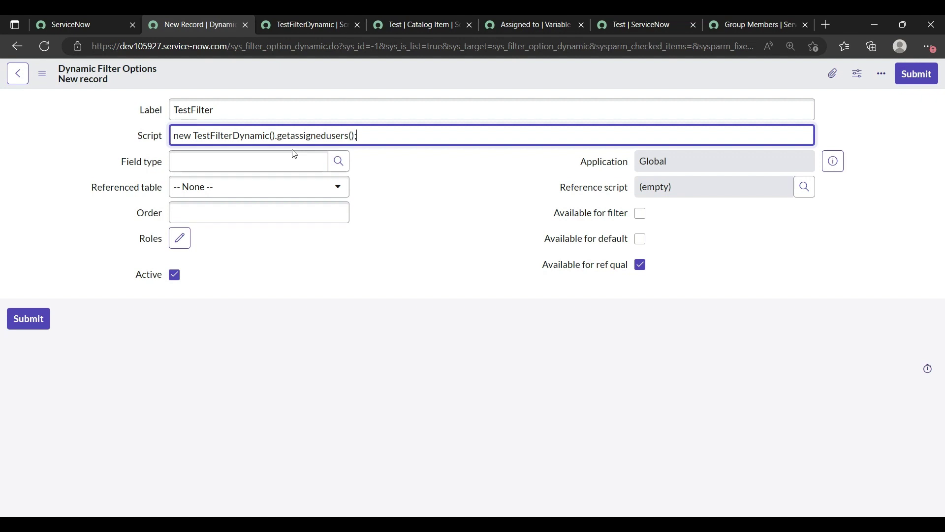
- Look up field classes containing "ref" and set the filter option's field type to Reference
left_click(338, 163)
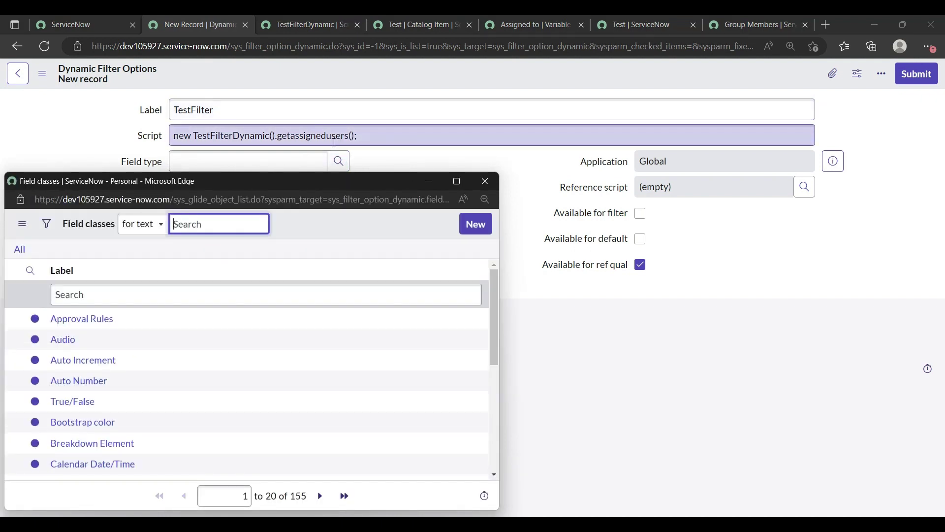
left_click(96, 298)
type("r")
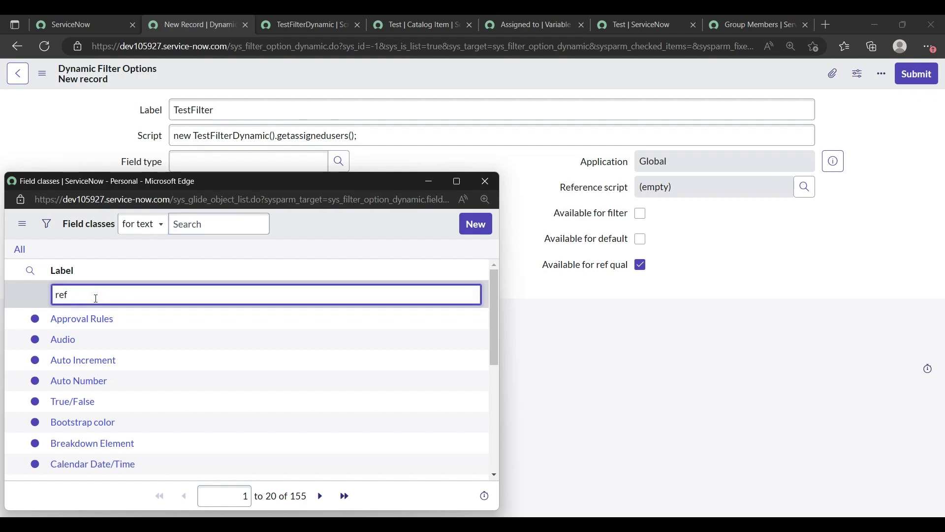
type("ef")
key("Home")
type("*")
key("Return")
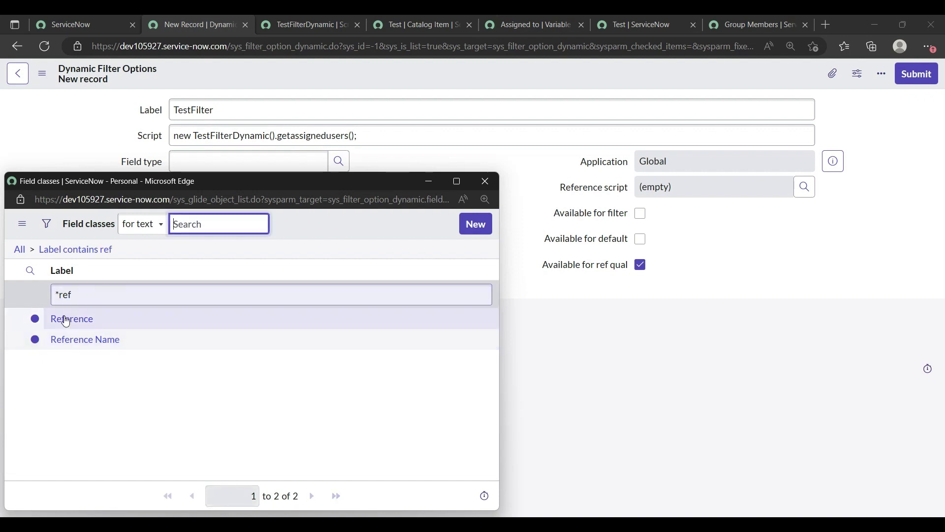
left_click(66, 320)
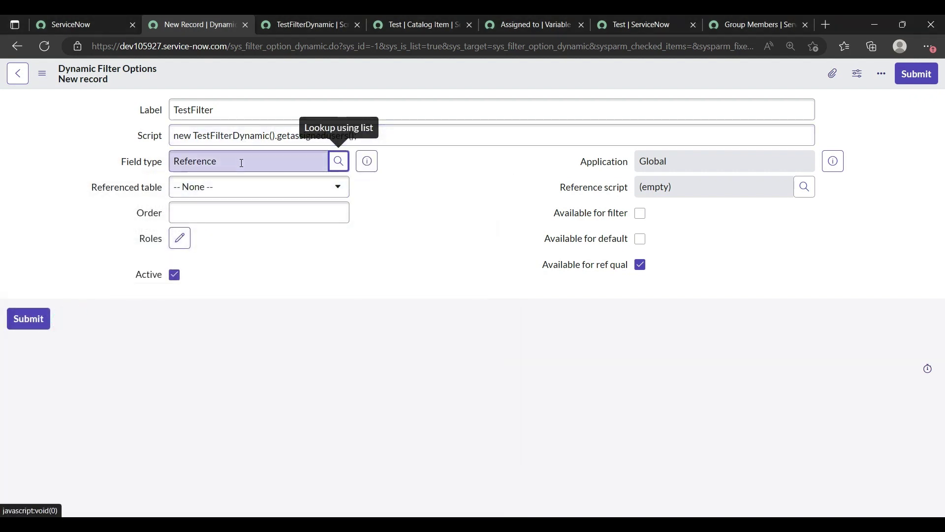
- Set the filter option's referenced table to User [sys_user] and save the record, staying on its form
left_click(289, 196)
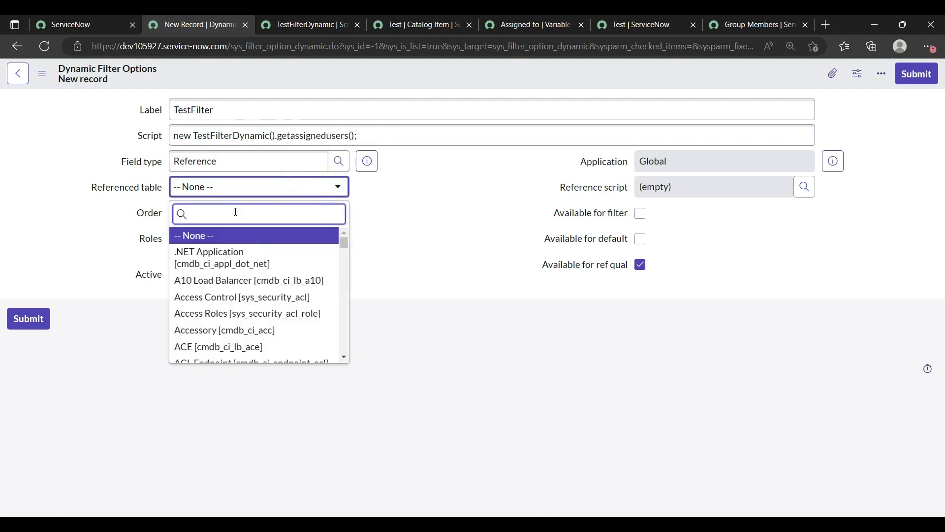
type("sys")
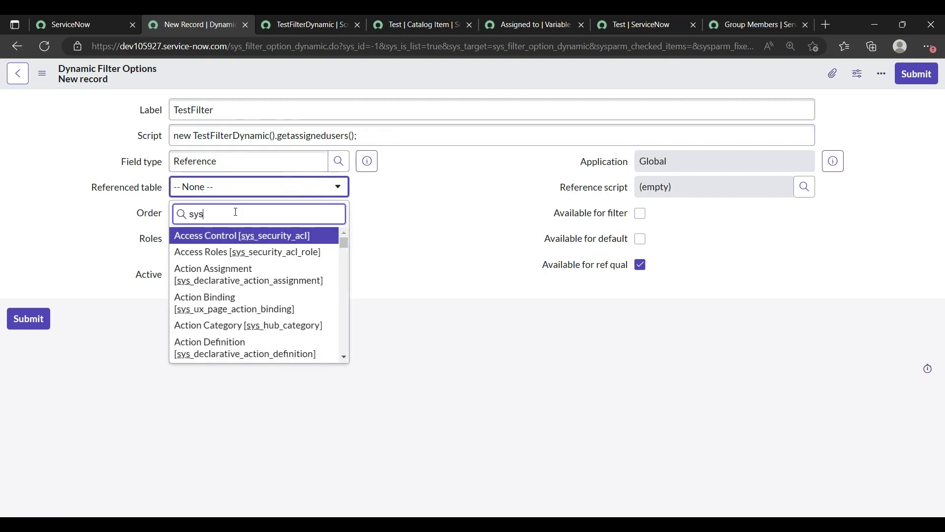
type("_user")
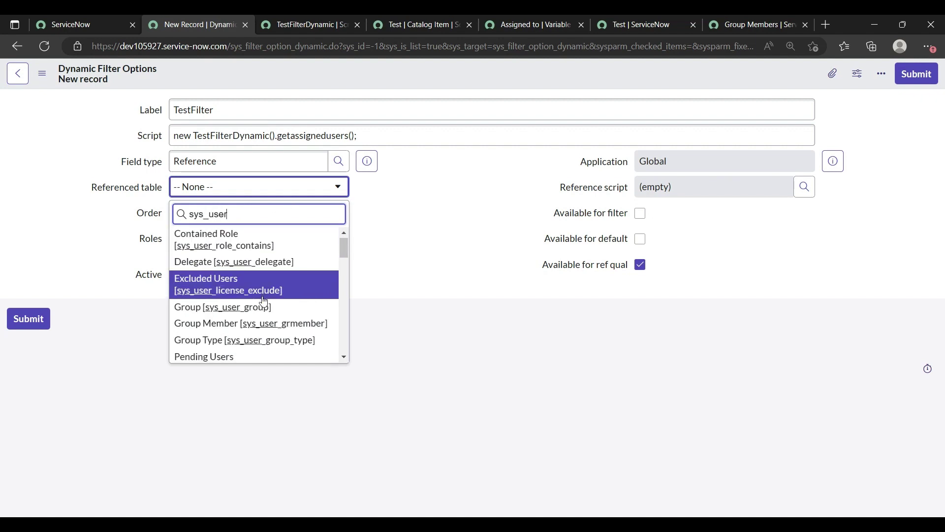
scroll(264, 300, "down", 4)
scroll(263, 301, "down", 6)
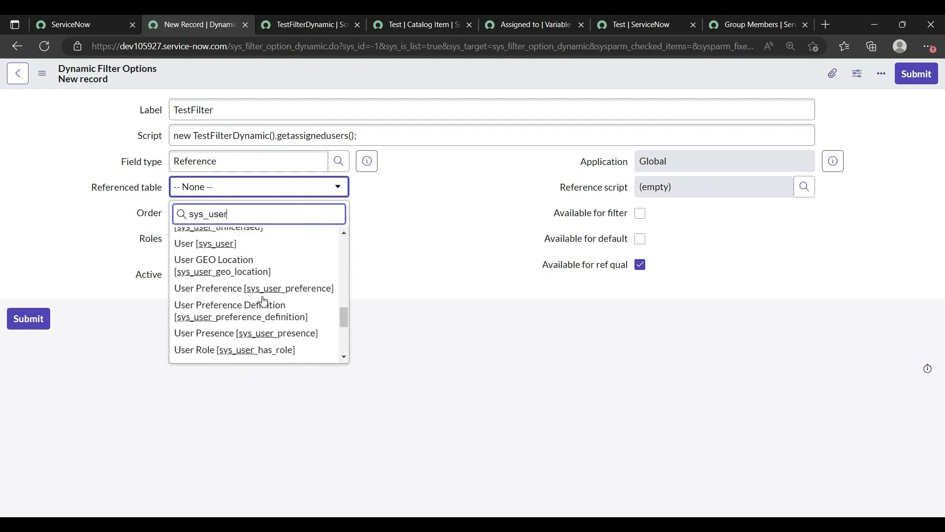
scroll(264, 301, "down", 6)
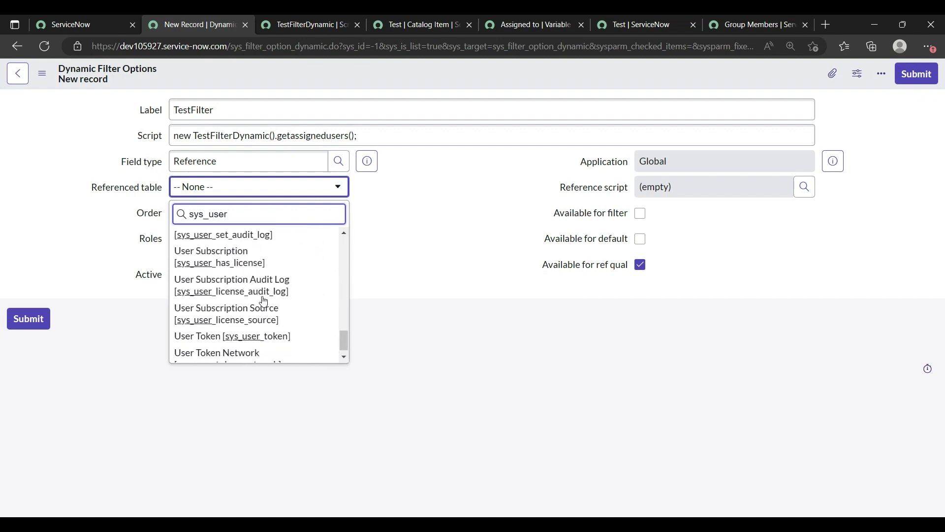
scroll(263, 300, "up", 2)
scroll(263, 300, "up", 3)
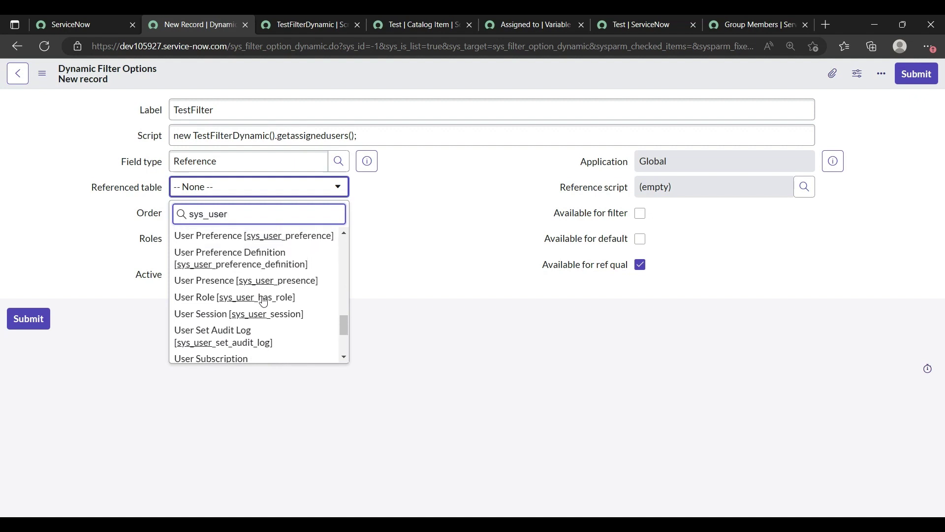
scroll(261, 300, "up", 1)
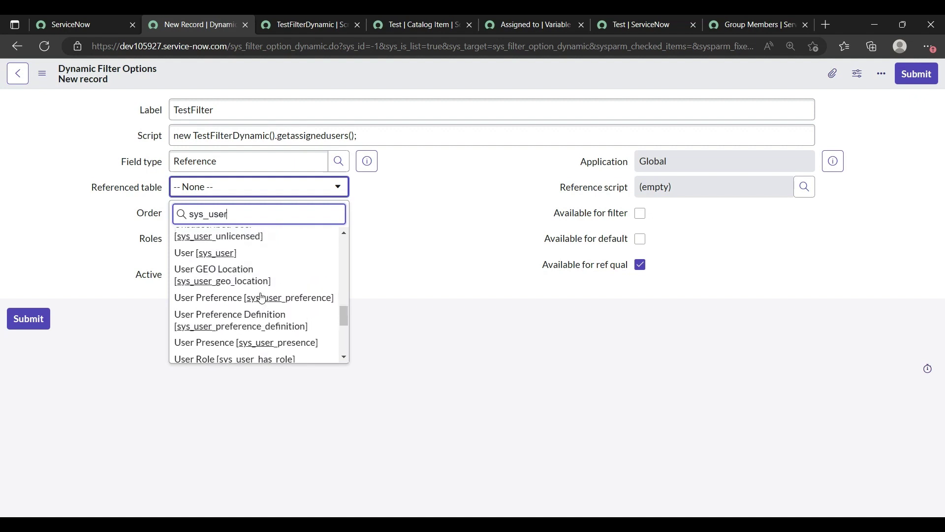
left_click(221, 252)
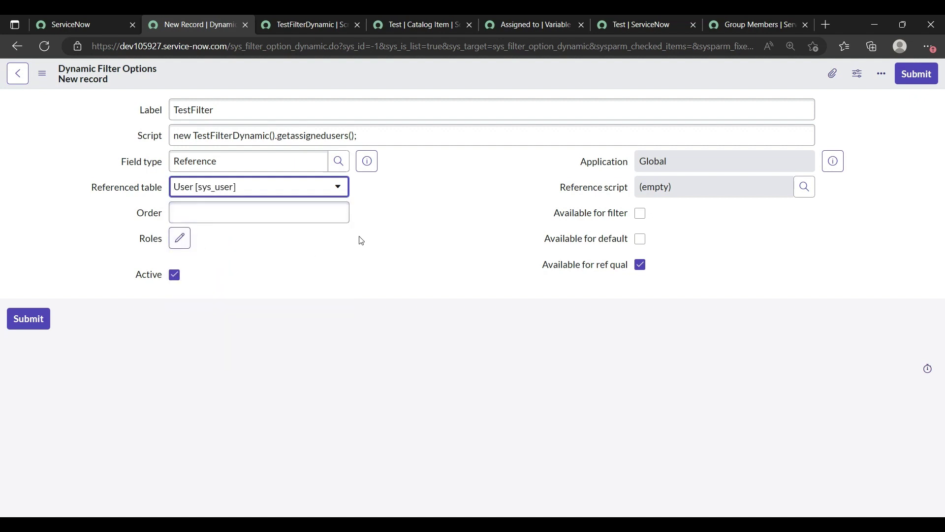
right_click(471, 72)
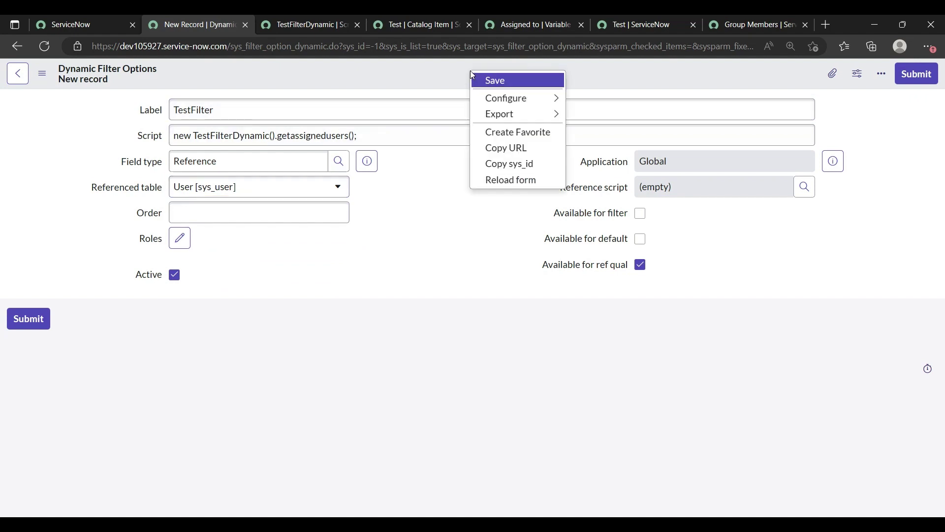
left_click(495, 81)
- Set the Assigned to variable's dynamic reference qualifier to TestFilter and save the record, staying on its form
left_click(329, 26)
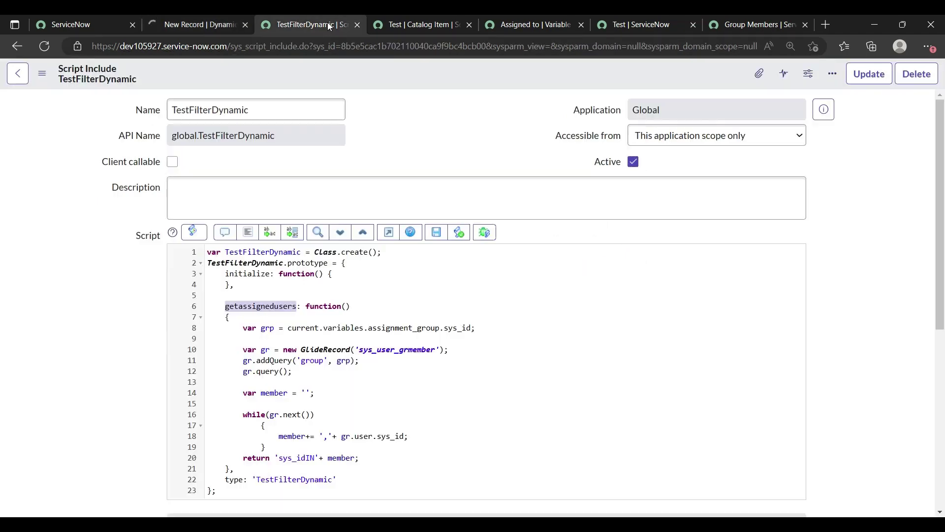
left_click(443, 25)
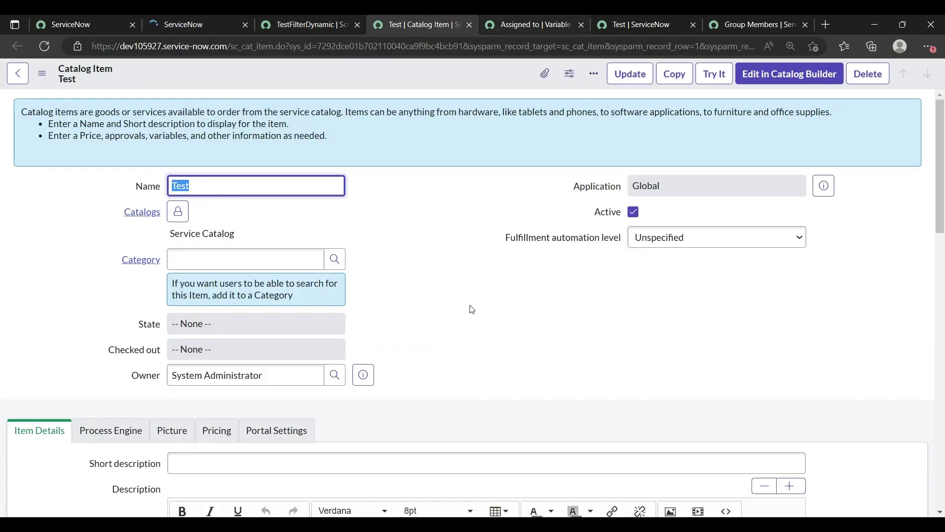
scroll(475, 330, "down", 1)
left_click(640, 17)
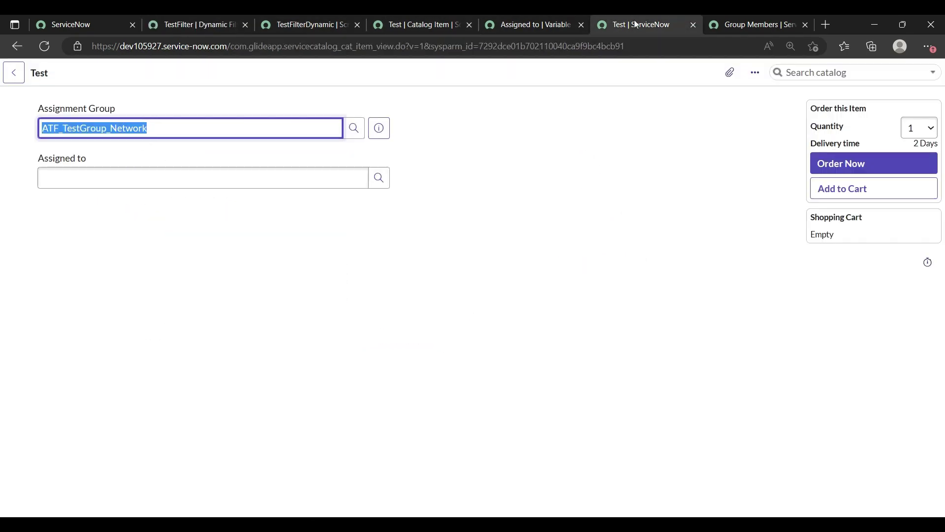
left_click(514, 17)
scroll(320, 412, "down", 2)
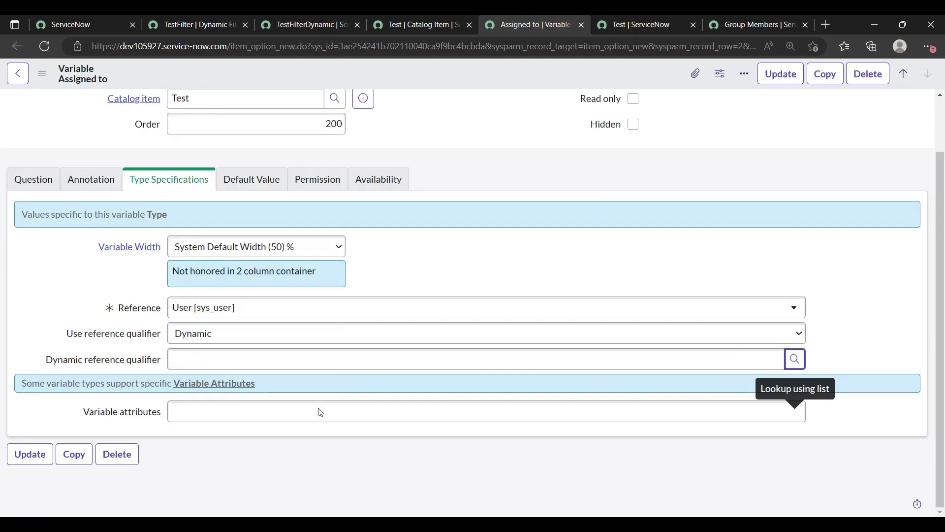
left_click(794, 358)
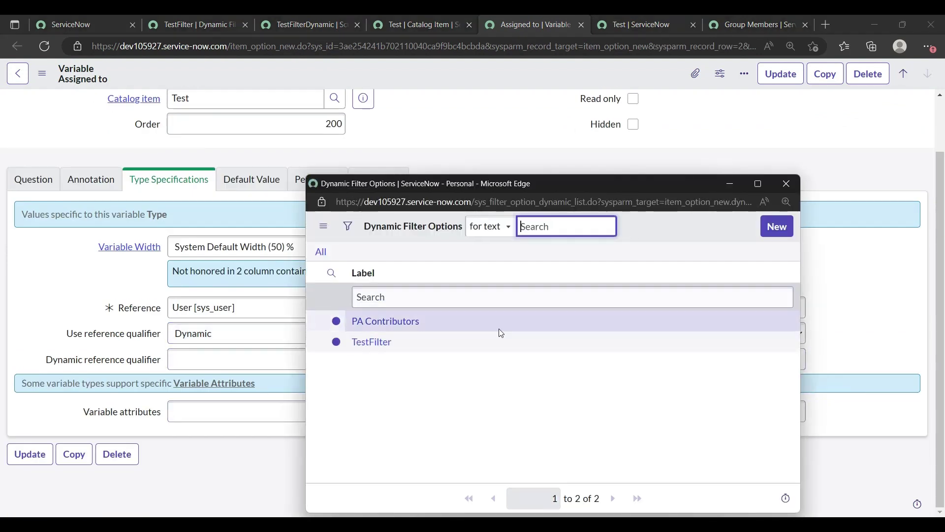
left_click(369, 344)
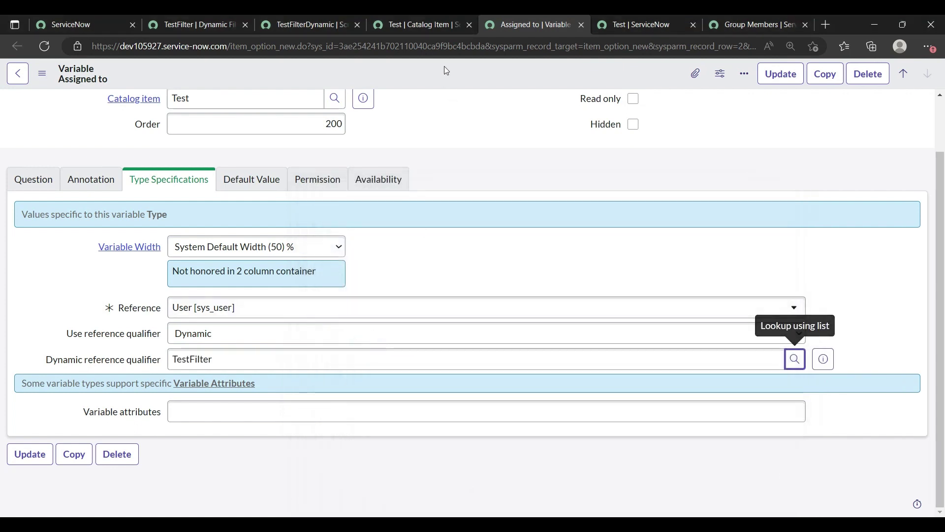
right_click(438, 73)
left_click(453, 81)
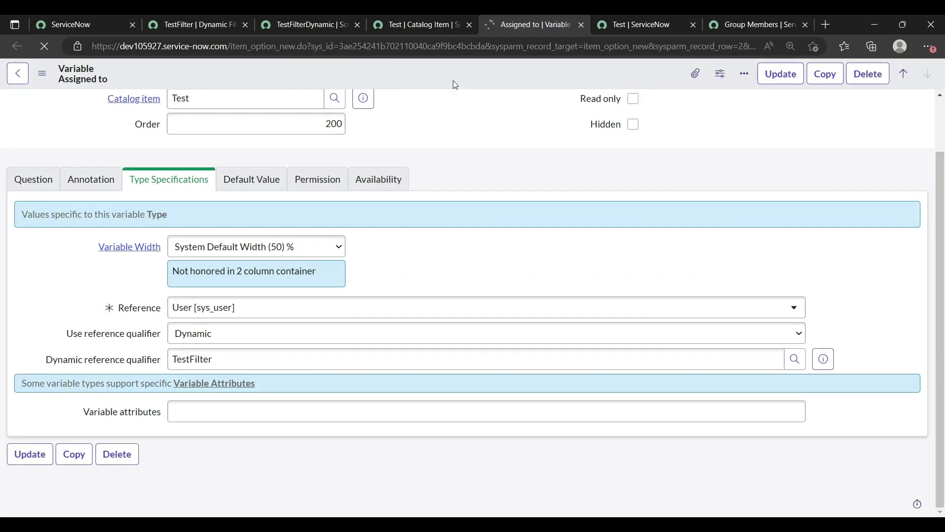
- Reload the Test item's order page and check which users the Assigned to lookup offers with Assignment Group empty
left_click(433, 23)
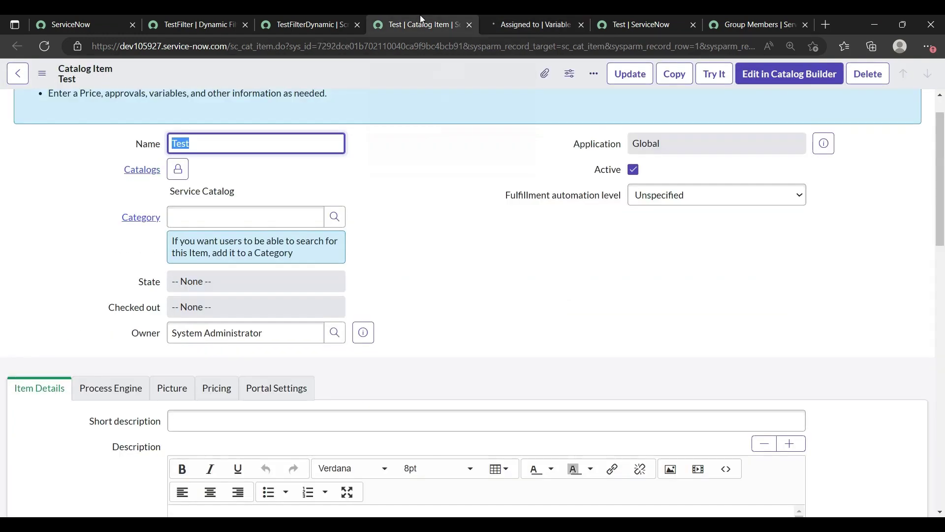
left_click(663, 27)
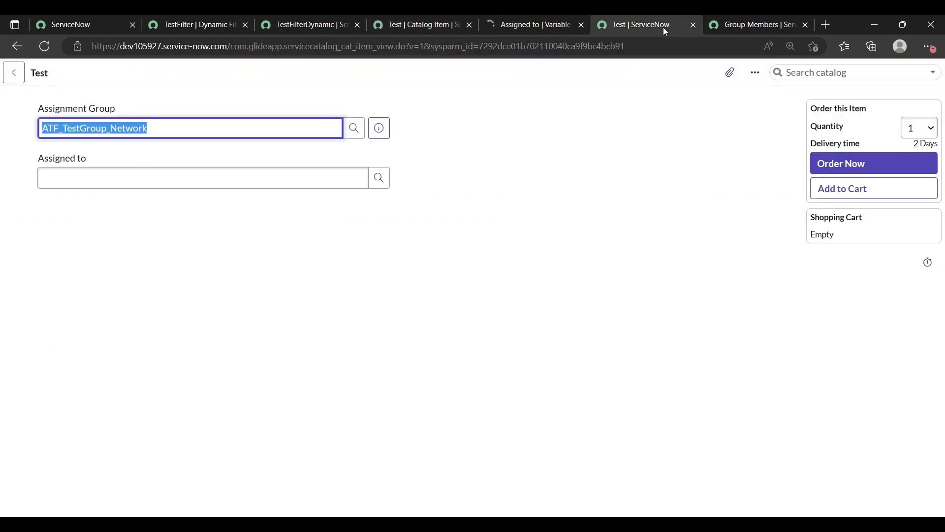
left_click(44, 46)
left_click(520, 116)
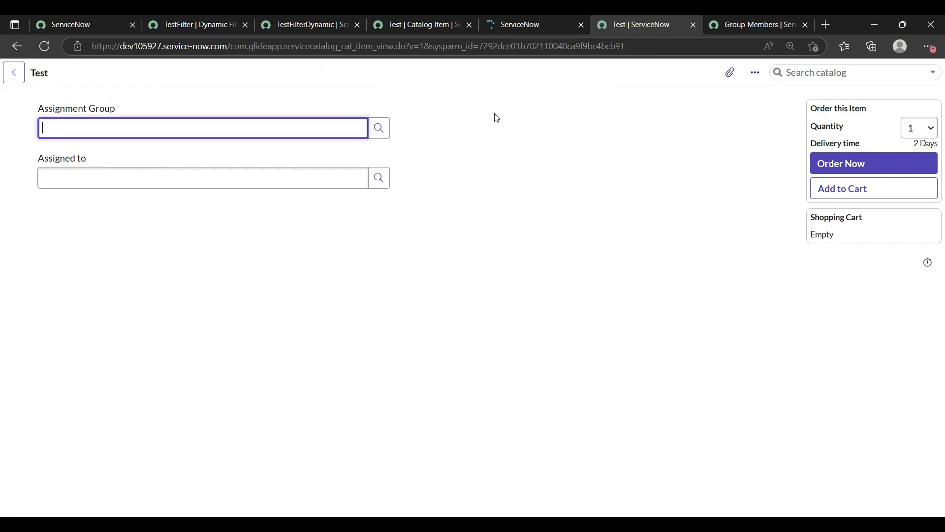
left_click(386, 129)
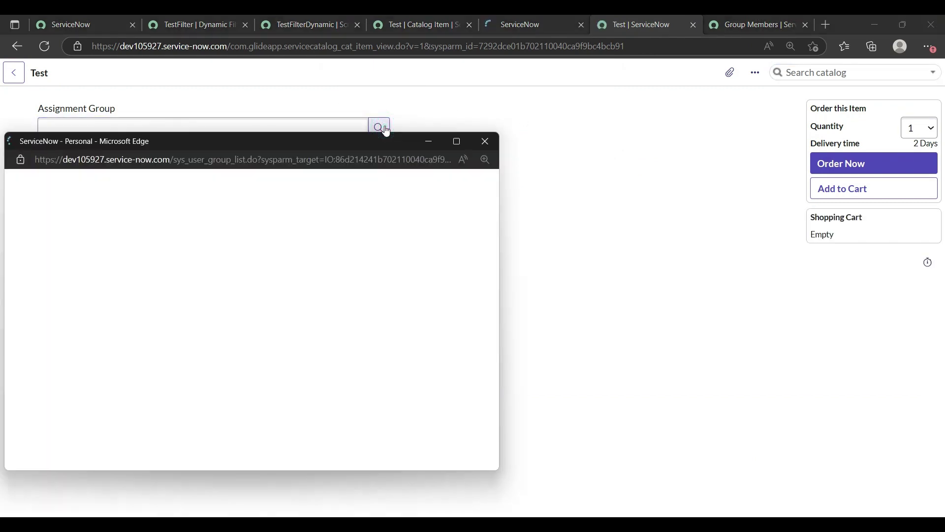
left_click(485, 141)
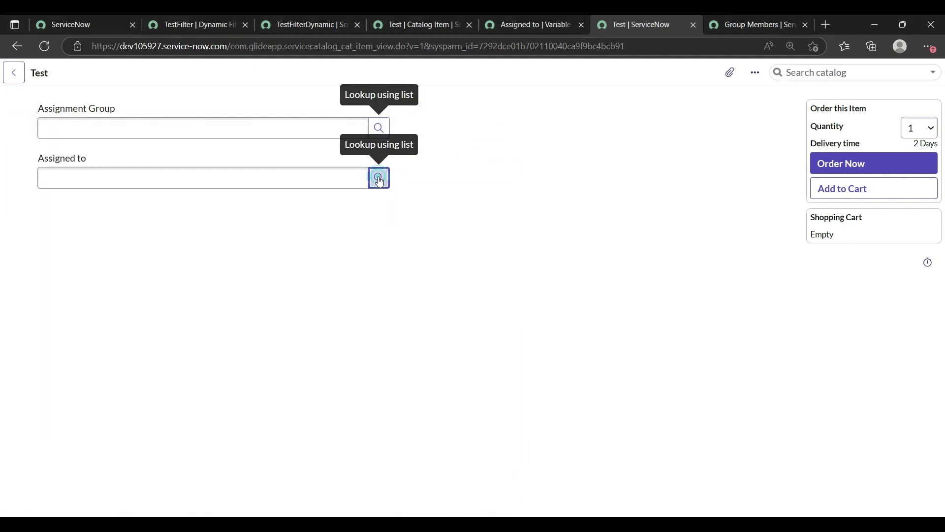
left_click(379, 178)
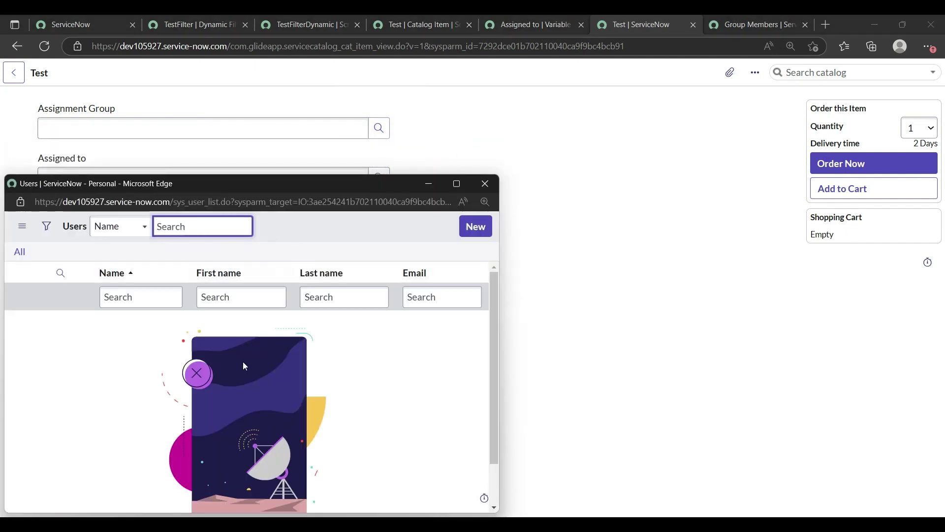
left_click(485, 187)
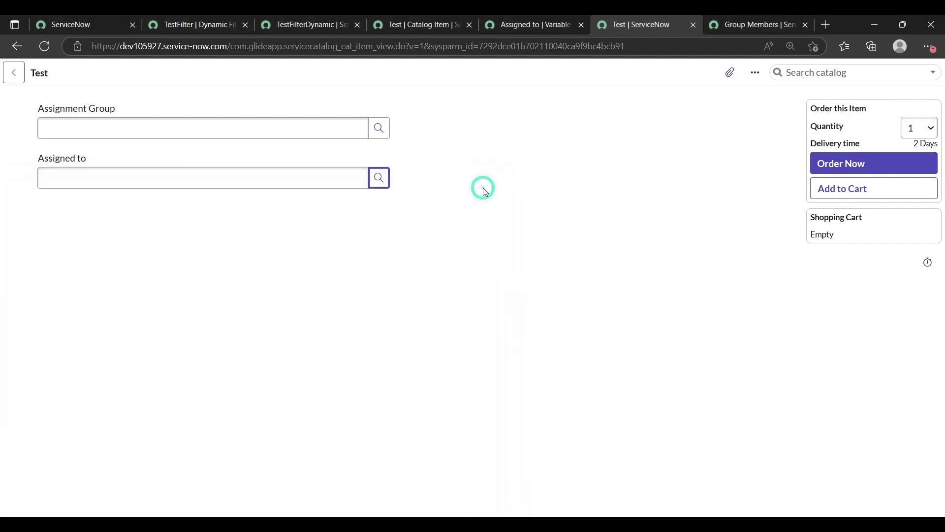
- Choose ATF_TestGroup_Network as the Assignment Group and check the users offered in the Assigned to lookup
left_click(384, 129)
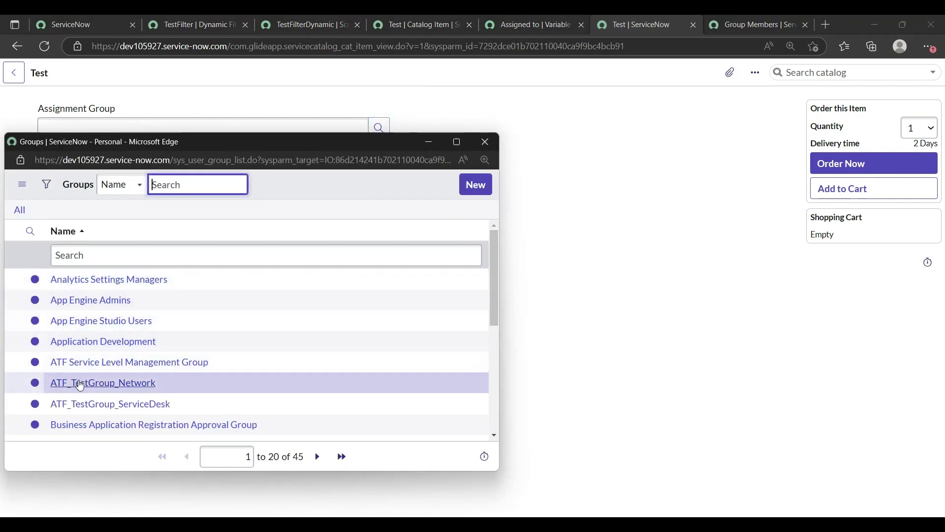
left_click(78, 385)
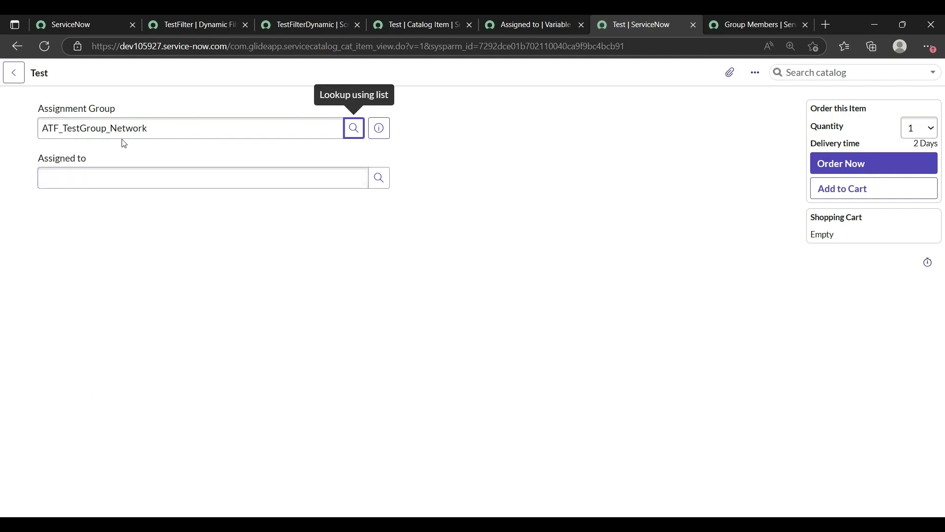
left_click(383, 184)
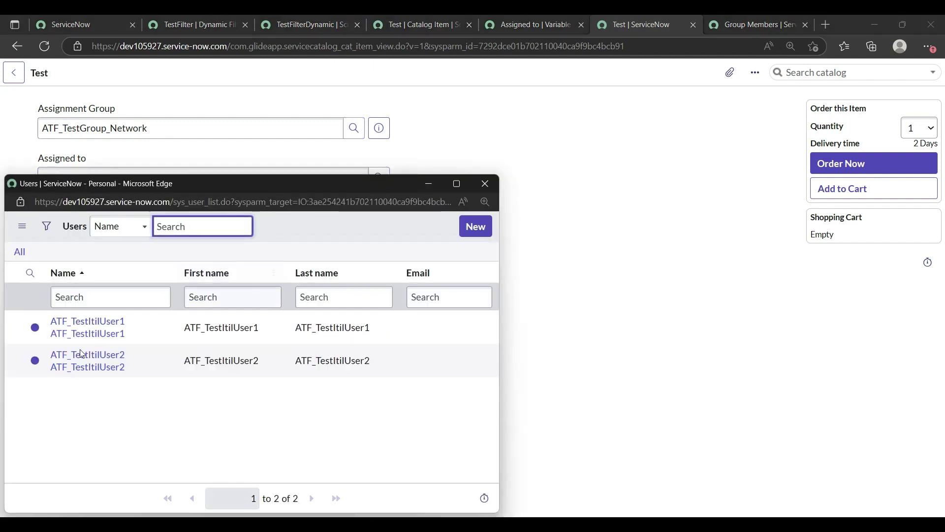
left_click_drag(18, 319, 356, 383)
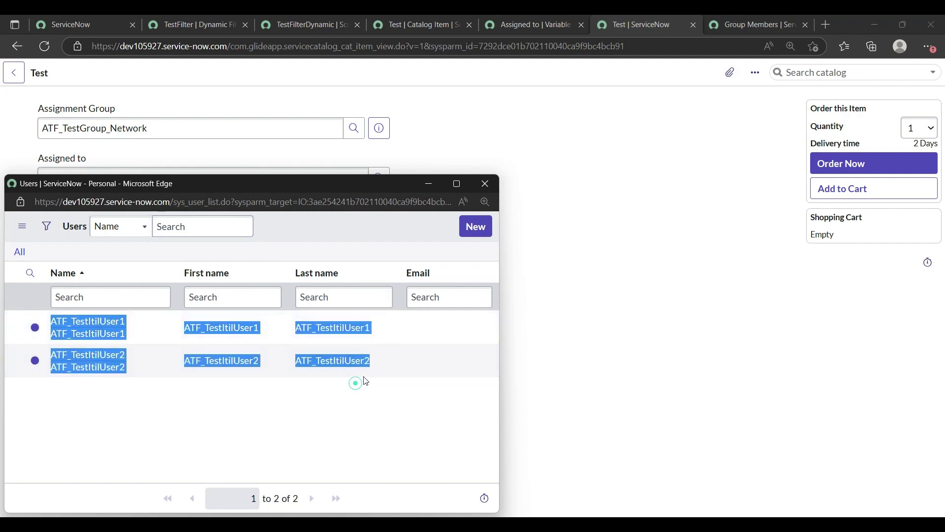
left_click(490, 178)
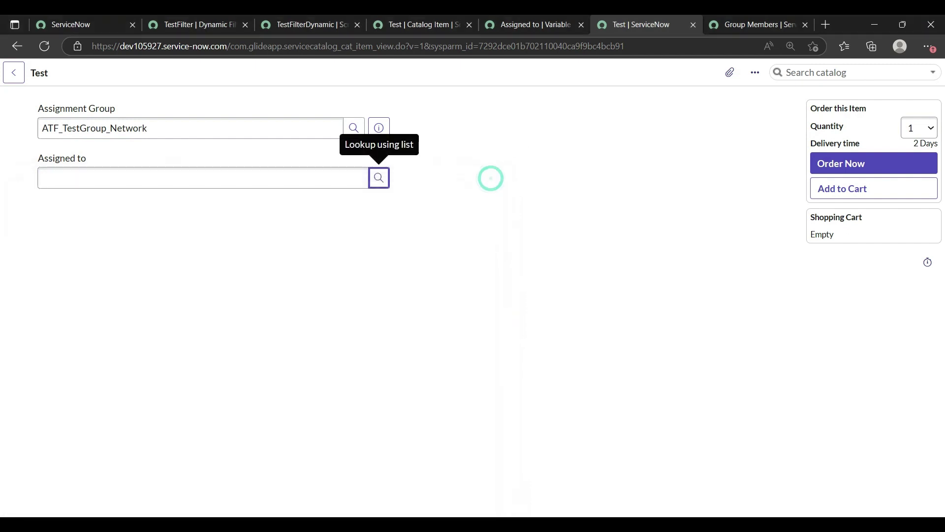
- Change the Assignment Group to Business Application Registration Approval Group and check the Assigned to lookup
left_click(354, 133)
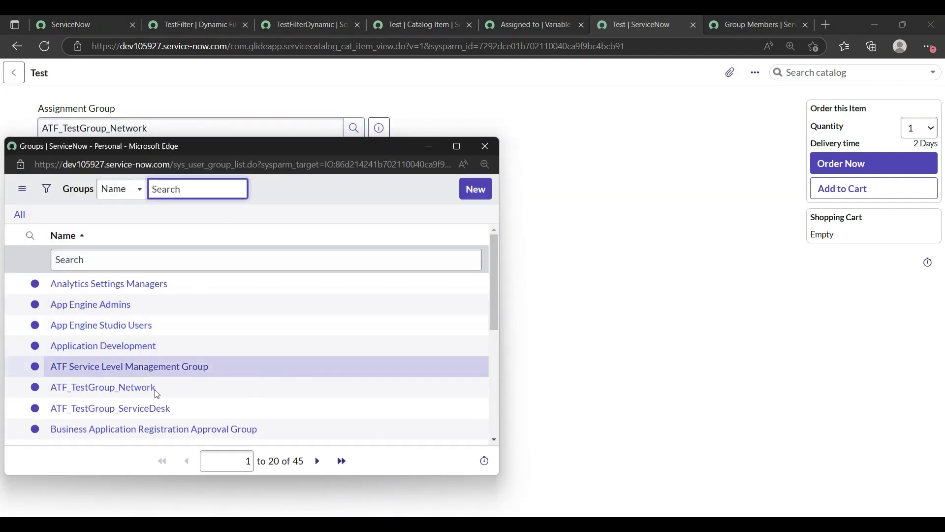
left_click(136, 431)
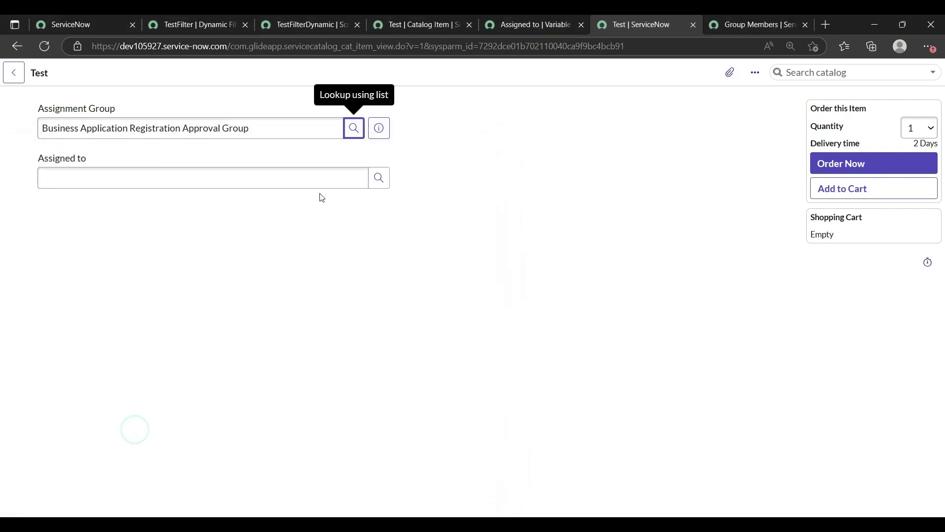
left_click(377, 183)
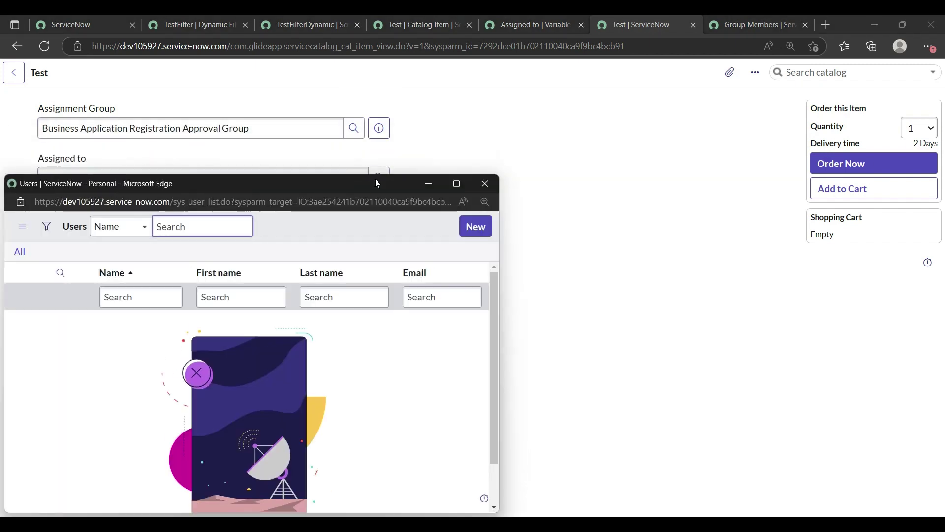
left_click(485, 183)
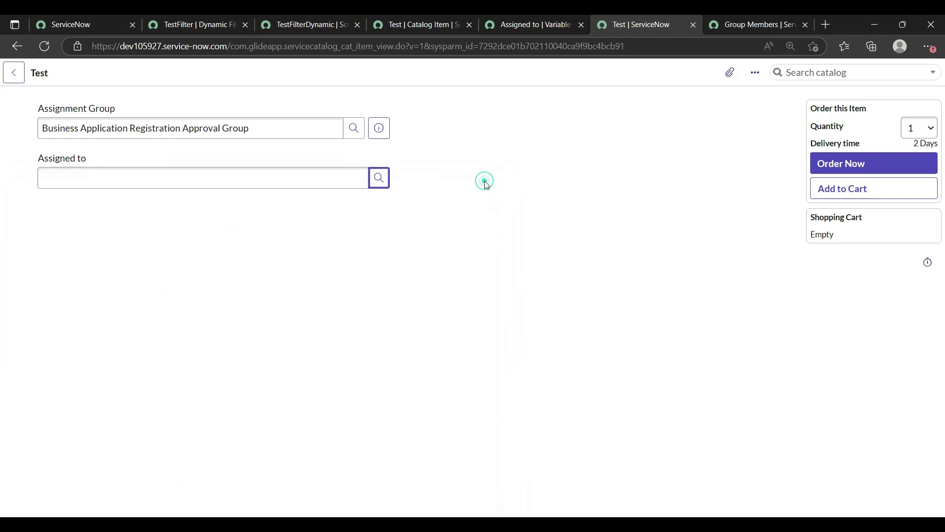
- Set the Assignment Group to Database and review the users offered in the Assigned to lookup
left_click(354, 128)
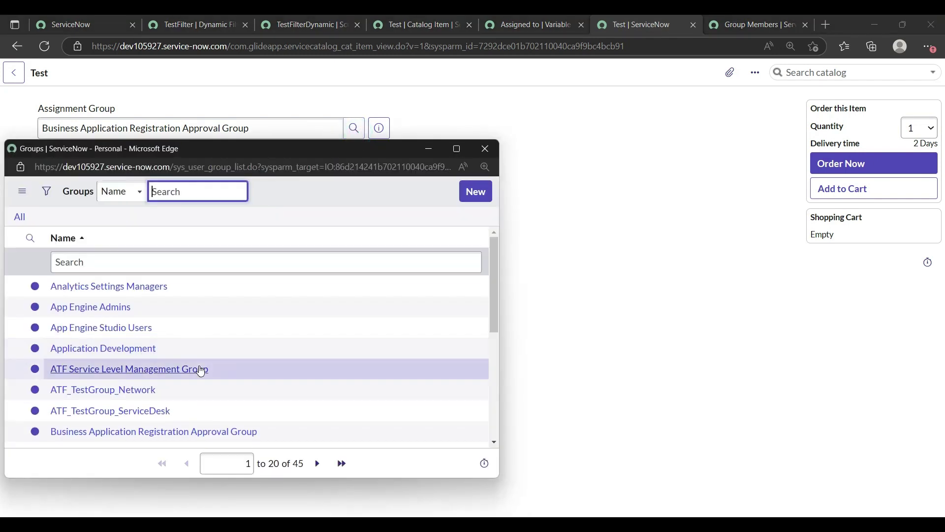
scroll(200, 370, "down", 3)
scroll(200, 371, "down", 2)
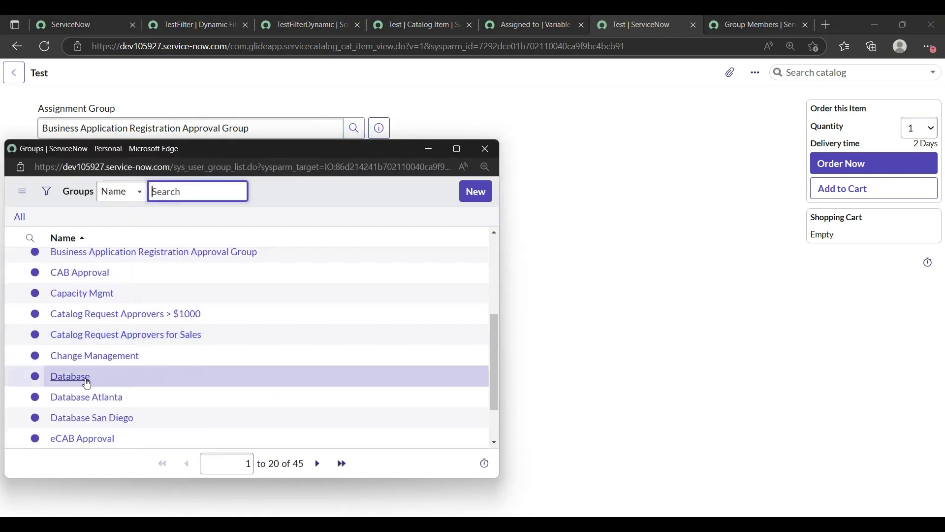
left_click(81, 379)
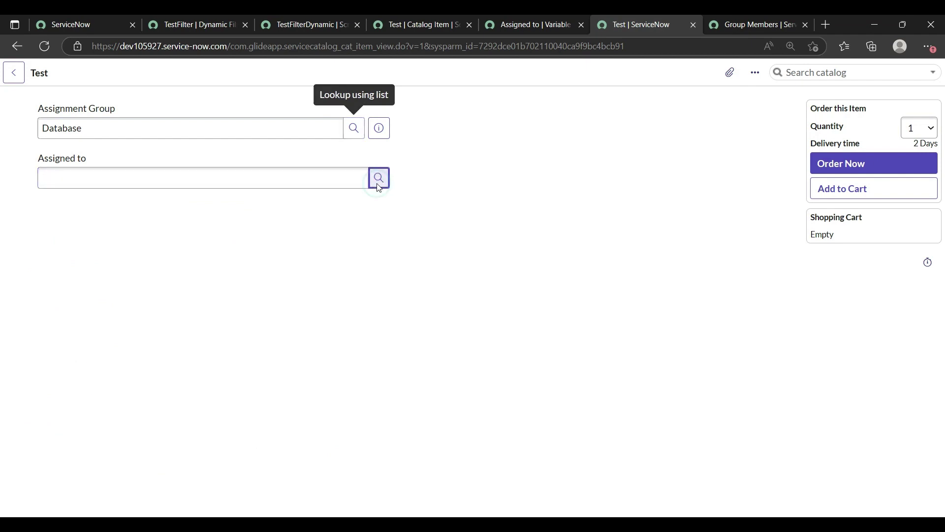
left_click(378, 178)
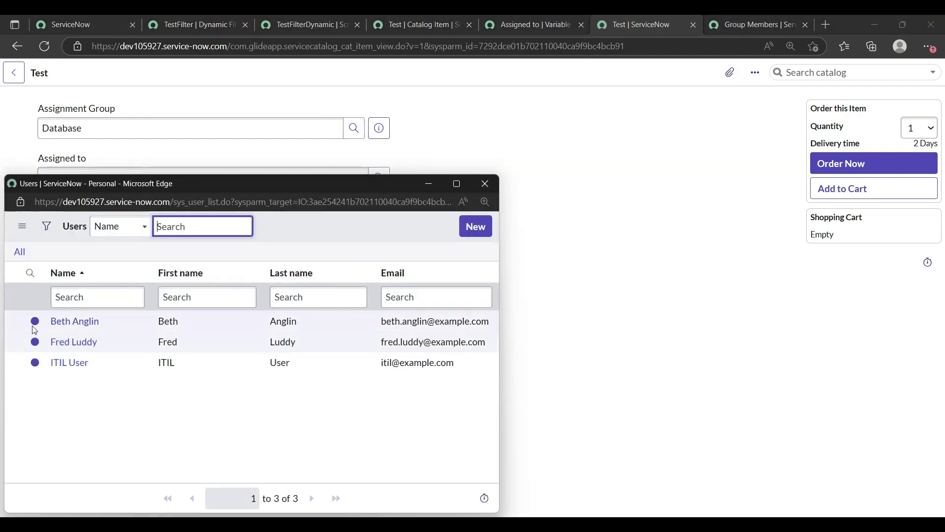
left_click_drag(19, 325, 188, 396)
left_click(485, 183)
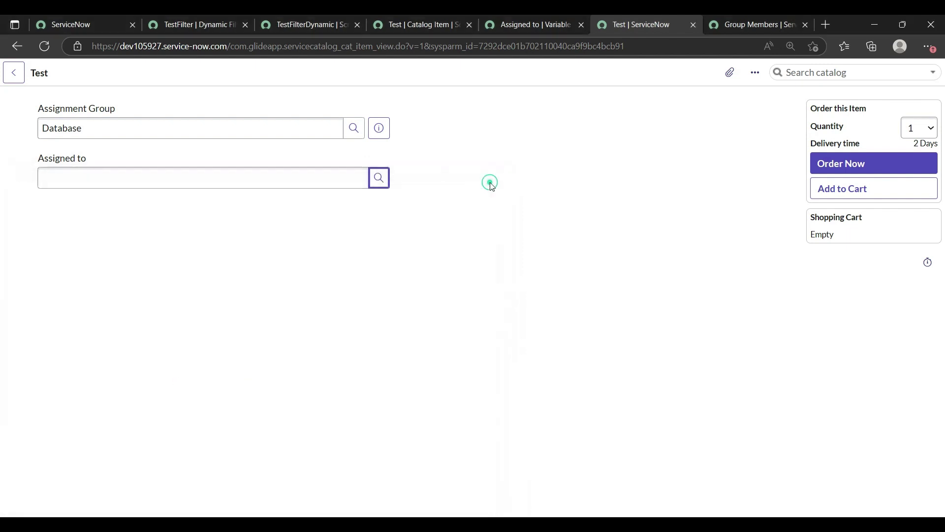